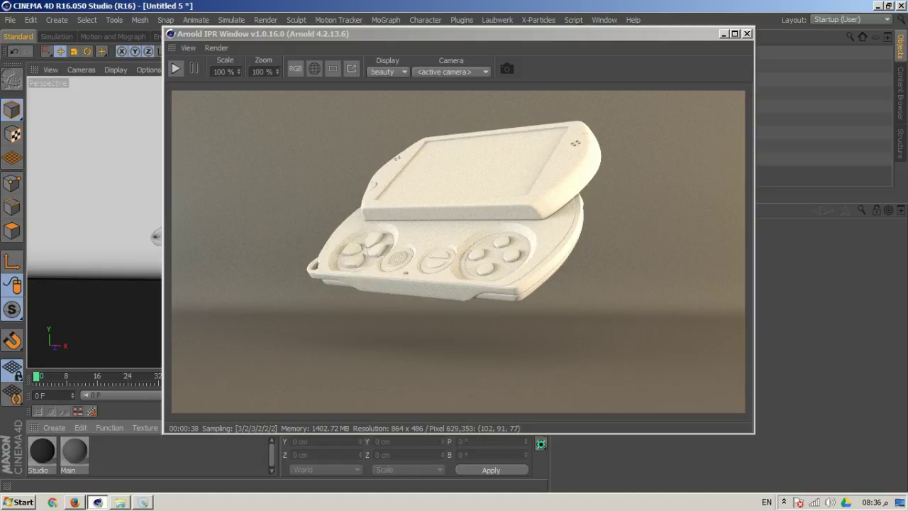
Step: Move the Arnold IPR window aside so the viewport and the material list are accessible
{"action": "left_click", "coordinate": [569, 34]}
{"action": "left_click_drag", "start_coordinate": [568, 34], "coordinate": [561, 162]}
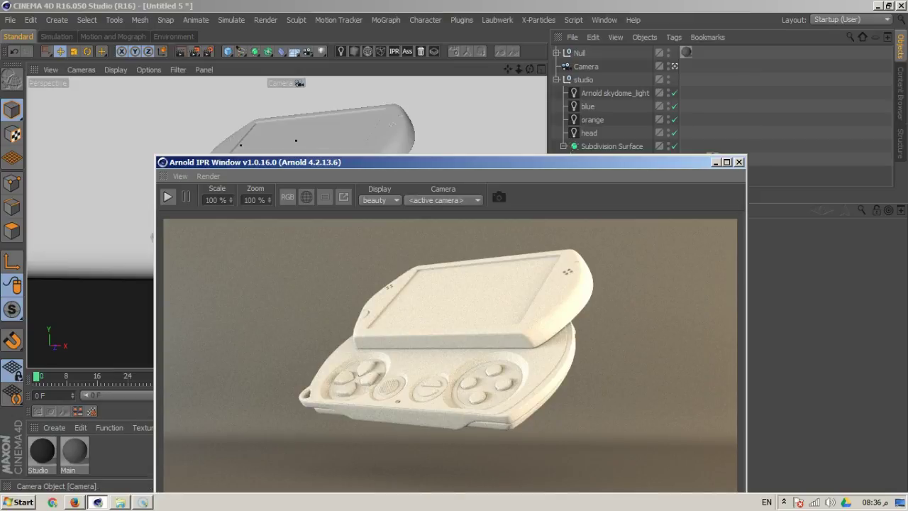
{"action": "left_click_drag", "start_coordinate": [561, 162], "coordinate": [706, 27]}
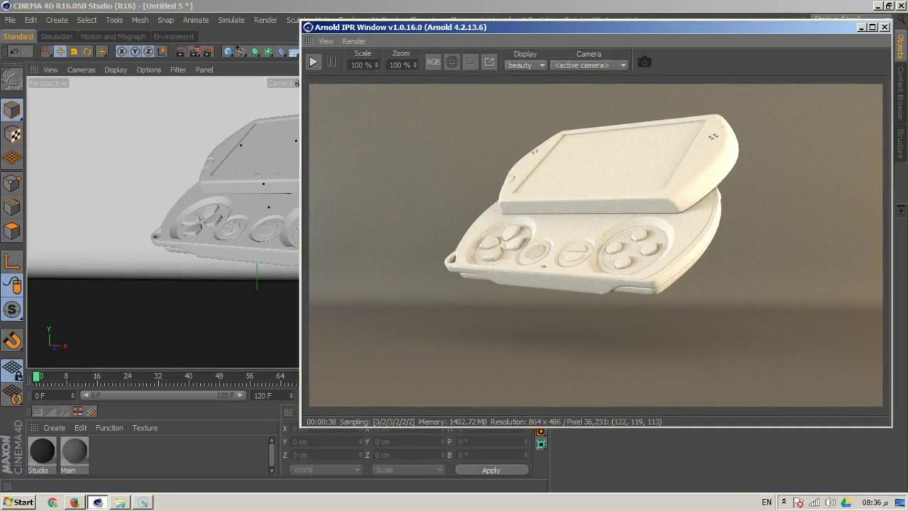
Step: Open the Main material's shader network editor and make its window narrower beside the render preview
{"action": "double_click", "coordinate": [75, 451]}
{"action": "left_click_drag", "start_coordinate": [305, 93], "coordinate": [115, 40]}
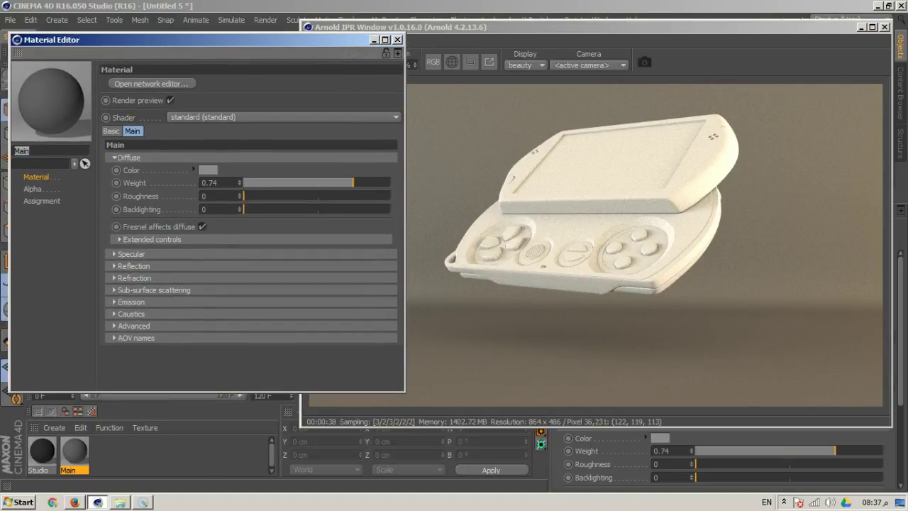
{"action": "left_click", "coordinate": [151, 84]}
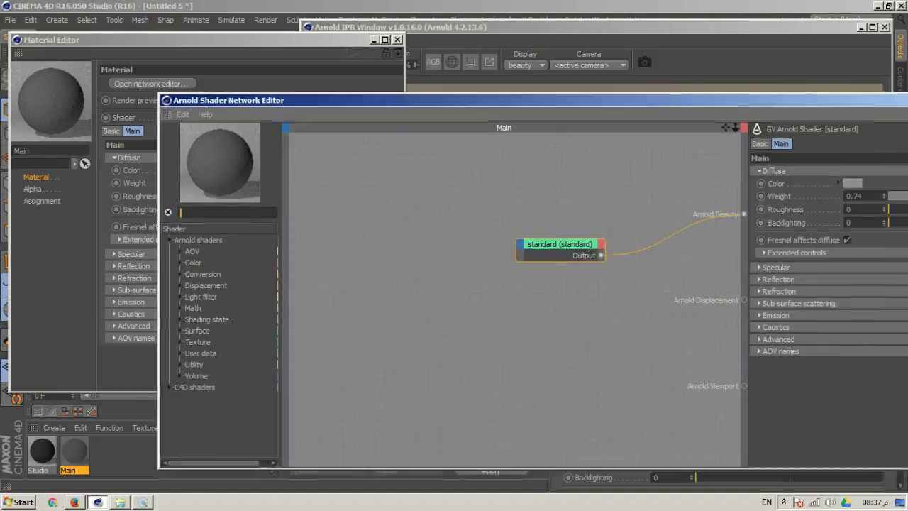
{"action": "left_click_drag", "start_coordinate": [298, 99], "coordinate": [190, 61]}
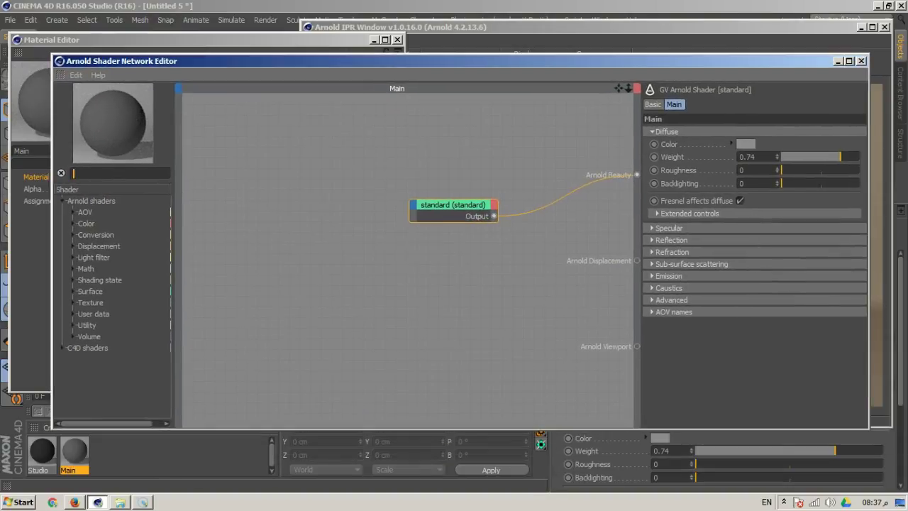
{"action": "left_click_drag", "start_coordinate": [52, 429], "coordinate": [319, 438]}
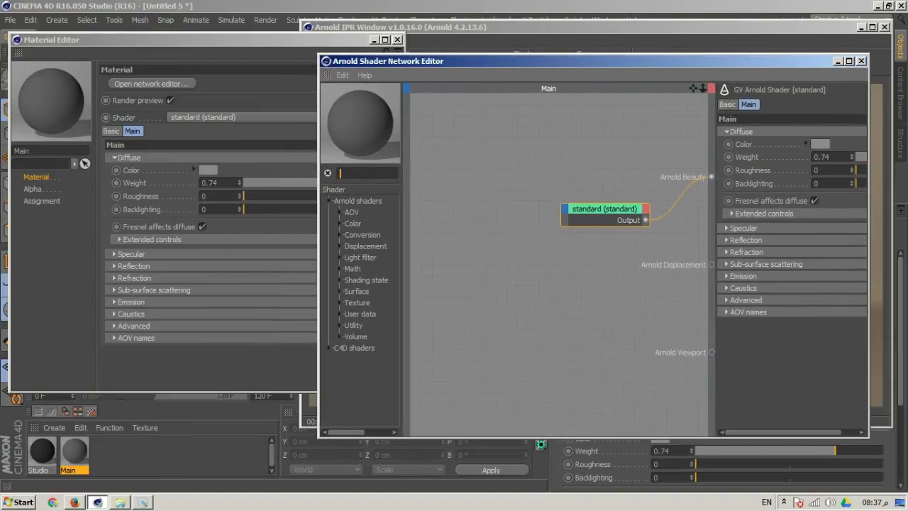
{"action": "left_click_drag", "start_coordinate": [521, 61], "coordinate": [227, 64]}
Step: Set the IPR render scale to 50% and start the interactive render
{"action": "left_click", "coordinate": [493, 28]}
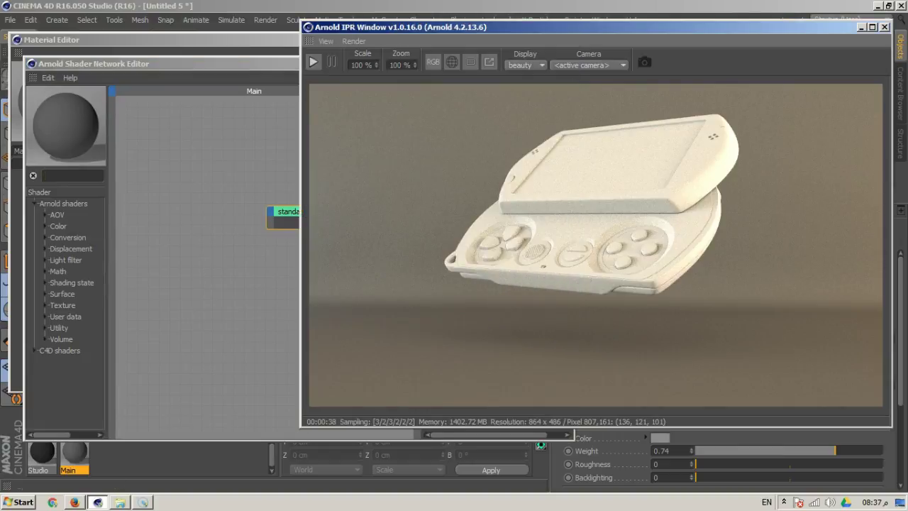
{"action": "double_click", "coordinate": [360, 65]}
{"action": "type", "text": "50"}
{"action": "key", "text": "Return"}
{"action": "left_click", "coordinate": [313, 61]}
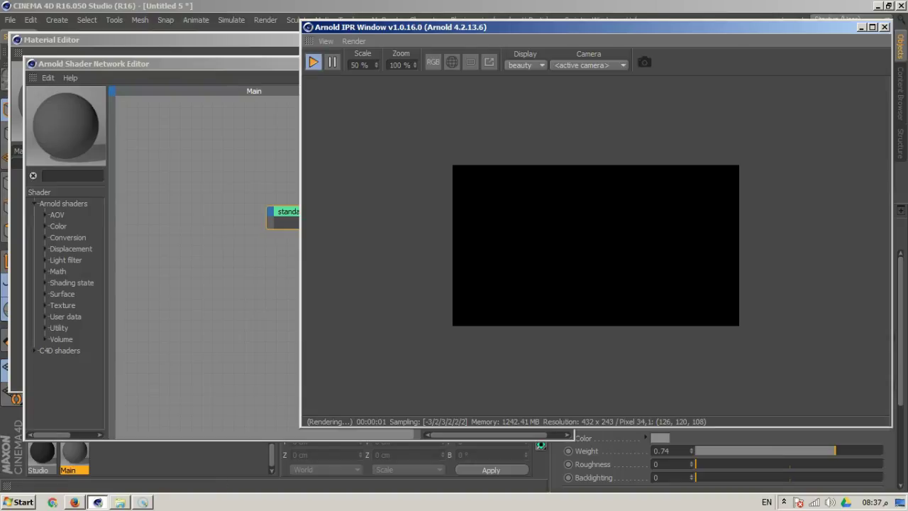
Step: Shrink the IPR window and arrange it side by side with the shader network editor, shifting the standard node away from the outputs
{"action": "left_click_drag", "start_coordinate": [301, 21], "coordinate": [533, 183]}
{"action": "left_click_drag", "start_coordinate": [596, 190], "coordinate": [586, 53]}
{"action": "left_click_drag", "start_coordinate": [687, 52], "coordinate": [699, 45]}
{"action": "left_click_drag", "start_coordinate": [440, 64], "coordinate": [417, 86]}
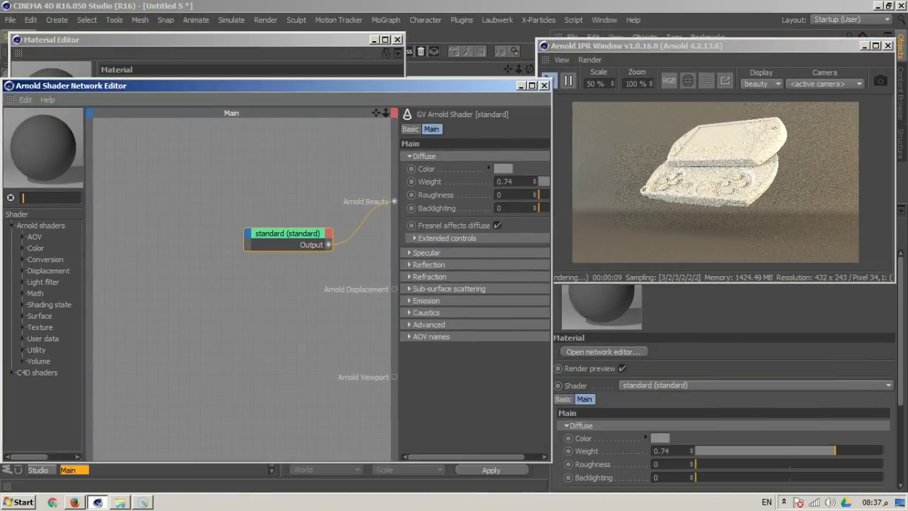
{"action": "left_click_drag", "start_coordinate": [190, 85], "coordinate": [168, 41]}
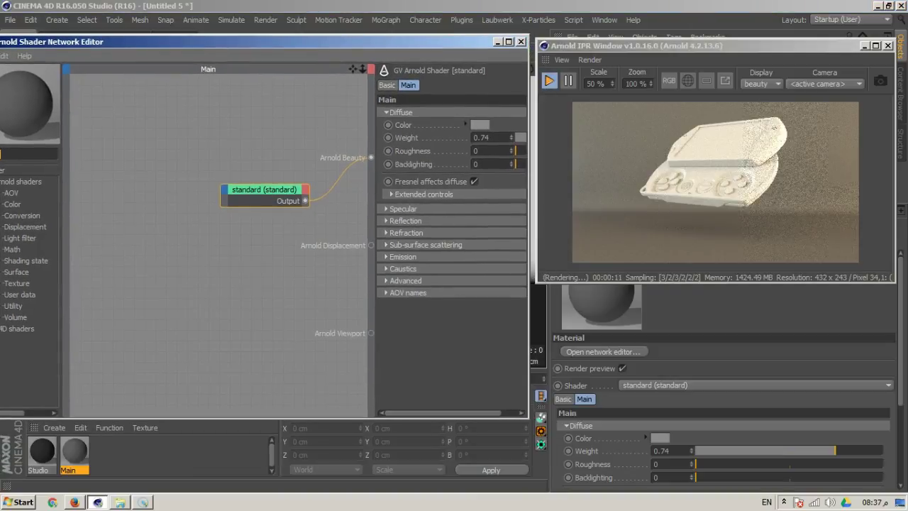
{"action": "left_click_drag", "start_coordinate": [265, 202], "coordinate": [217, 198]}
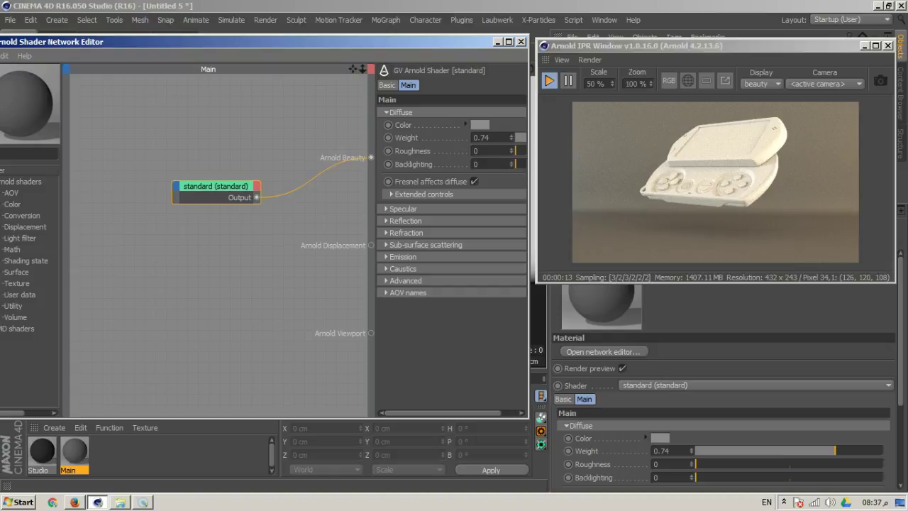
Step: Set the IPR render scale to 100% and frame the handheld console in the preview
{"action": "double_click", "coordinate": [596, 84]}
{"action": "type", "text": "100"}
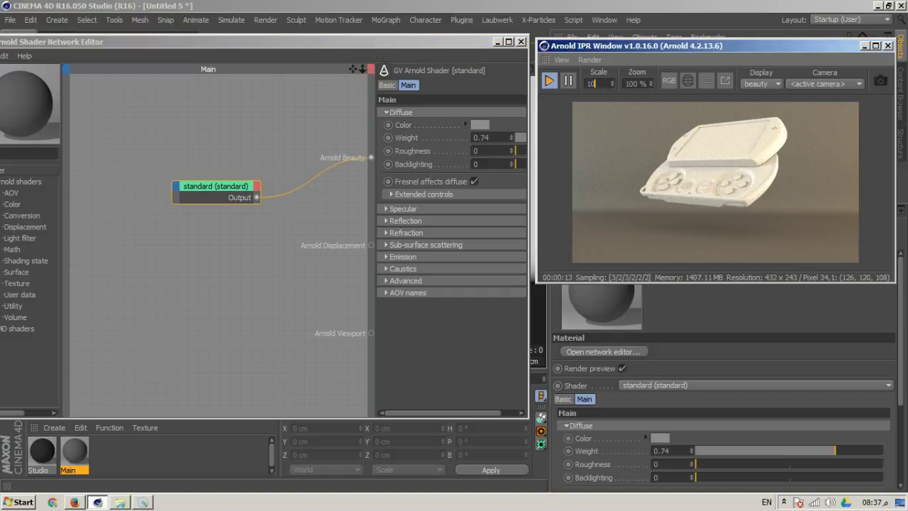
{"action": "key", "text": "Return"}
{"action": "middle_click_drag", "start_coordinate": [843, 206], "coordinate": [712, 161]}
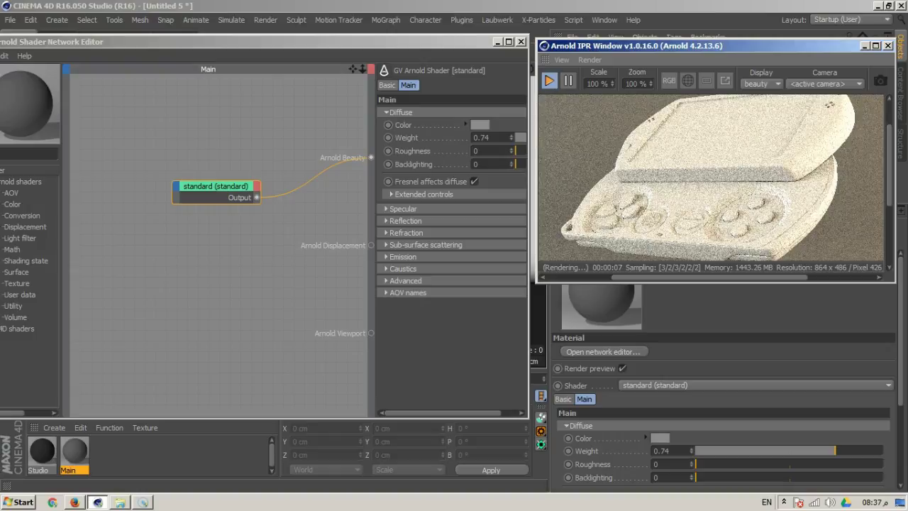
Step: Set the Main shader's diffuse color to hot pink, RGB 239, 13, 148
{"action": "left_click", "coordinate": [478, 126]}
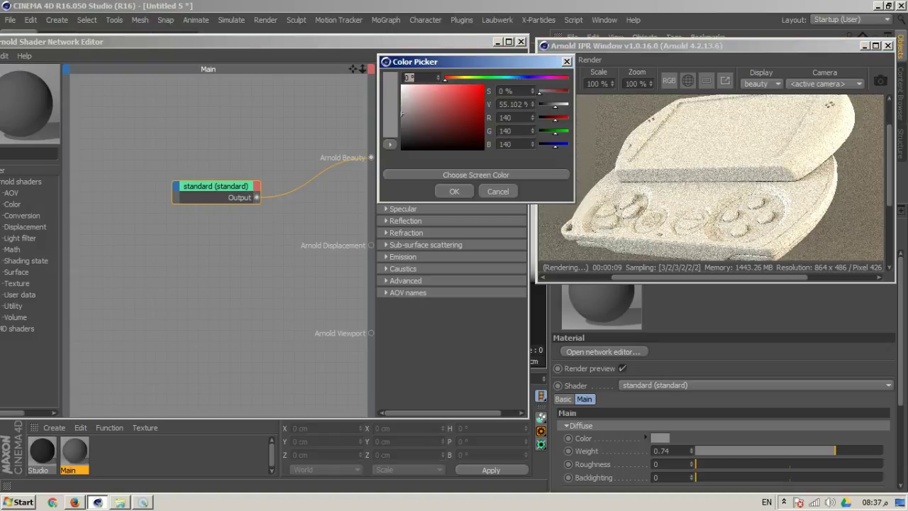
{"action": "type", "text": "291"}
{"action": "key", "text": "Return"}
{"action": "left_click_drag", "start_coordinate": [545, 79], "coordinate": [552, 79]}
{"action": "left_click", "coordinate": [480, 89]}
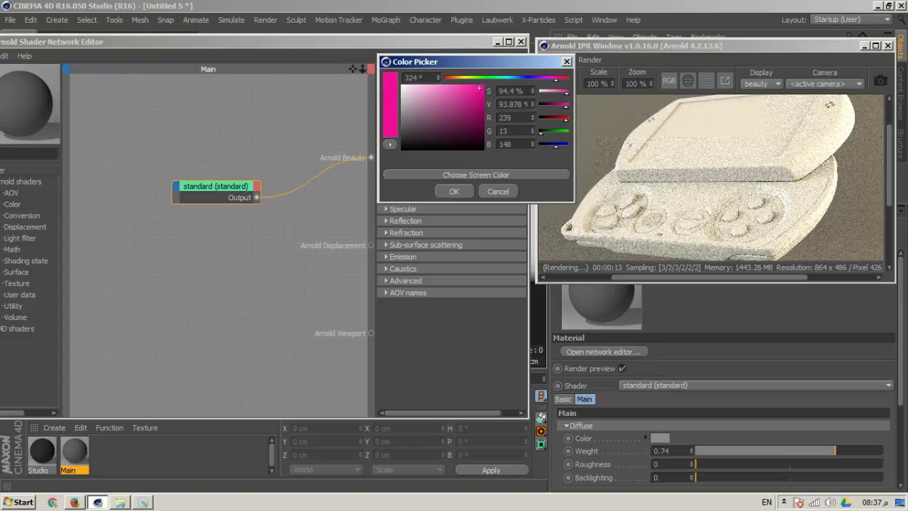
{"action": "left_click", "coordinate": [454, 192]}
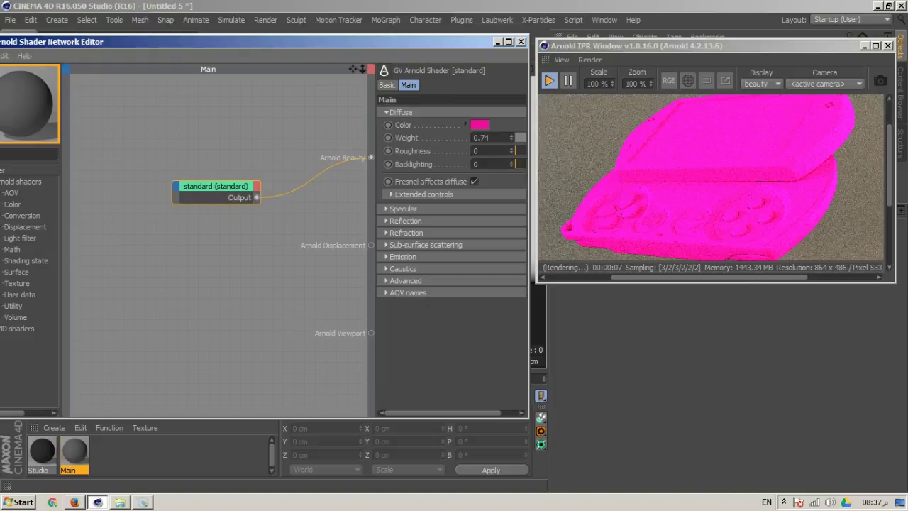
Step: Set the diffuse weight to 0.63 and enlarge both the shader settings area and the IPR preview
{"action": "left_click_drag", "start_coordinate": [443, 413], "coordinate": [460, 413]}
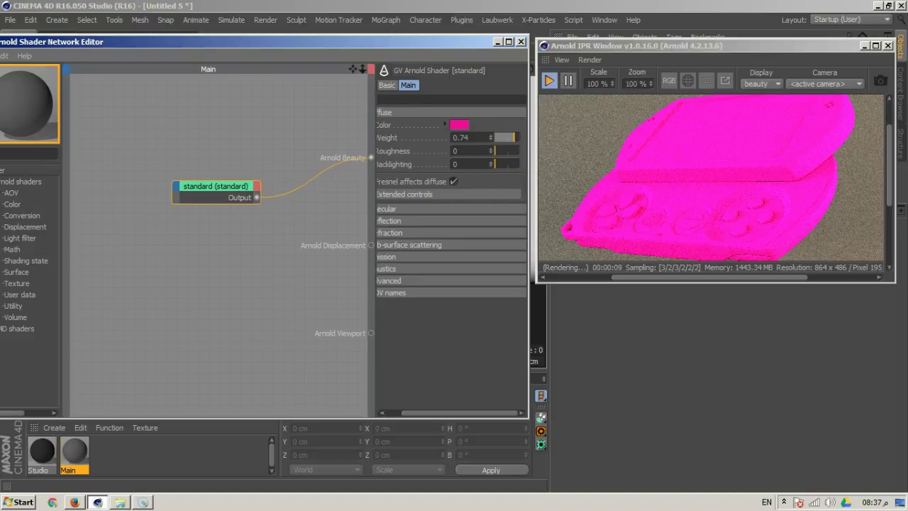
{"action": "left_click_drag", "start_coordinate": [514, 138], "coordinate": [510, 137]}
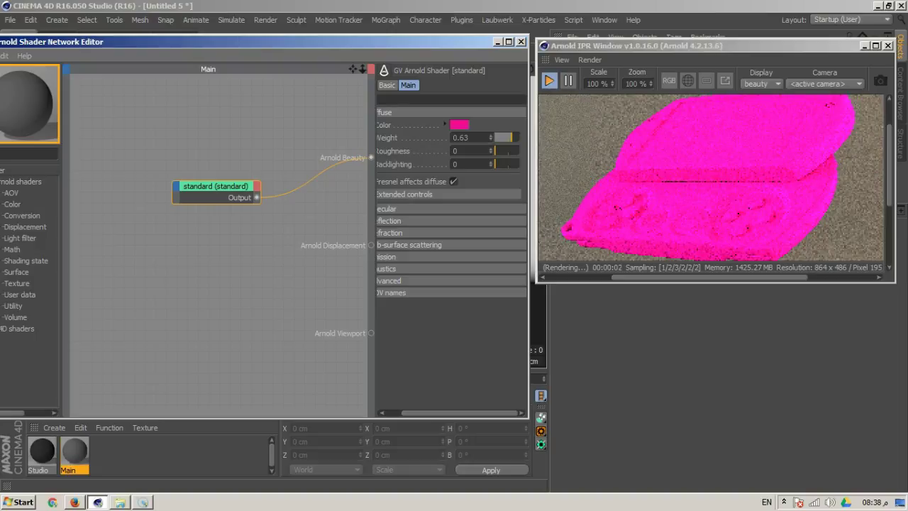
{"action": "left_click_drag", "start_coordinate": [375, 213], "coordinate": [281, 212]}
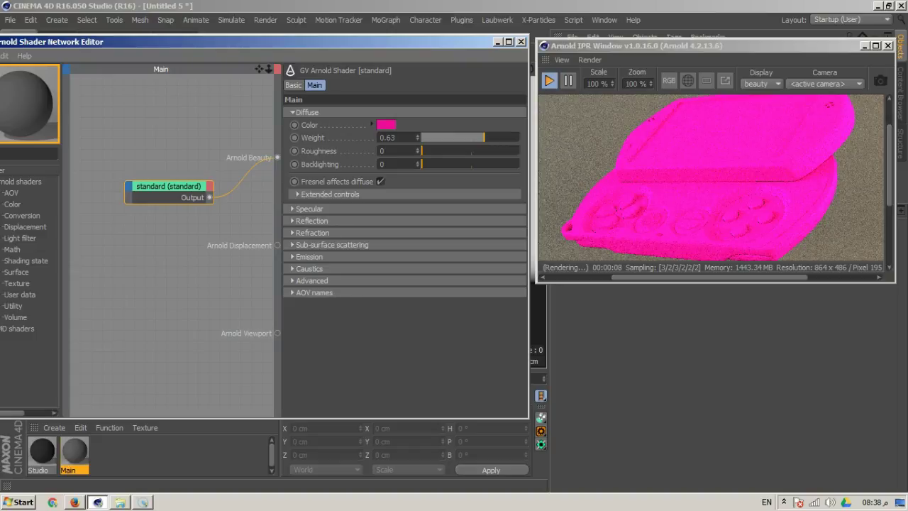
{"action": "left_click_drag", "start_coordinate": [717, 282], "coordinate": [717, 317]}
{"action": "left_click_drag", "start_coordinate": [715, 199], "coordinate": [705, 216]}
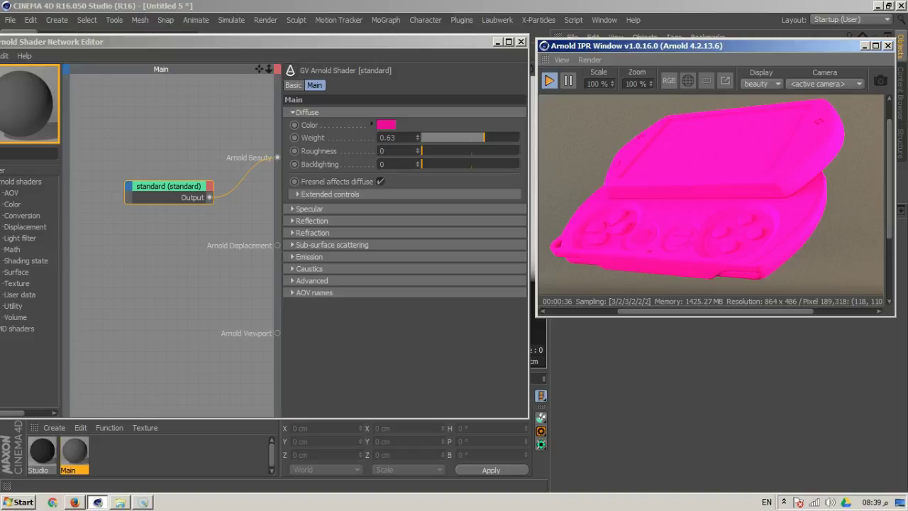
Step: Set the diffuse backlighting to 0.47 and the diffuse weight to 0.83
{"action": "left_click_drag", "start_coordinate": [422, 164], "coordinate": [467, 164]}
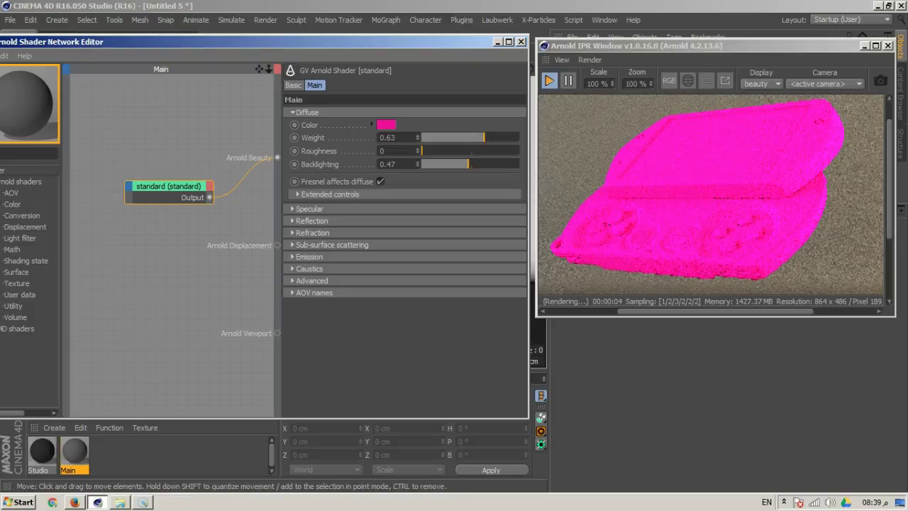
{"action": "left_click_drag", "start_coordinate": [168, 186], "coordinate": [134, 186]}
{"action": "left_click_drag", "start_coordinate": [484, 137], "coordinate": [504, 138]}
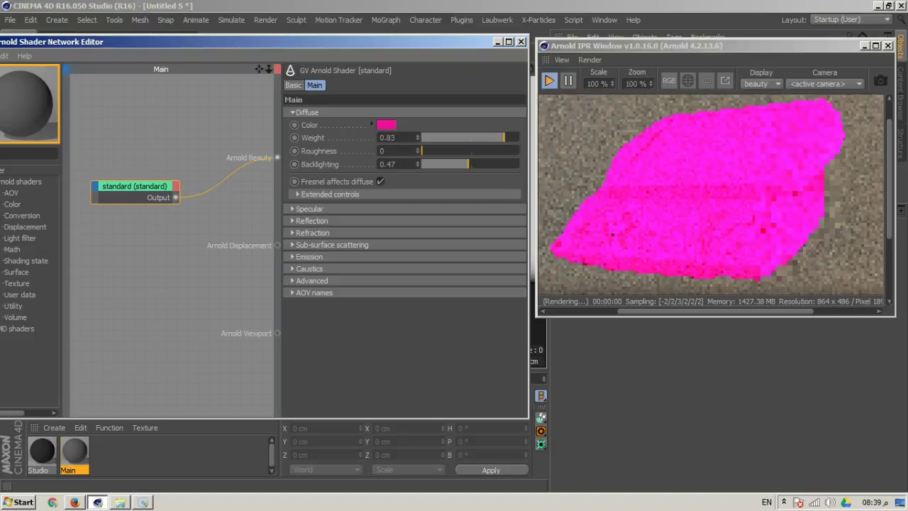
Step: Darken the diffuse color to a deeper pink, RGB 192, 10, 119
{"action": "left_click", "coordinate": [386, 124]}
{"action": "left_click", "coordinate": [396, 97]}
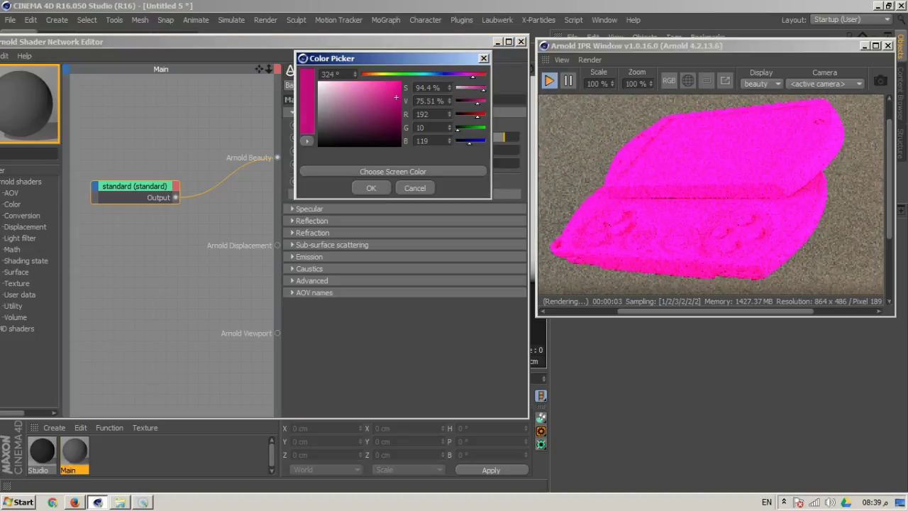
{"action": "left_click", "coordinate": [371, 188]}
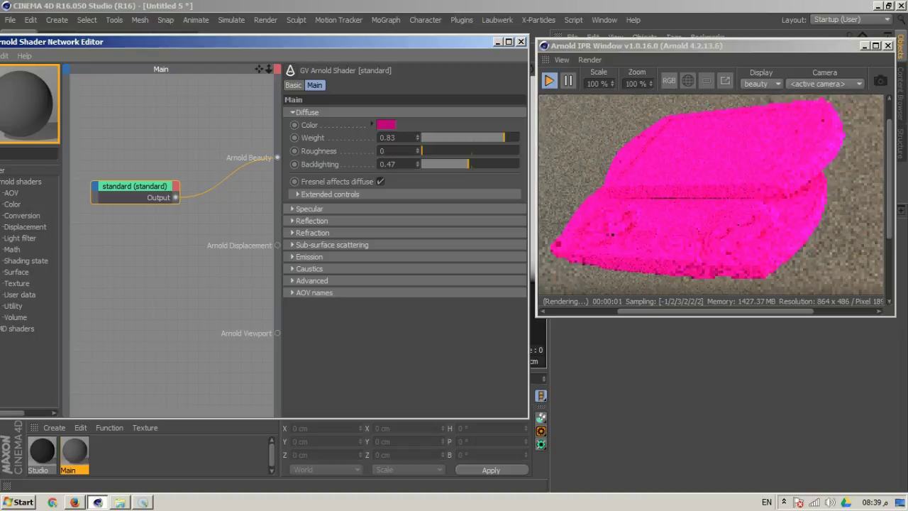
Step: Expand the shader's Specular settings and set the glossy samples to 2 in the Arnold render settings
{"action": "left_click", "coordinate": [309, 209]}
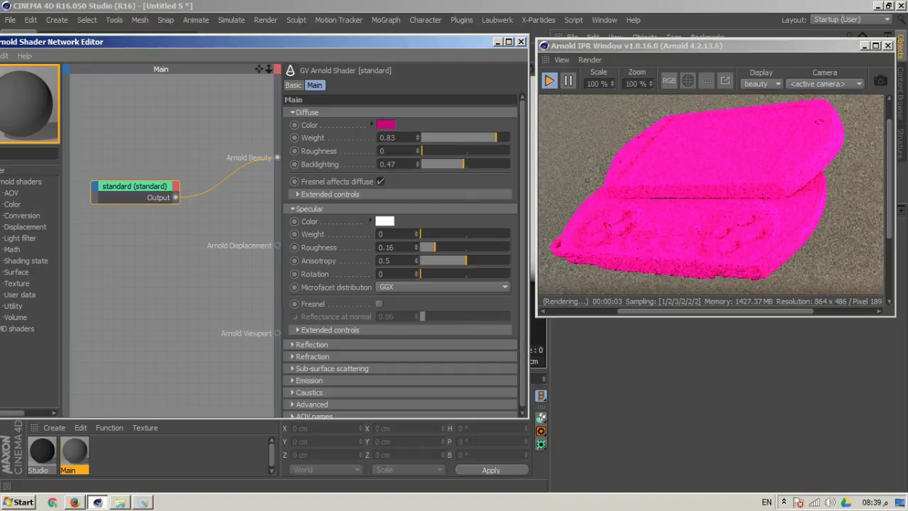
{"action": "left_click_drag", "start_coordinate": [270, 42], "coordinate": [272, 63]}
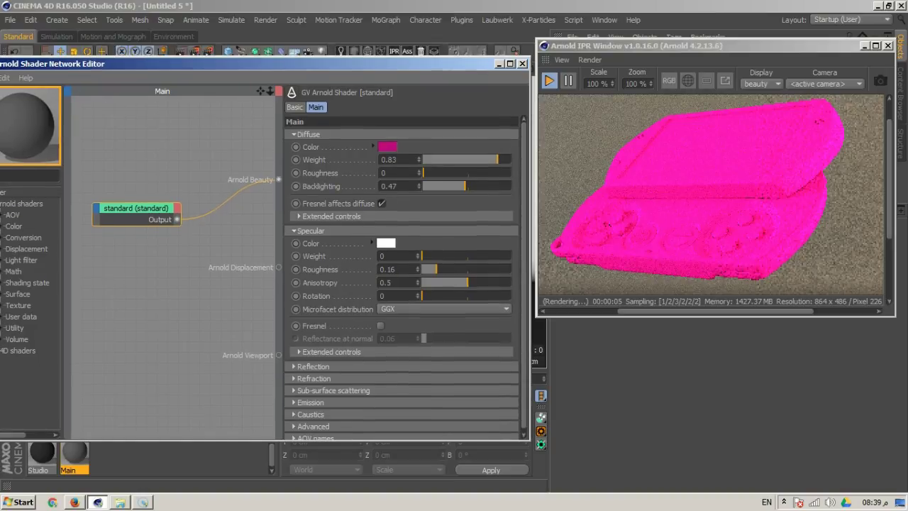
{"action": "key", "text": "ctrl+b"}
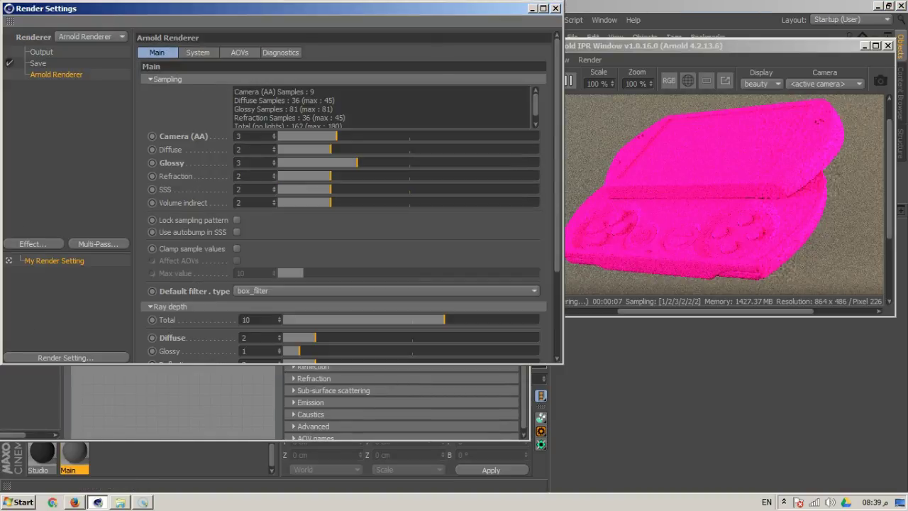
{"action": "left_click", "coordinate": [274, 165]}
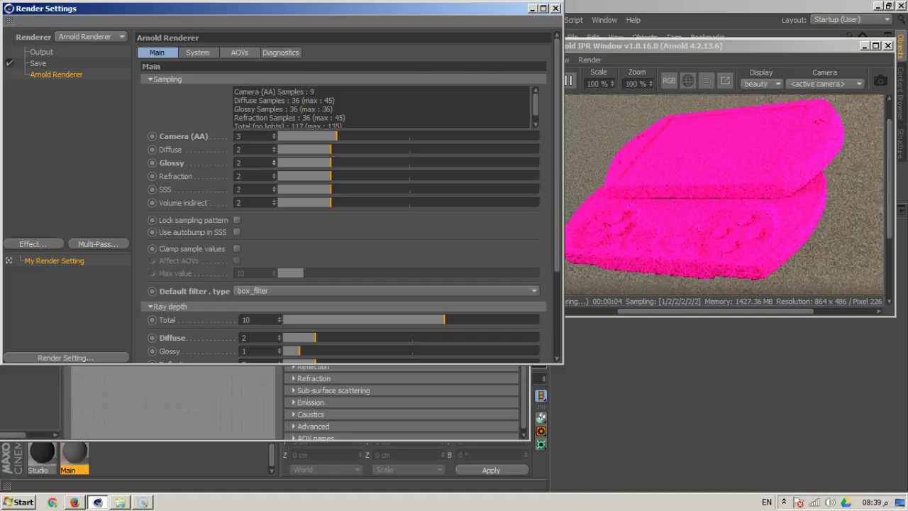
{"action": "left_click", "coordinate": [41, 52]}
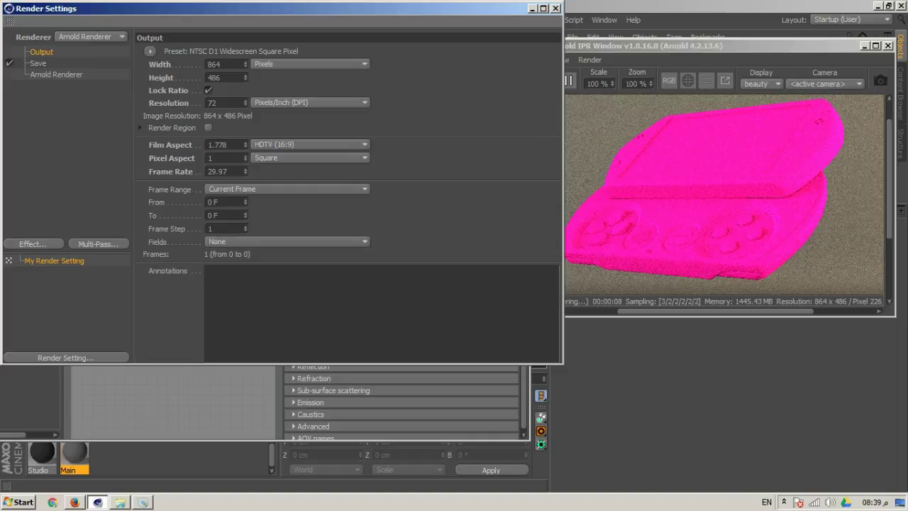
{"action": "left_click", "coordinate": [556, 9]}
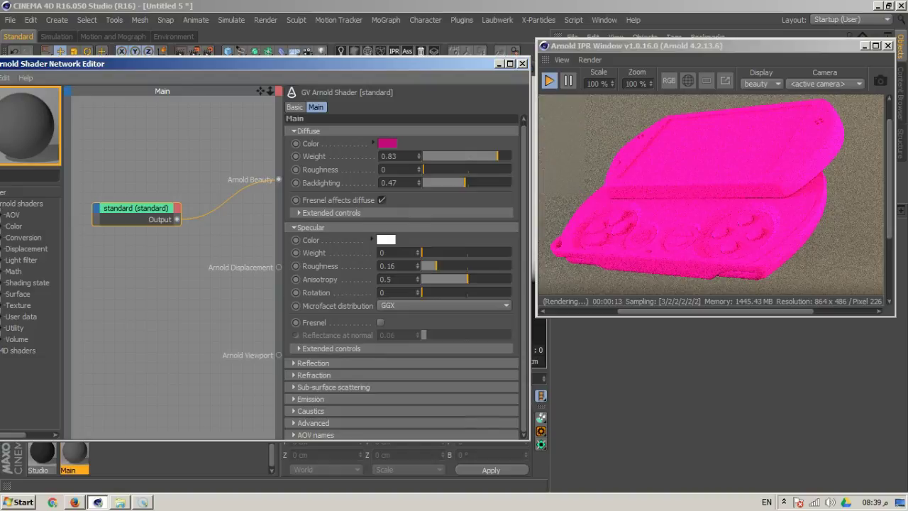
Step: Set the specular weight to 0.45 and enable its Fresnel with a reflectance at normal of 0.03
{"action": "left_click_drag", "start_coordinate": [422, 253], "coordinate": [462, 252]}
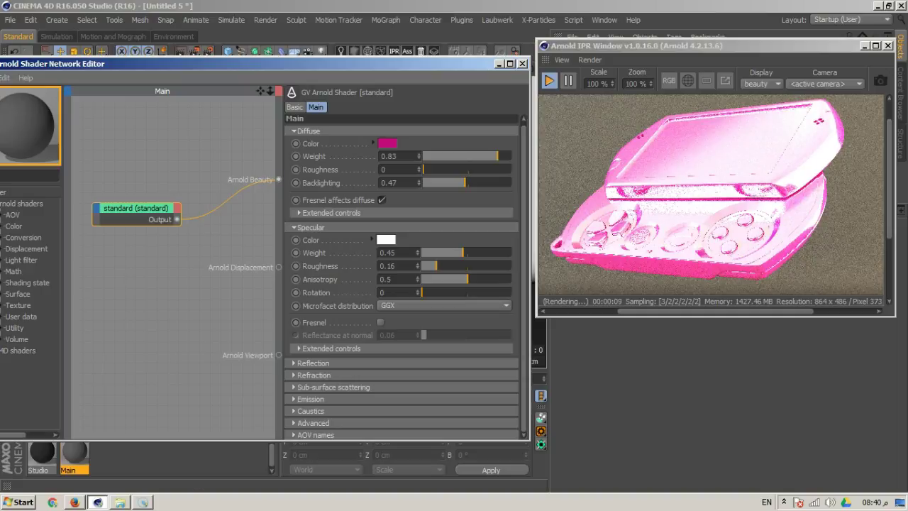
{"action": "left_click", "coordinate": [382, 322]}
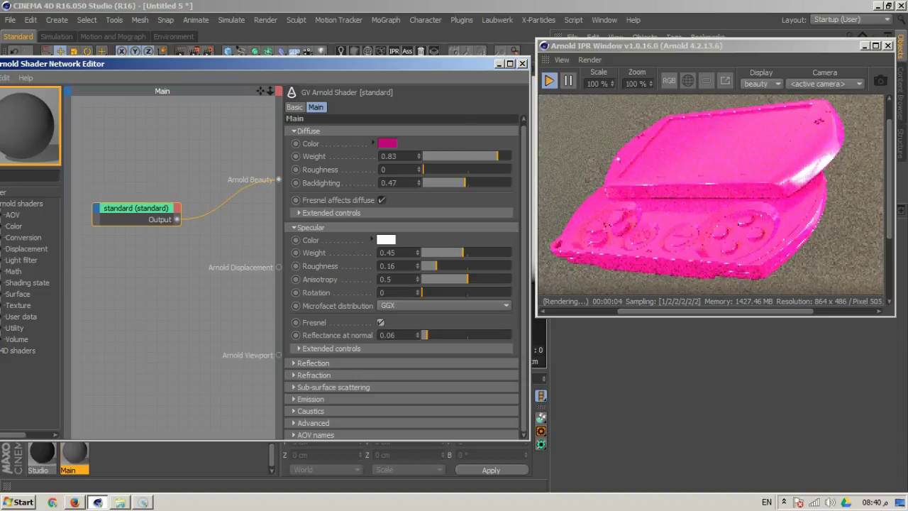
{"action": "left_click", "coordinate": [424, 335]}
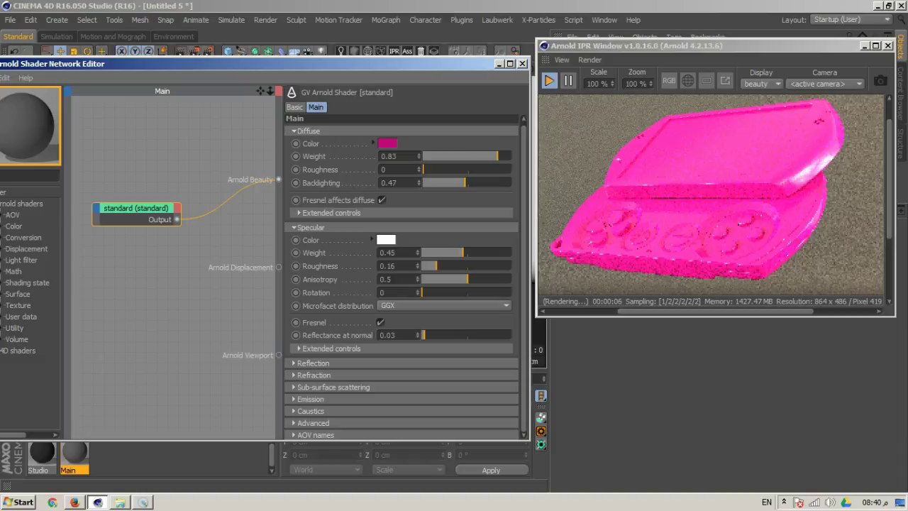
{"action": "left_click", "coordinate": [310, 227]}
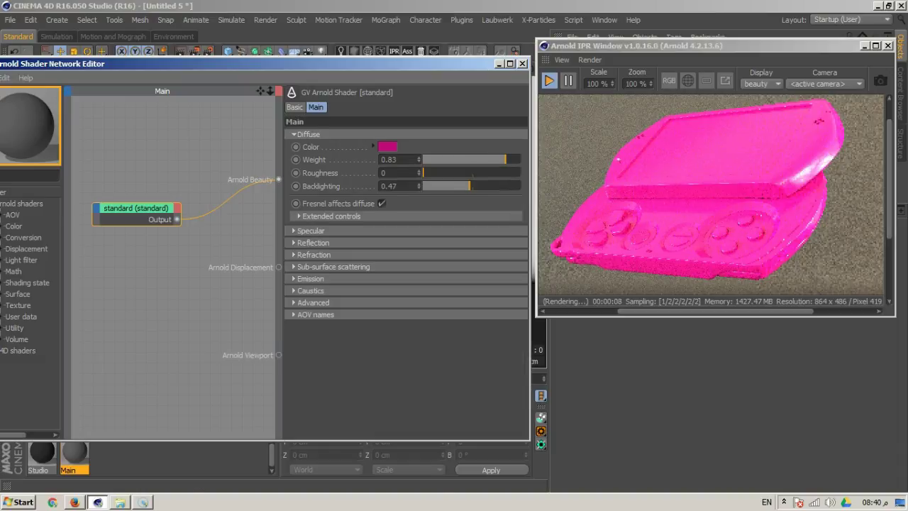
Step: Look over the shader's Reflection settings, collapse them, and set the IOR in the Refraction settings to 1.6
{"action": "left_click", "coordinate": [294, 243]}
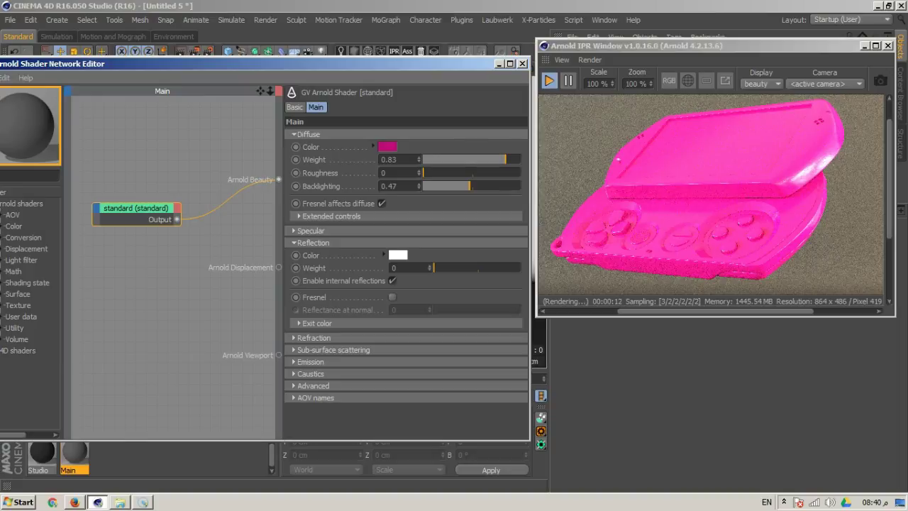
{"action": "left_click", "coordinate": [294, 243]}
{"action": "left_click", "coordinate": [294, 255]}
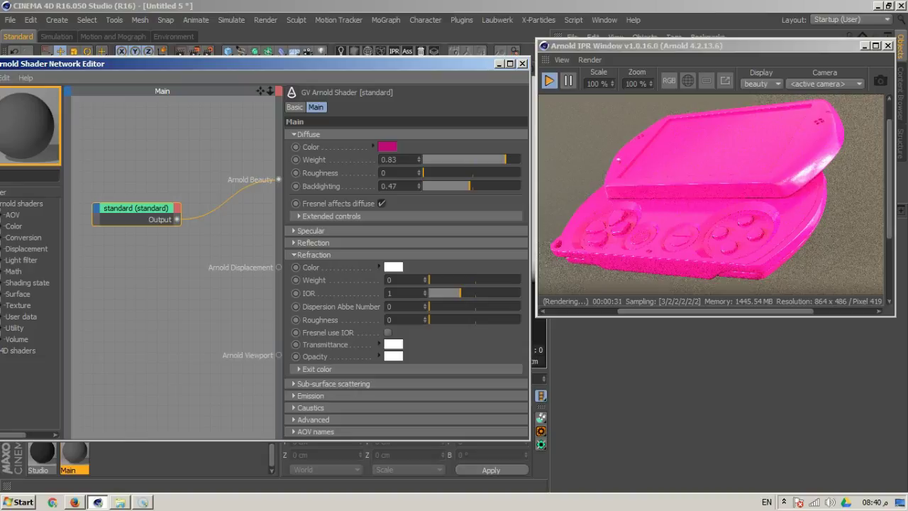
{"action": "type", "text": ".6"}
{"action": "key", "text": "Return"}
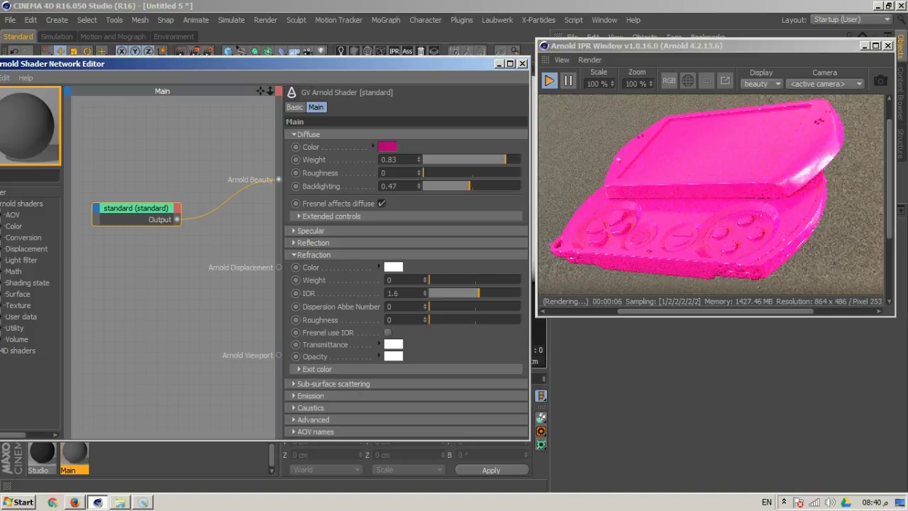
Step: Expand the Specular settings and lower the specular roughness to 0.06
{"action": "left_click", "coordinate": [311, 231]}
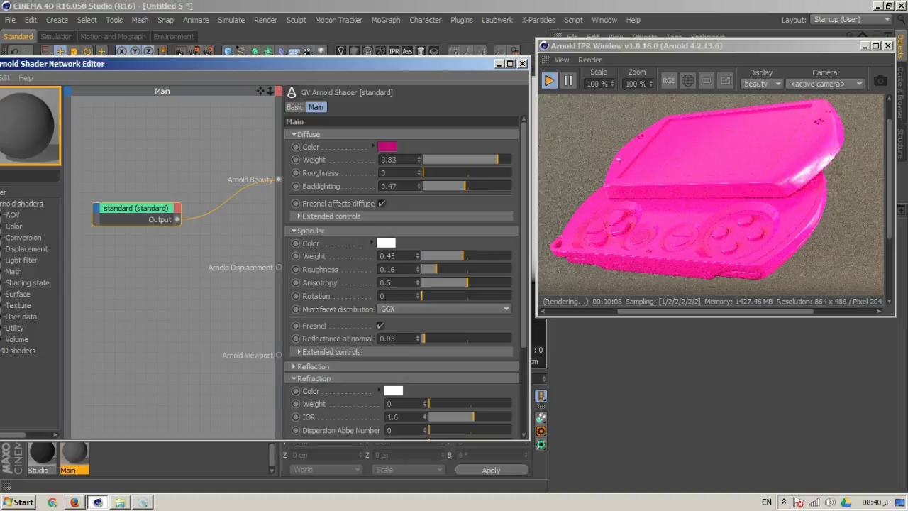
{"action": "left_click_drag", "start_coordinate": [437, 270], "coordinate": [430, 269]}
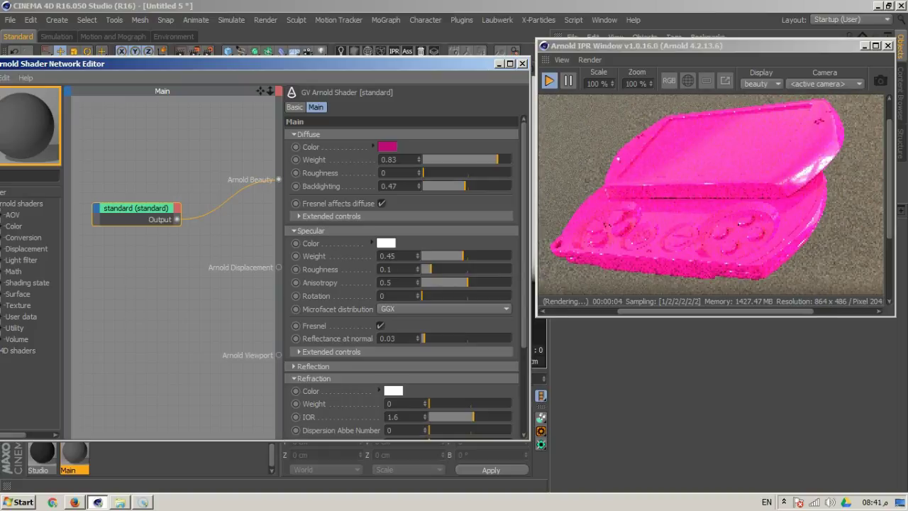
{"action": "left_click_drag", "start_coordinate": [431, 270], "coordinate": [428, 270]}
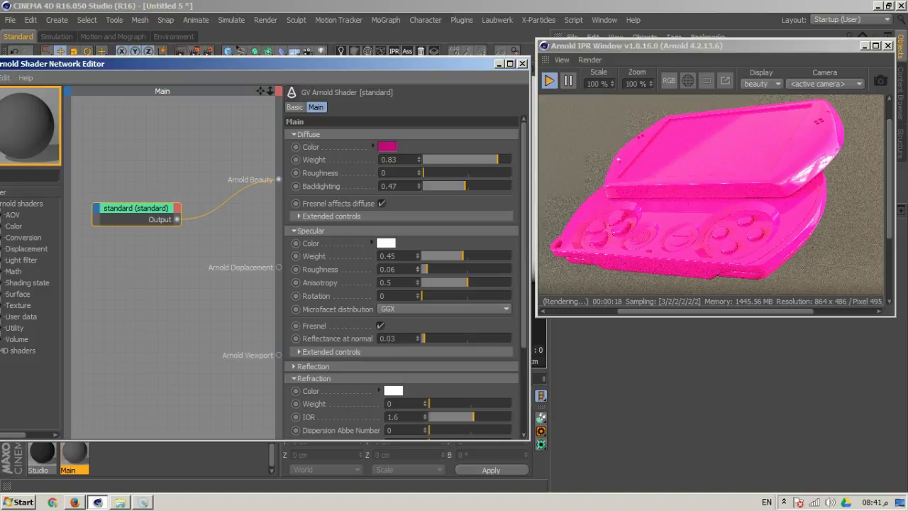
Step: Render the scene to the Picture Viewer and zoom in on the specular highlight at the console's screen edge
{"action": "key", "text": "shift+r"}
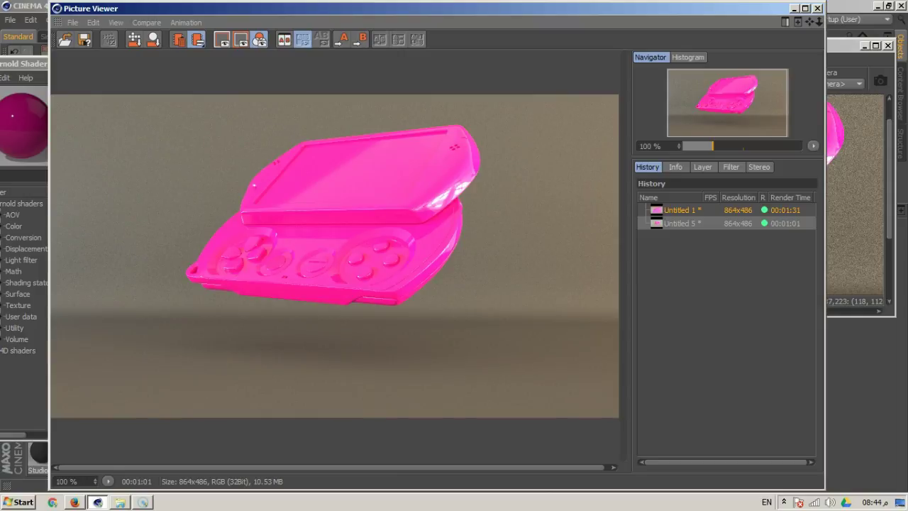
{"action": "scroll", "coordinate": [452, 214], "scroll_direction": "up", "scroll_amount": 7}
{"action": "left_click_drag", "start_coordinate": [453, 214], "coordinate": [445, 253]}
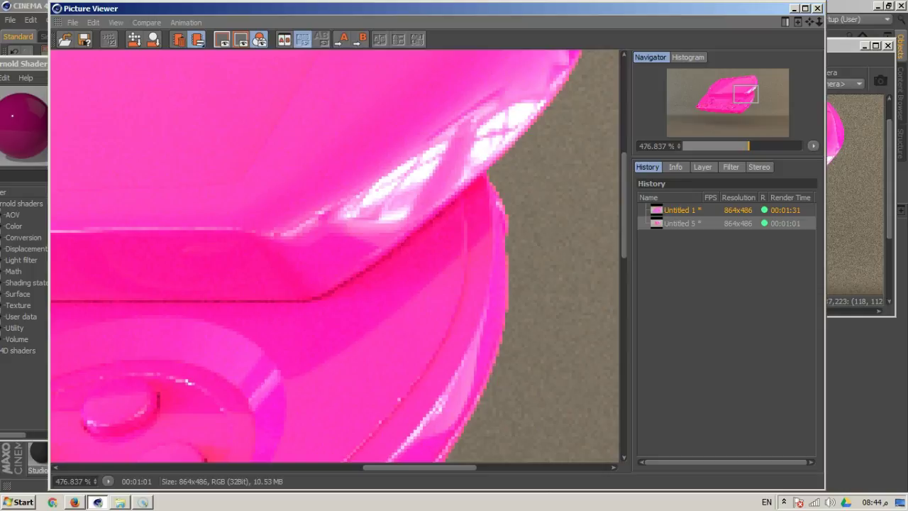
{"action": "left_click_drag", "start_coordinate": [426, 8], "coordinate": [391, 340]}
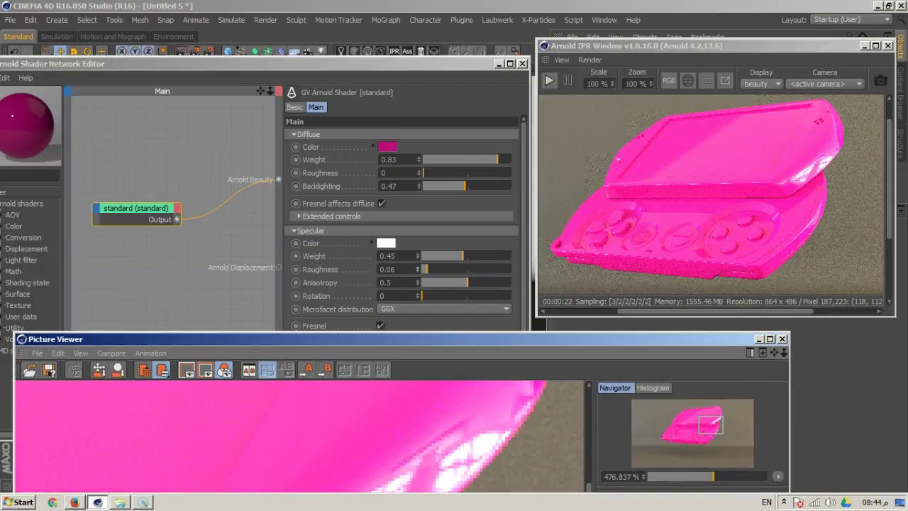
Step: Set the specular microfacet distribution to Beckmann and render the scene to the Picture Viewer again
{"action": "left_click", "coordinate": [444, 310]}
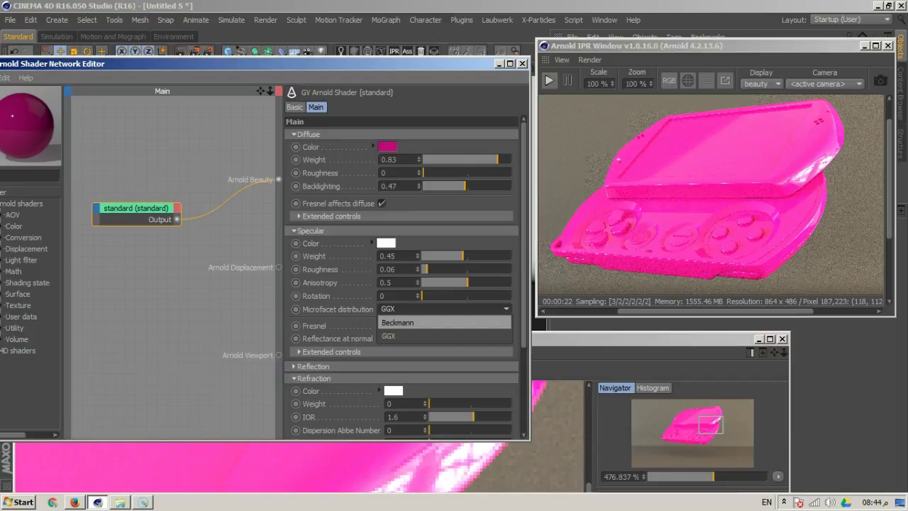
{"action": "left_click", "coordinate": [397, 322]}
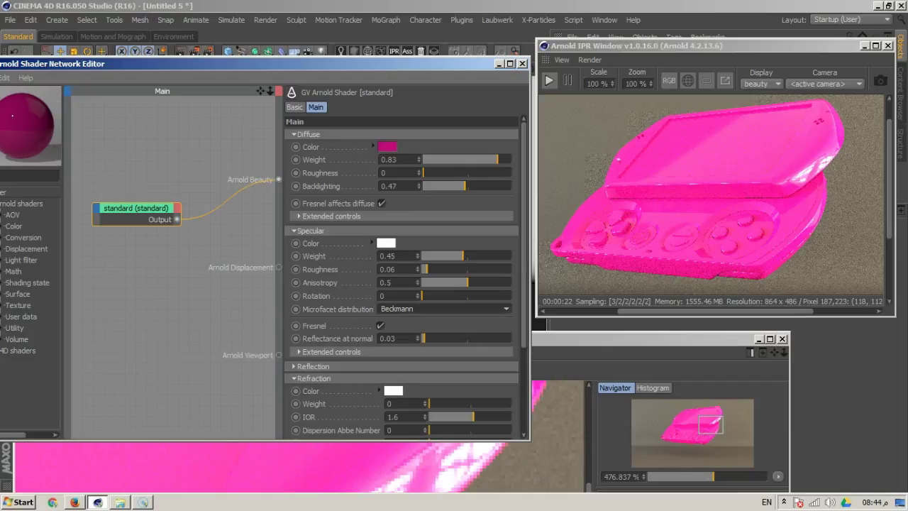
{"action": "left_click_drag", "start_coordinate": [625, 340], "coordinate": [661, 108]}
{"action": "left_click", "coordinate": [195, 51]}
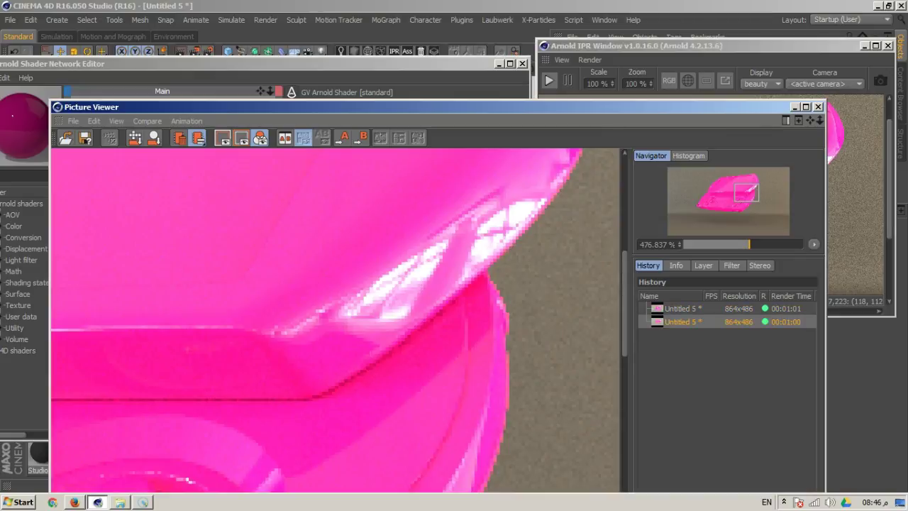
Step: Compare the GGX and Beckmann renders at the specular highlight on the console's screen edge
{"action": "left_click", "coordinate": [684, 308]}
{"action": "left_click", "coordinate": [683, 322]}
{"action": "left_click", "coordinate": [684, 308]}
{"action": "left_click", "coordinate": [683, 322]}
{"action": "left_click", "coordinate": [683, 309]}
{"action": "left_click", "coordinate": [683, 322]}
Step: Compare the two renders around the front buttons and the side edge, view the whole image, and close the Picture Viewer
{"action": "left_click_drag", "start_coordinate": [747, 192], "coordinate": [729, 205]}
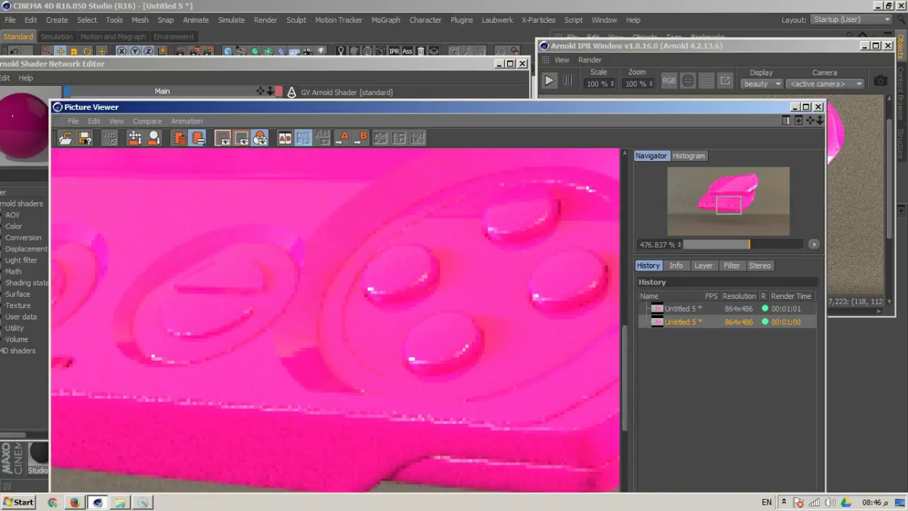
{"action": "left_click", "coordinate": [683, 309]}
{"action": "left_click", "coordinate": [684, 322]}
{"action": "left_click", "coordinate": [684, 308]}
{"action": "left_click", "coordinate": [18, 305]}
{"action": "left_click", "coordinate": [674, 107]}
{"action": "mouse_move", "coordinate": [729, 205]}
{"action": "left_mouse_down"}
{"action": "mouse_move", "coordinate": [704, 190]}
{"action": "mouse_move", "coordinate": [737, 179]}
{"action": "mouse_move", "coordinate": [752, 184]}
{"action": "mouse_move", "coordinate": [745, 198]}
{"action": "left_mouse_up"}
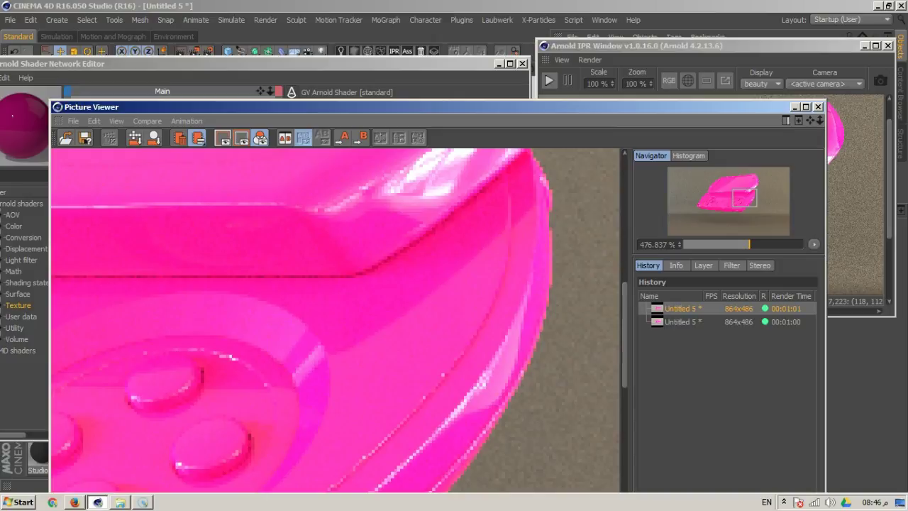
{"action": "left_click_drag", "start_coordinate": [745, 198], "coordinate": [747, 191]}
{"action": "double_click", "coordinate": [747, 191]}
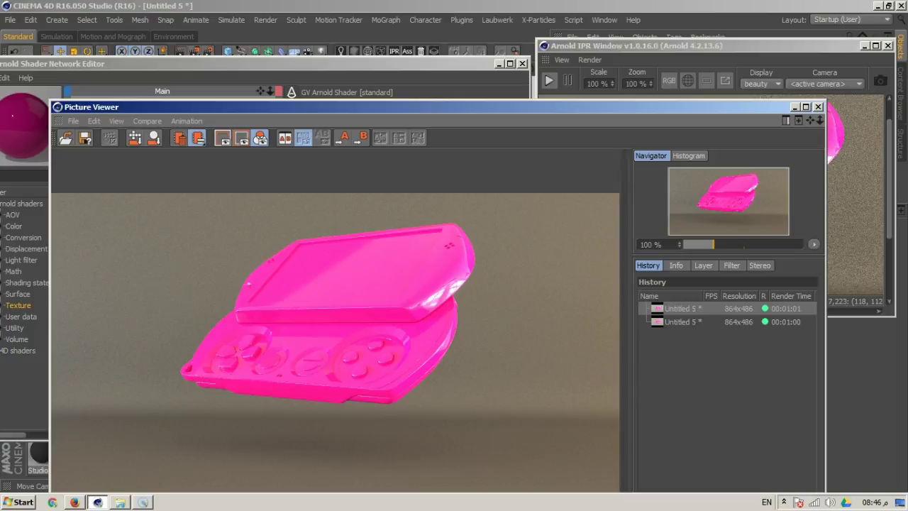
{"action": "left_click", "coordinate": [818, 108]}
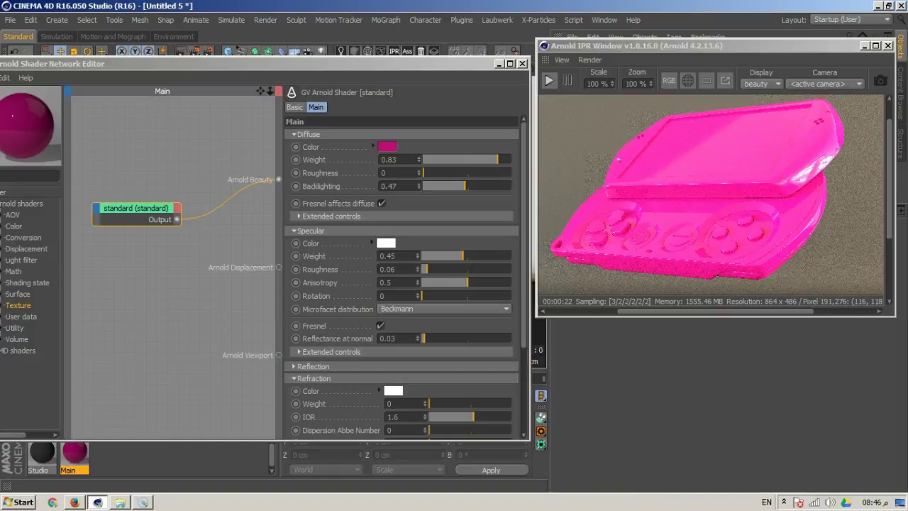
Step: Restart the IPR preview and set the diffuse backlighting to 0.29
{"action": "scroll", "coordinate": [402, 277], "scroll_direction": "down", "scroll_amount": 5}
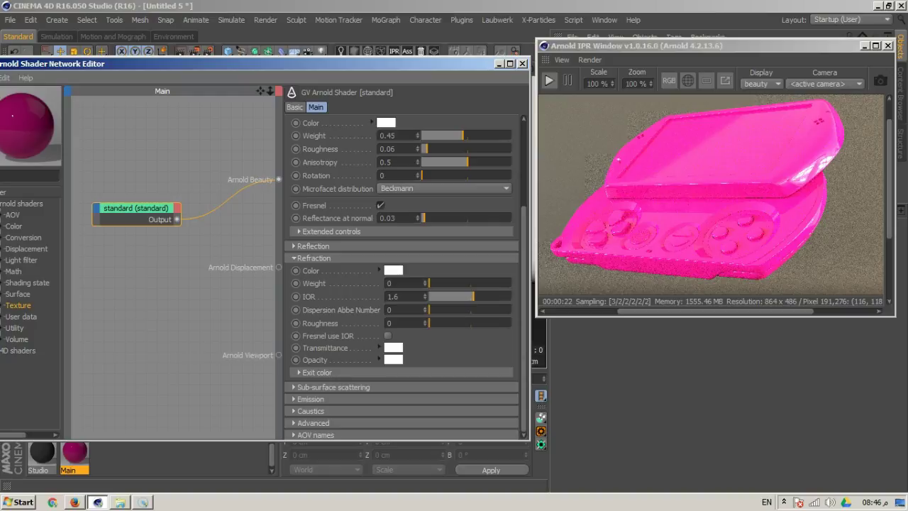
{"action": "scroll", "coordinate": [402, 277], "scroll_direction": "up", "scroll_amount": 5}
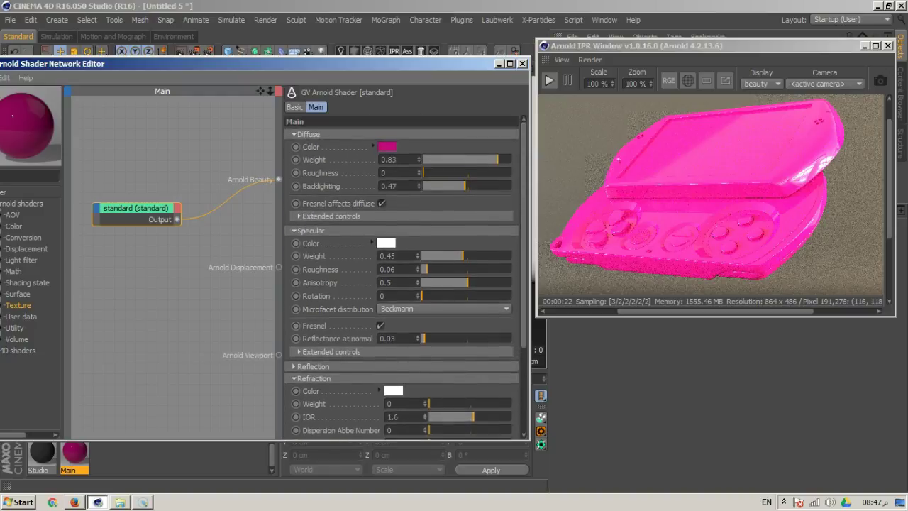
{"action": "left_click_drag", "start_coordinate": [465, 186], "coordinate": [431, 186]}
{"action": "left_click", "coordinate": [549, 80]}
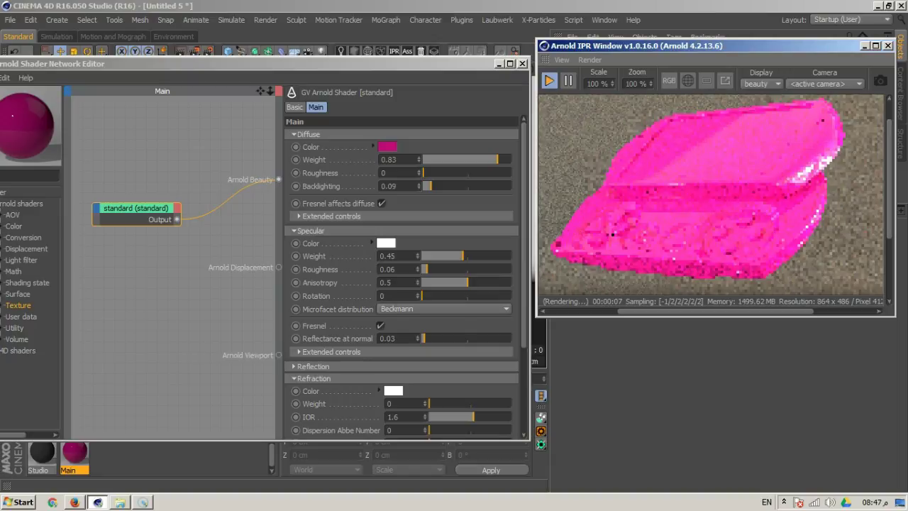
{"action": "left_click_drag", "start_coordinate": [431, 186], "coordinate": [449, 186]}
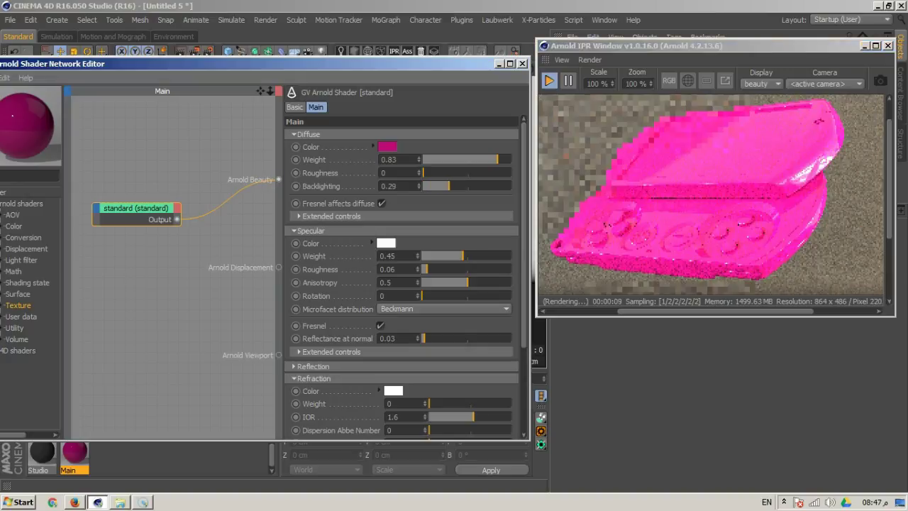
Step: Expand the diffuse extended controls and widen the shader network editor window
{"action": "left_click", "coordinate": [331, 216]}
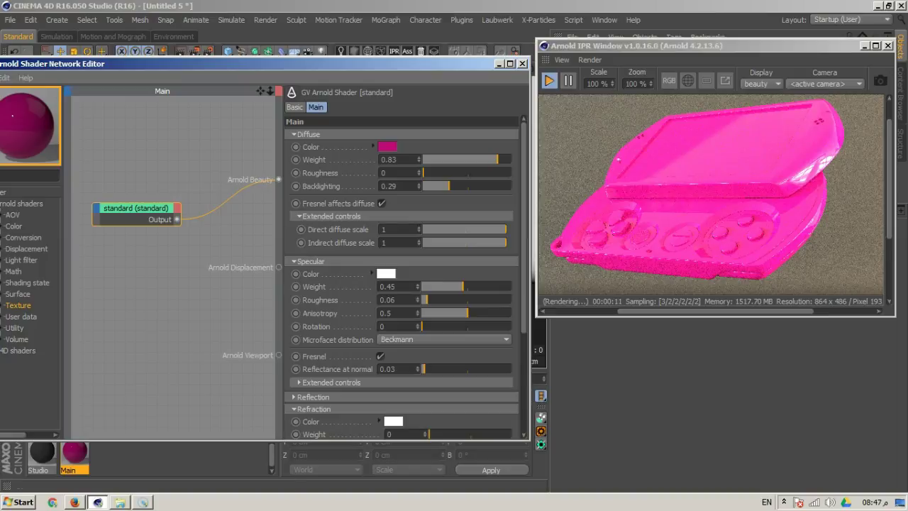
{"action": "mouse_move", "coordinate": [136, 209]}
{"action": "left_mouse_down"}
{"action": "mouse_move", "coordinate": [147, 187]}
{"action": "mouse_move", "coordinate": [140, 208]}
{"action": "left_mouse_up"}
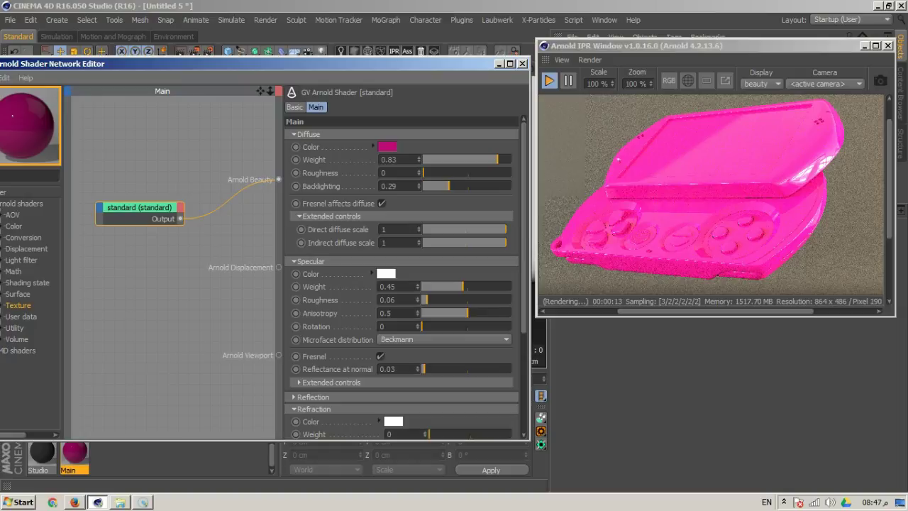
{"action": "left_click_drag", "start_coordinate": [529, 439], "coordinate": [564, 432]}
{"action": "mouse_move", "coordinate": [611, 166]}
{"action": "left_mouse_down"}
{"action": "mouse_move", "coordinate": [601, 180]}
{"action": "mouse_move", "coordinate": [612, 167]}
{"action": "left_mouse_up"}
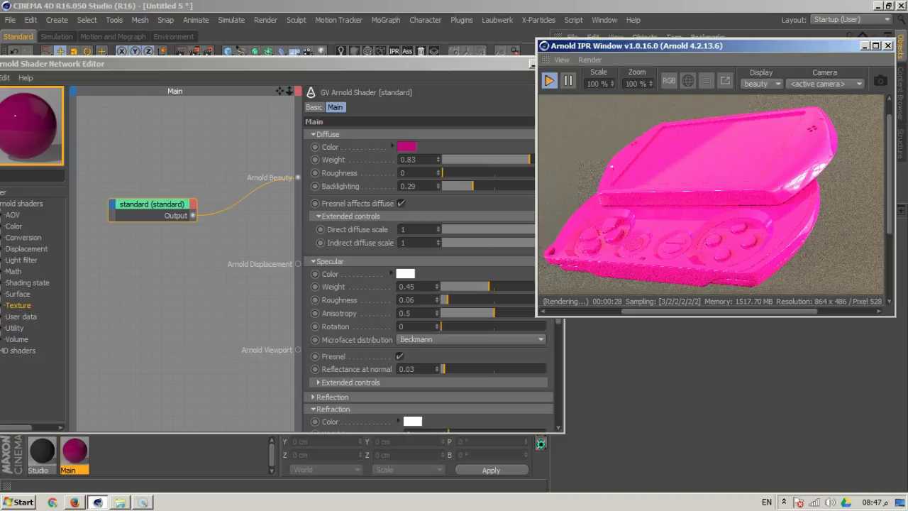
Step: Create a new standard Cinema 4D material and open it in the Material Editor
{"action": "double_click", "coordinate": [167, 456]}
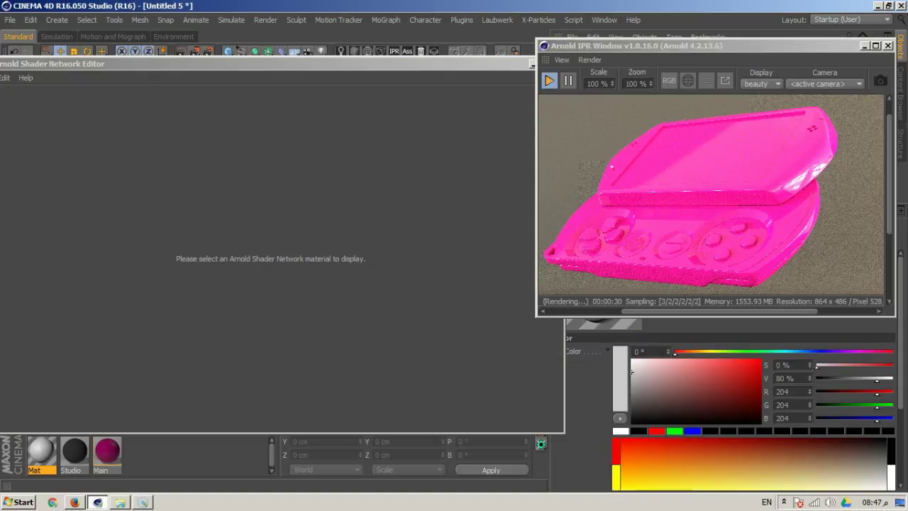
{"action": "double_click", "coordinate": [41, 452]}
{"action": "left_click_drag", "start_coordinate": [319, 93], "coordinate": [389, 39]}
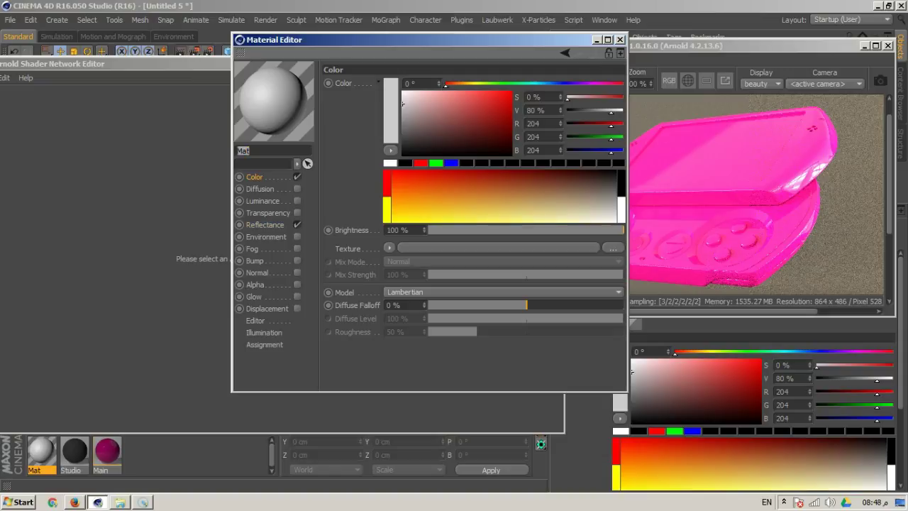
Step: Add three GGX layers to the new material's Reflectance channel
{"action": "left_click", "coordinate": [264, 225]}
{"action": "left_click", "coordinate": [368, 113]}
{"action": "left_click", "coordinate": [341, 99]}
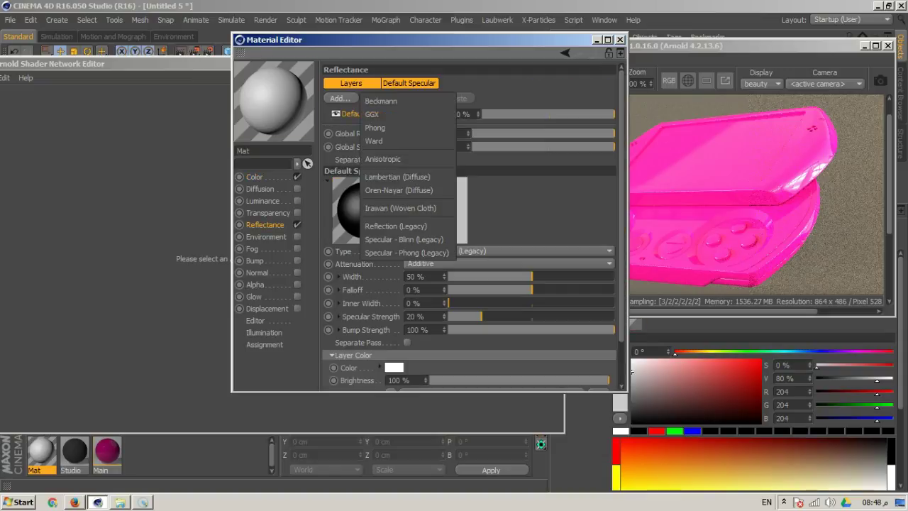
{"action": "left_click", "coordinate": [376, 114]}
{"action": "left_click", "coordinate": [341, 99]}
{"action": "left_click", "coordinate": [376, 114]}
{"action": "left_click", "coordinate": [341, 99]}
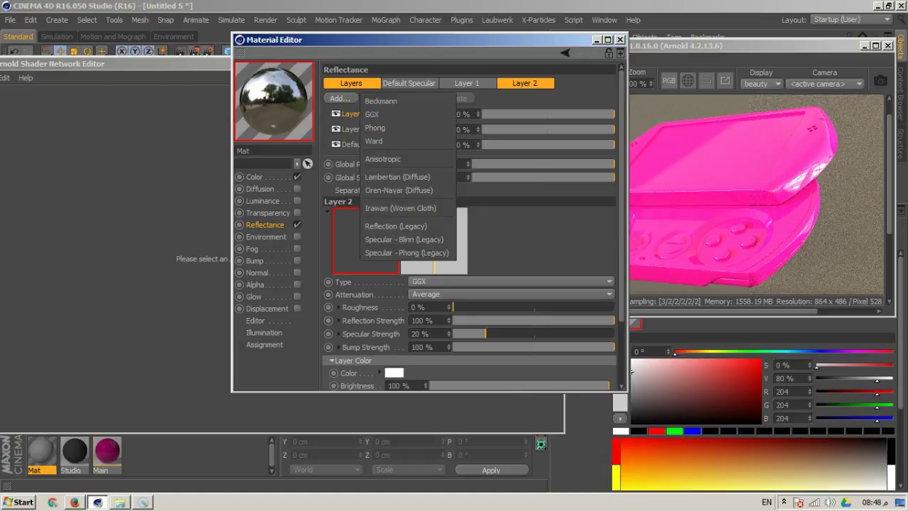
{"action": "left_click", "coordinate": [371, 113]}
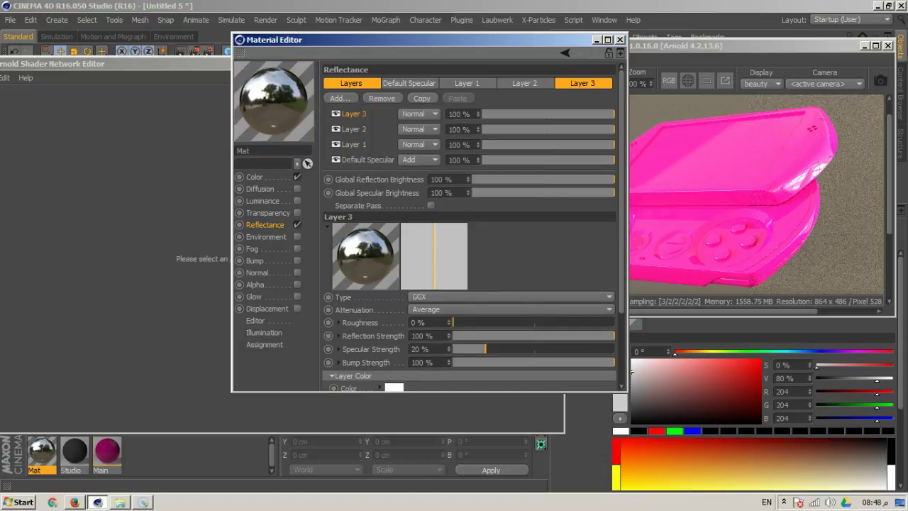
Step: Close the Material Editor, delete the Mat material, and reselect the Main material
{"action": "left_click", "coordinate": [621, 40]}
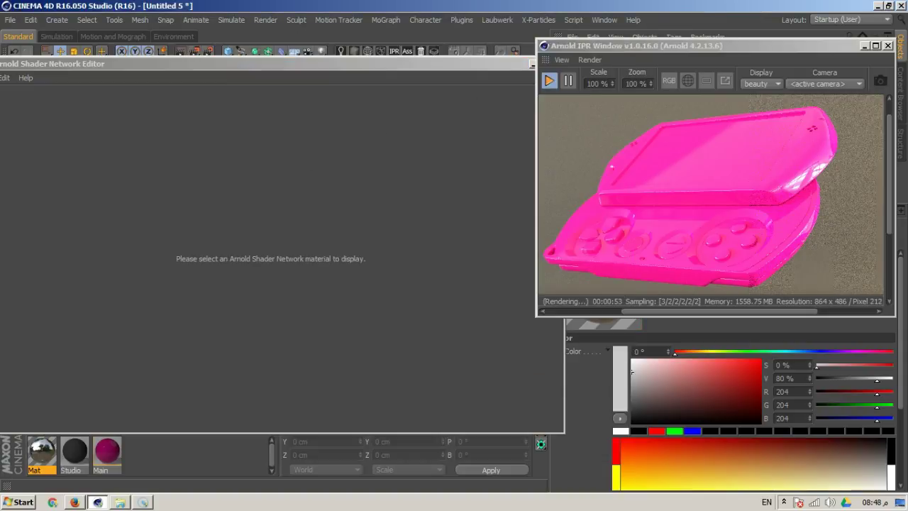
{"action": "key", "text": "Delete"}
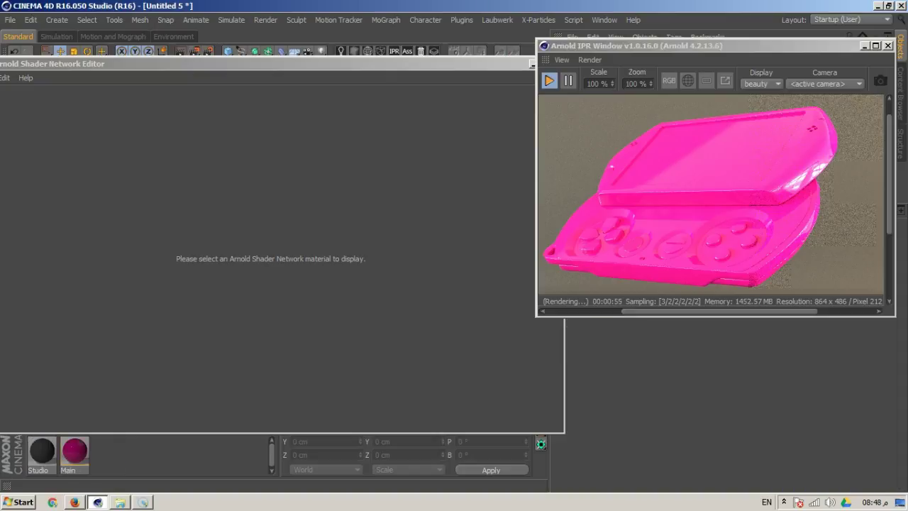
{"action": "left_click", "coordinate": [75, 452]}
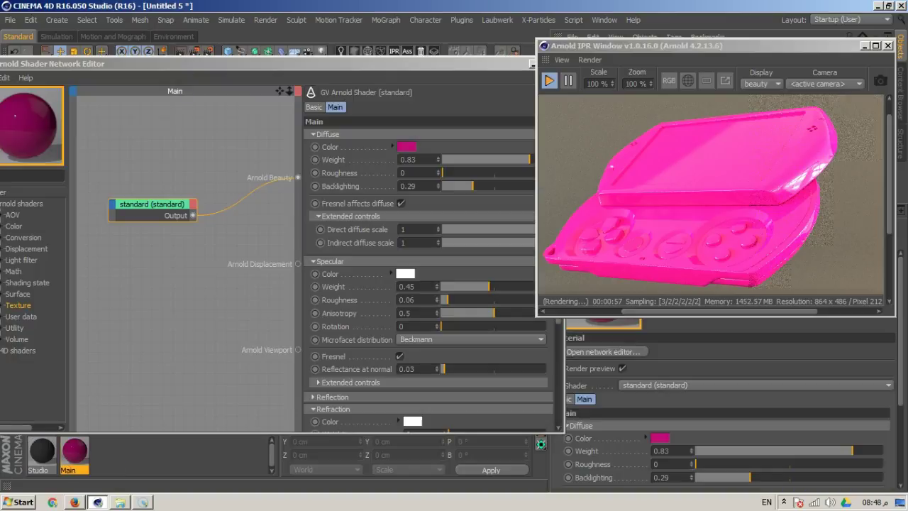
Step: Rename the standard shader node in the Main material's network to Sharp Reflections
{"action": "left_click_drag", "start_coordinate": [213, 63], "coordinate": [288, 63]}
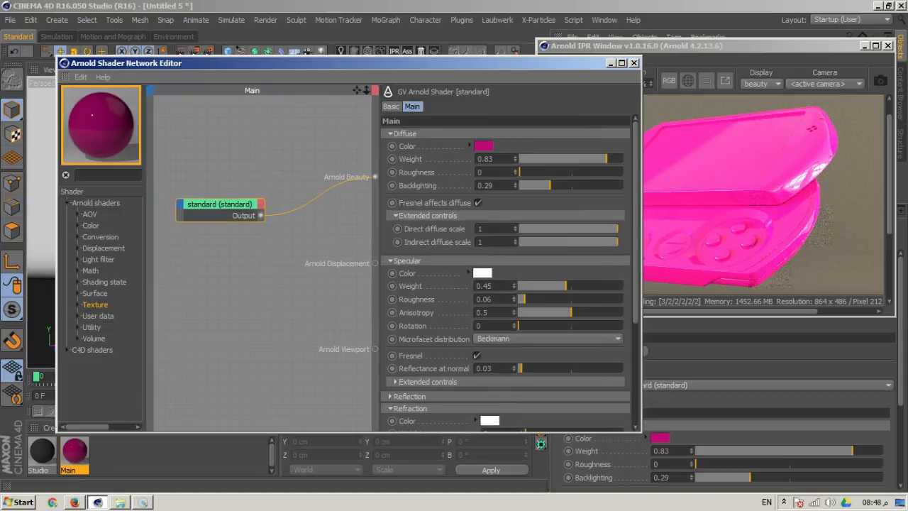
{"action": "double_click", "coordinate": [220, 204]}
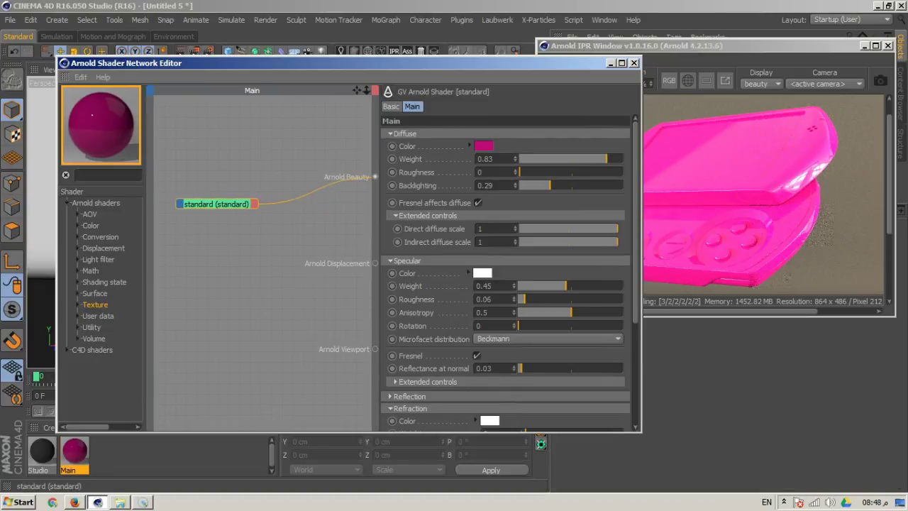
{"action": "double_click", "coordinate": [218, 204]}
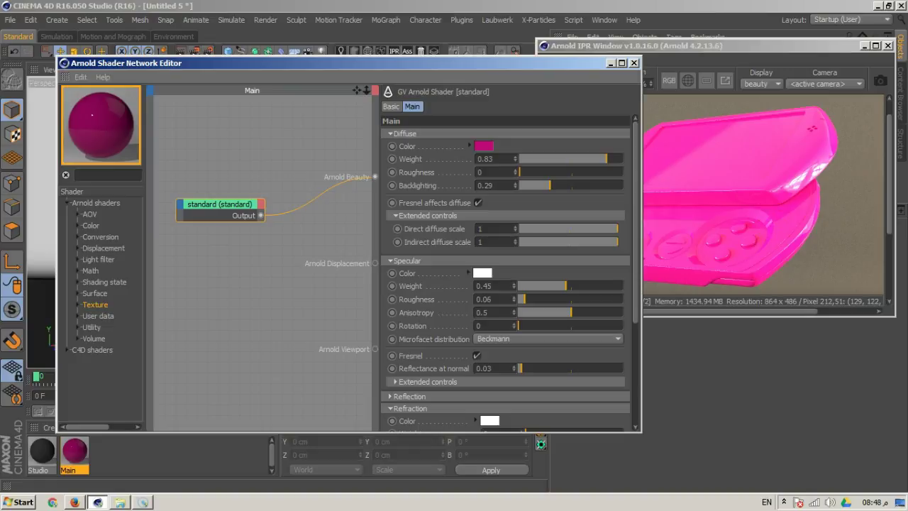
{"action": "left_click", "coordinate": [391, 106]}
{"action": "double_click", "coordinate": [455, 135]}
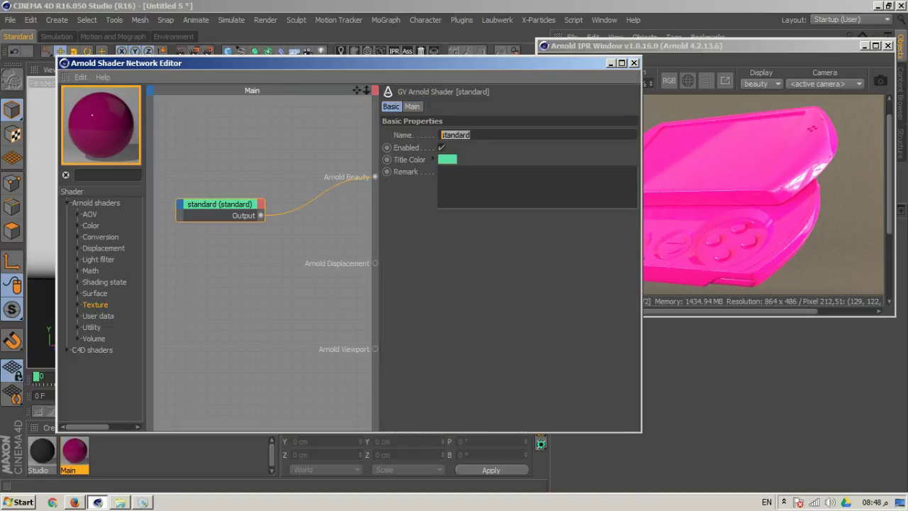
{"action": "type", "text": "Sharp Reflections"}
{"action": "key", "text": "Return"}
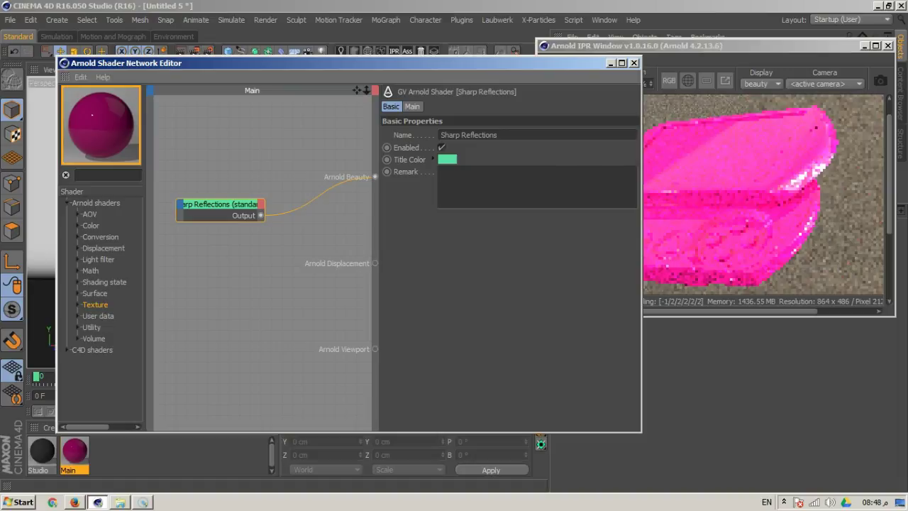
Step: Set the Sharp Reflections specular color to pale pink (hue 306°, saturation 10.4 %) and its diffuse weight to 0.85
{"action": "left_click_drag", "start_coordinate": [348, 63], "coordinate": [303, 56]}
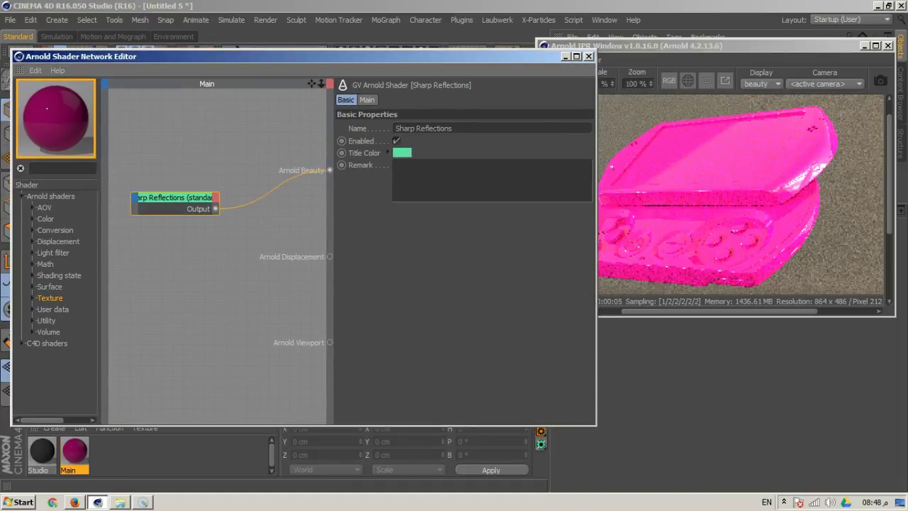
{"action": "left_click", "coordinate": [367, 100]}
{"action": "left_click", "coordinate": [442, 267]}
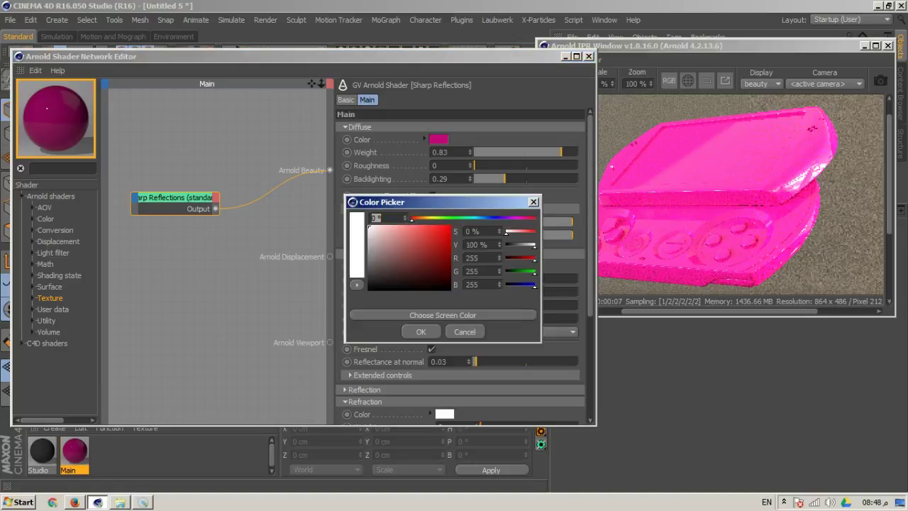
{"action": "left_click_drag", "start_coordinate": [414, 219], "coordinate": [508, 232]}
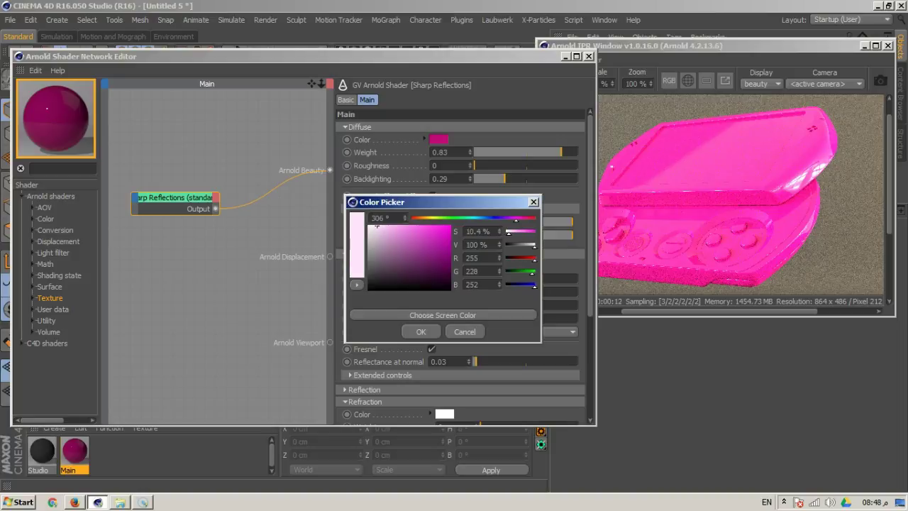
{"action": "left_click", "coordinate": [421, 331]}
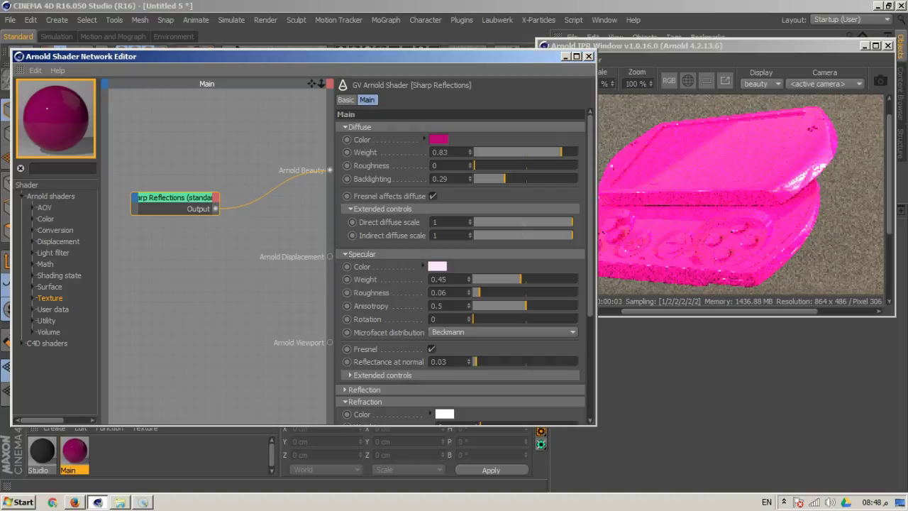
{"action": "left_click_drag", "start_coordinate": [561, 152], "coordinate": [563, 152]}
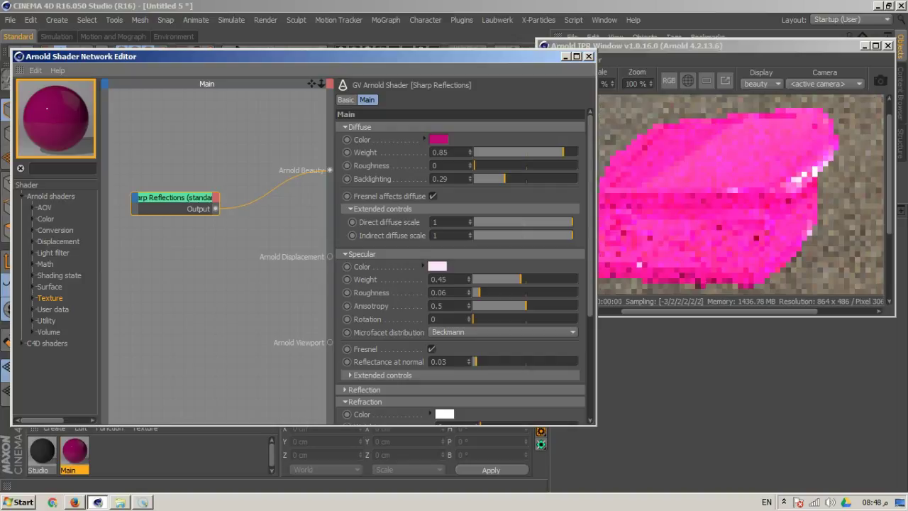
Step: Duplicate the Sharp Reflections node below the original and set the original's diffuse roughness to 0.02
{"action": "left_click_drag", "start_coordinate": [177, 198], "coordinate": [177, 240]}
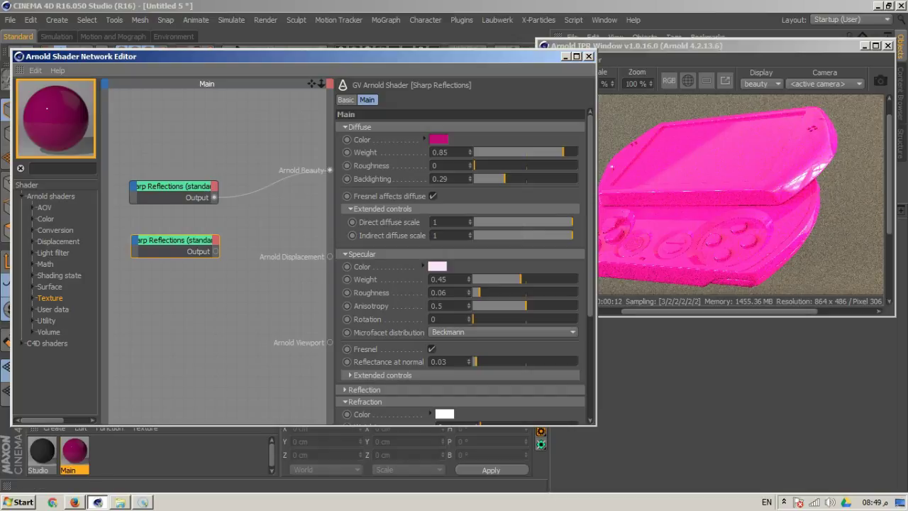
{"action": "left_click", "coordinate": [174, 187]}
{"action": "left_click", "coordinate": [470, 164]}
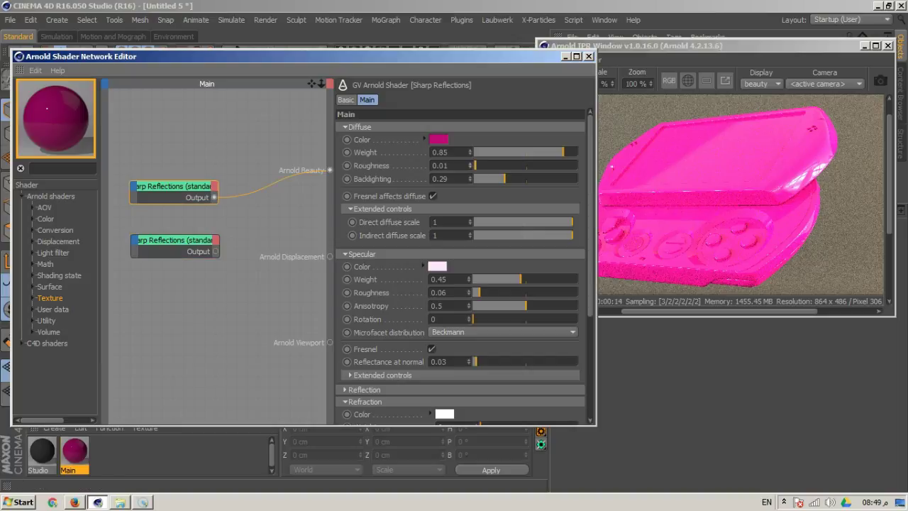
{"action": "left_click_drag", "start_coordinate": [470, 165], "coordinate": [470, 163]}
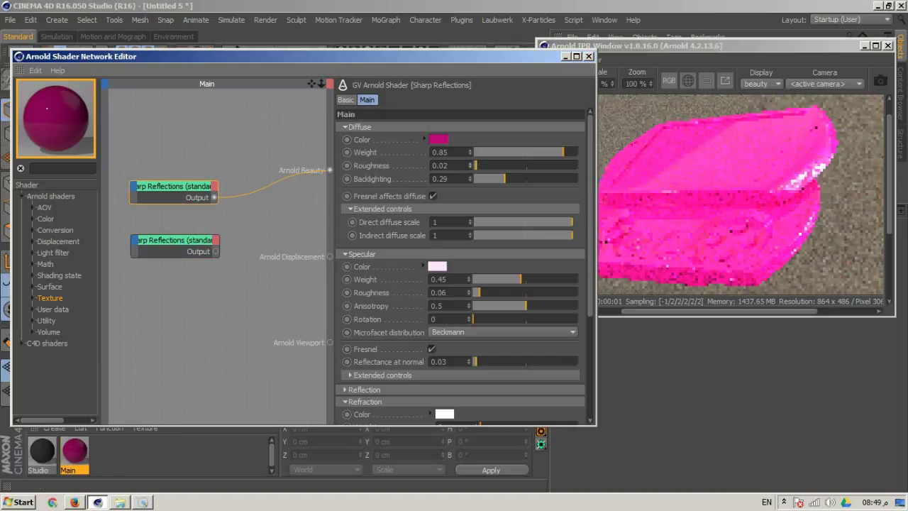
Step: Set the duplicate node's diffuse roughness to 0.26 and connect its output to Arnold Beauty
{"action": "left_click", "coordinate": [175, 241]}
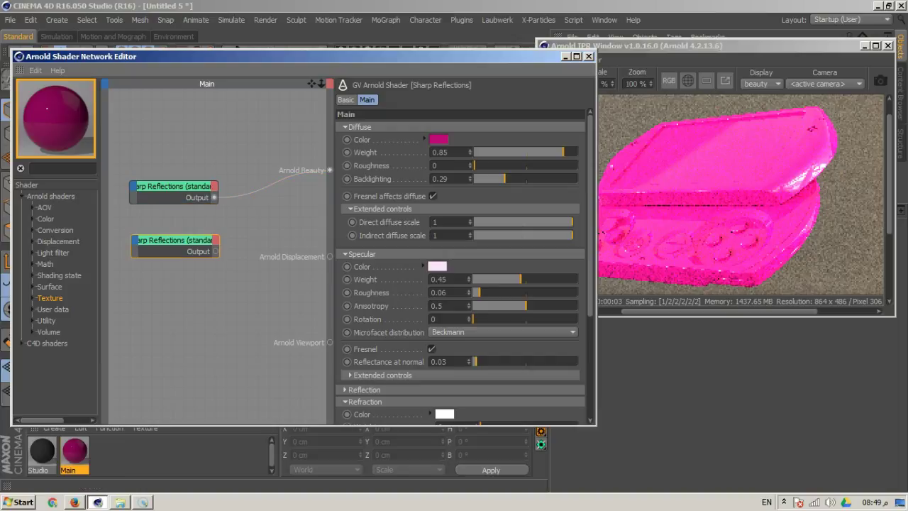
{"action": "left_click_drag", "start_coordinate": [474, 165], "coordinate": [502, 166]}
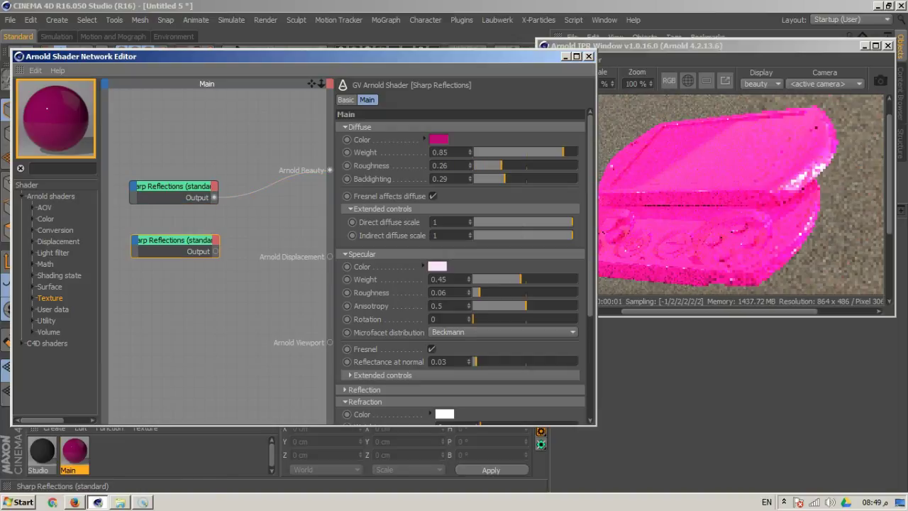
{"action": "right_click", "coordinate": [186, 253]}
{"action": "left_click", "coordinate": [210, 264]}
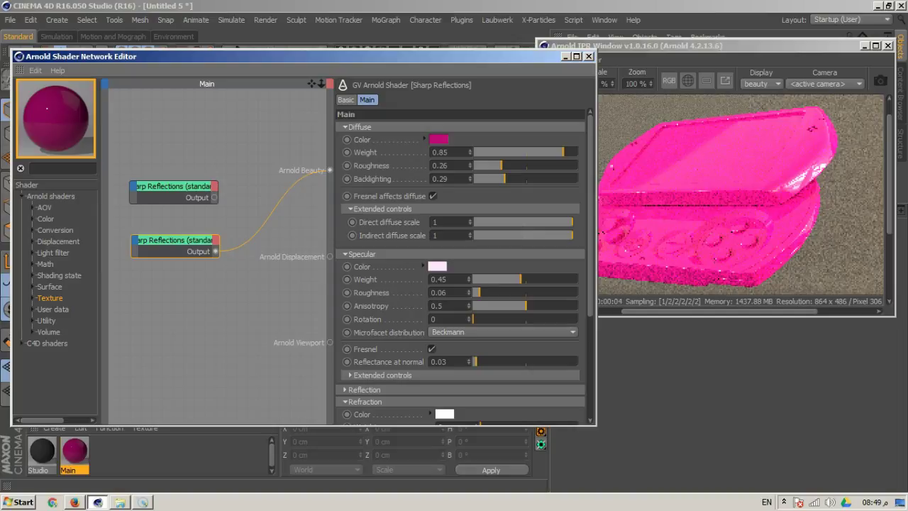
Step: Try diffuse roughness values of 0.43, 0.76 and 0.33 on the duplicate node, keeping the render in view
{"action": "left_click_drag", "start_coordinate": [501, 165], "coordinate": [520, 165]}
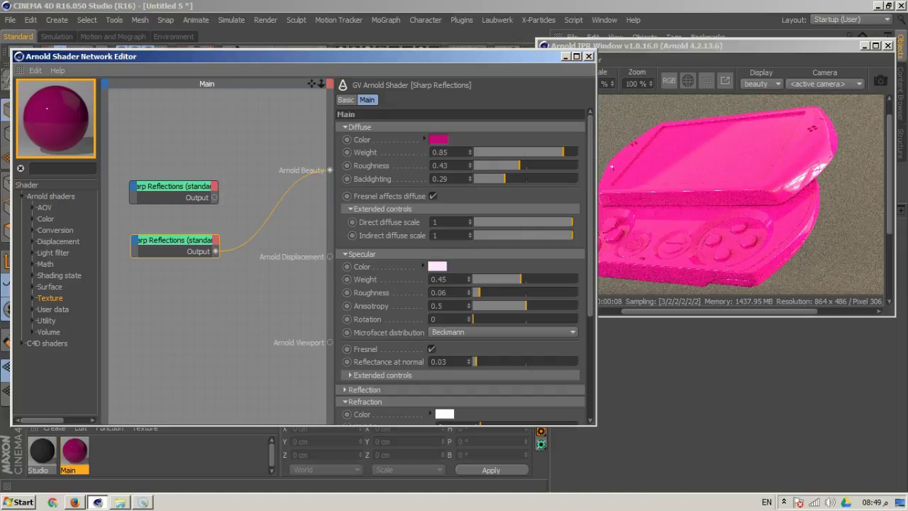
{"action": "left_click_drag", "start_coordinate": [519, 166], "coordinate": [554, 166]}
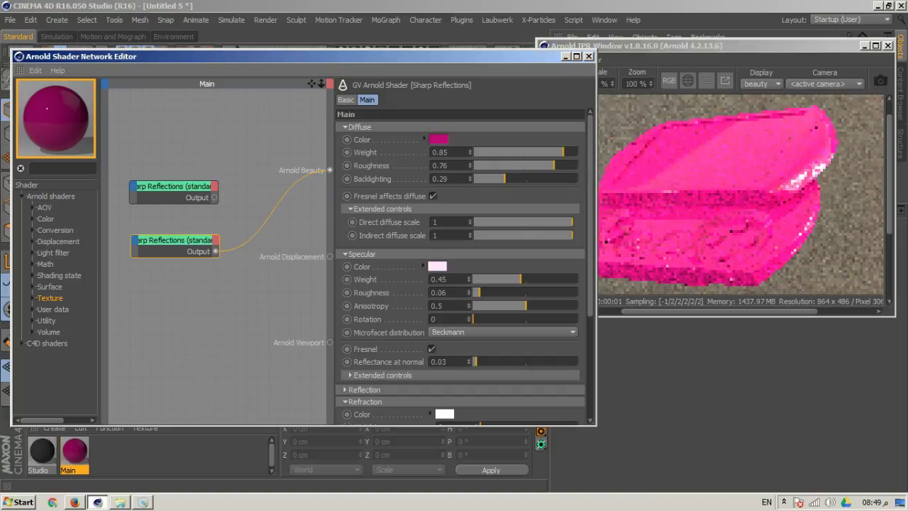
{"action": "left_click_drag", "start_coordinate": [554, 166], "coordinate": [509, 165]}
{"action": "left_click_drag", "start_coordinate": [341, 56], "coordinate": [311, 46]}
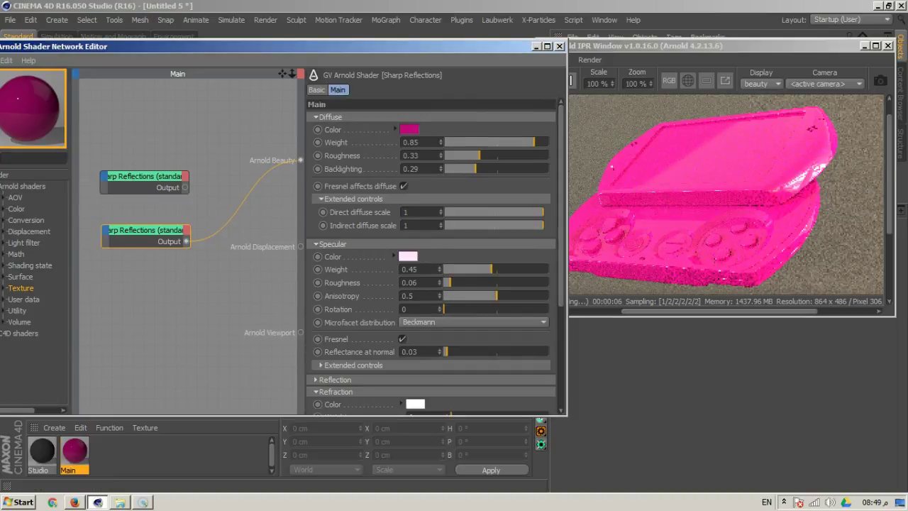
{"action": "left_click_drag", "start_coordinate": [482, 47], "coordinate": [423, 52]}
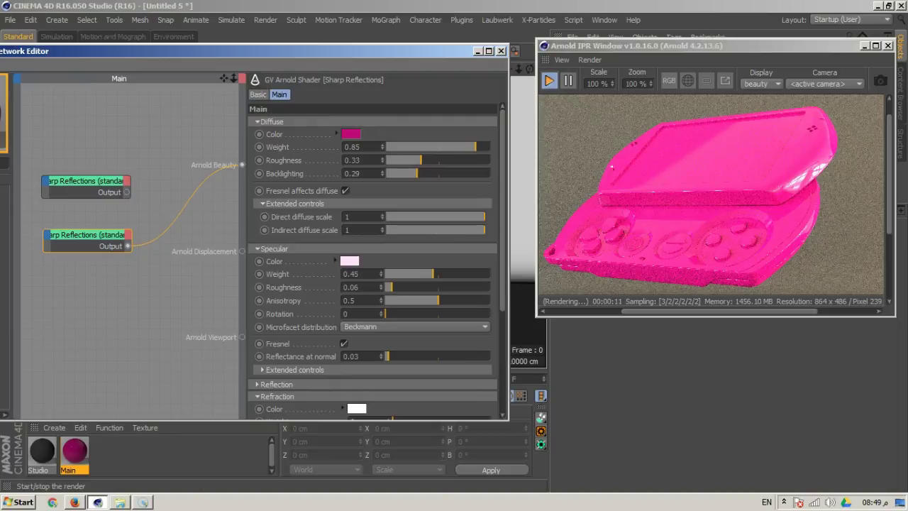
Step: Restart the IPR render and set the duplicate node's diffuse roughness to 0
{"action": "left_click", "coordinate": [548, 80]}
{"action": "left_click", "coordinate": [549, 80]}
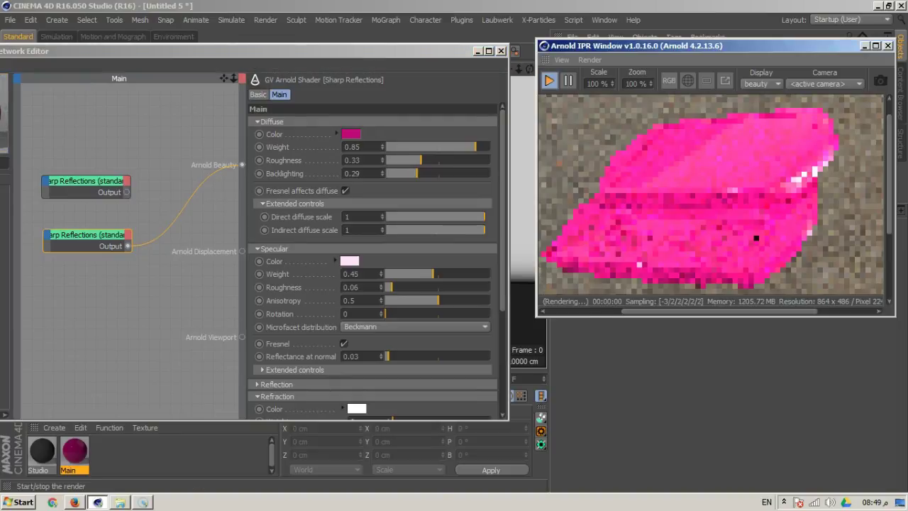
{"action": "mouse_move", "coordinate": [660, 46]}
{"action": "left_mouse_down"}
{"action": "mouse_move", "coordinate": [649, 136]}
{"action": "mouse_move", "coordinate": [653, 49]}
{"action": "left_mouse_up"}
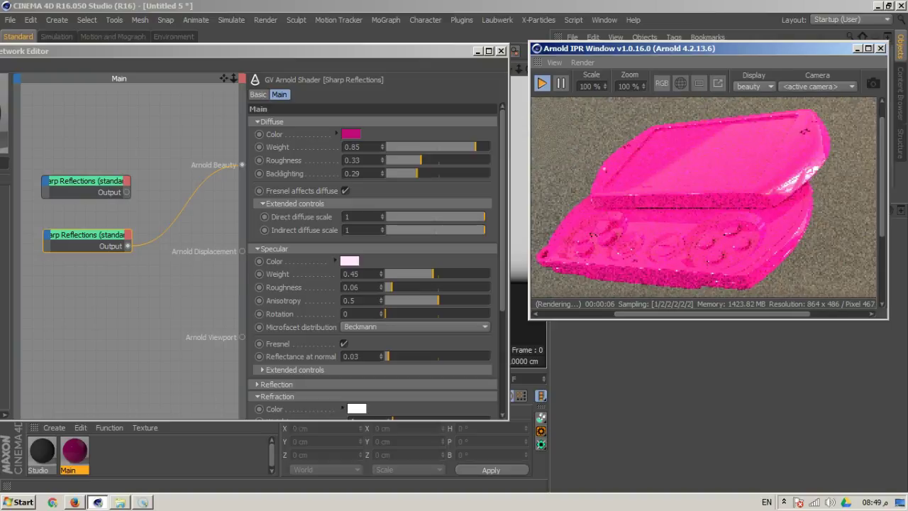
{"action": "left_click_drag", "start_coordinate": [234, 51], "coordinate": [358, 34]}
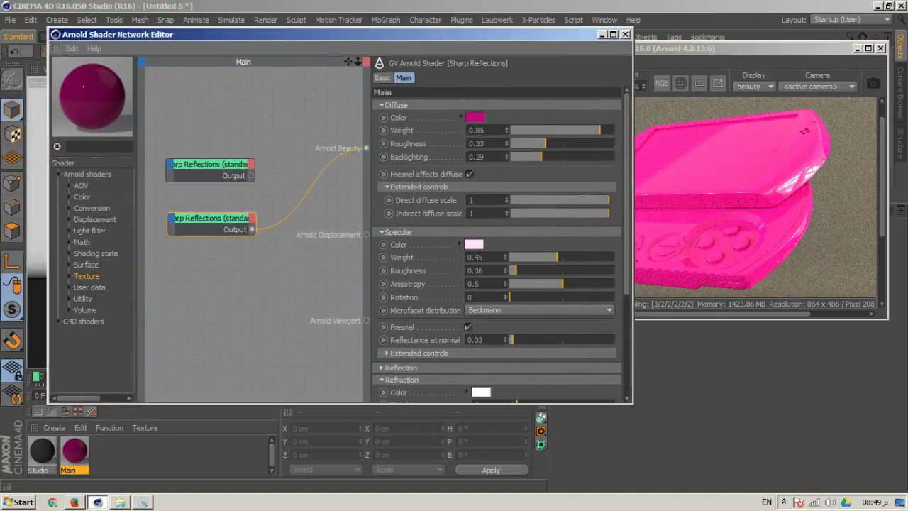
{"action": "left_click_drag", "start_coordinate": [545, 144], "coordinate": [509, 143]}
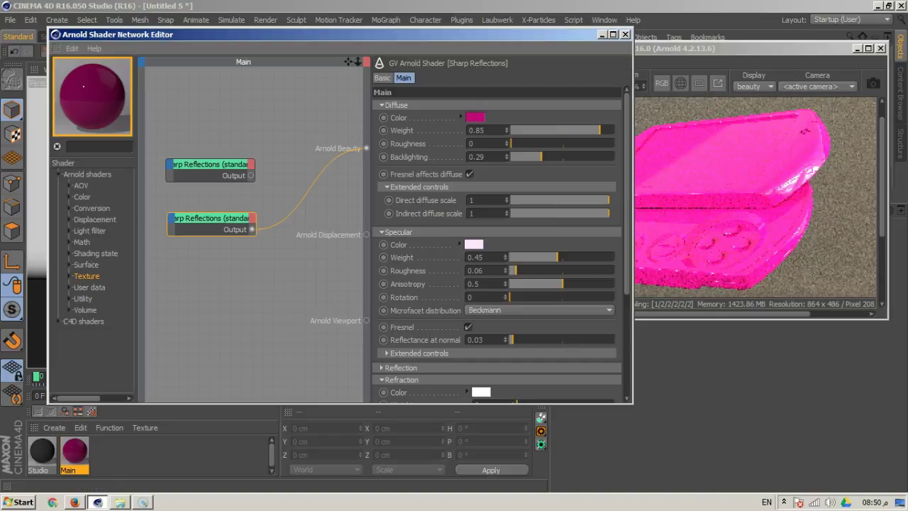
Step: Set the duplicate node's specular roughness to 0.29 and specular weight to 0.52
{"action": "left_click", "coordinate": [210, 165]}
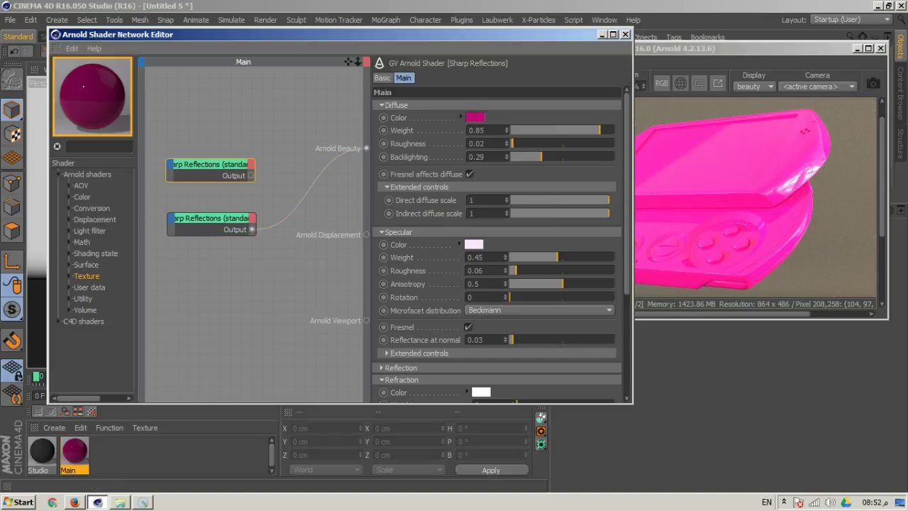
{"action": "left_click", "coordinate": [210, 219]}
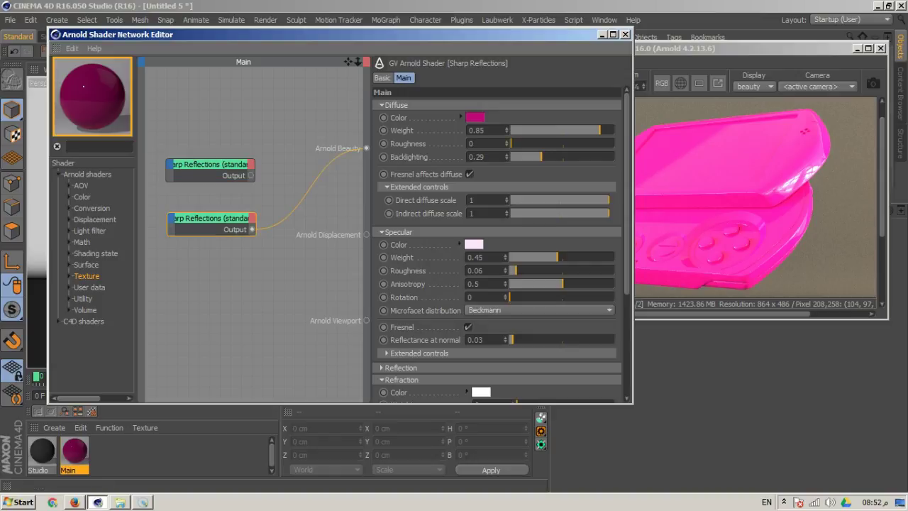
{"action": "left_click_drag", "start_coordinate": [514, 270], "coordinate": [532, 270]}
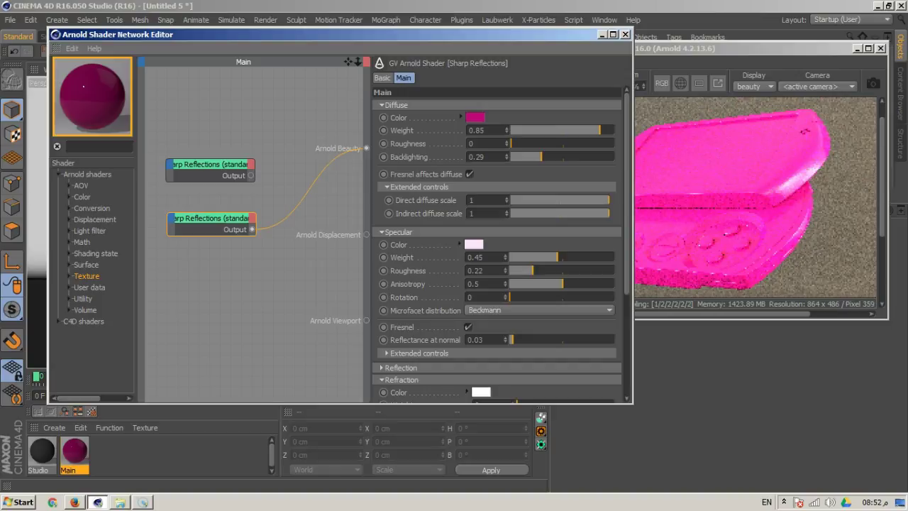
{"action": "left_click_drag", "start_coordinate": [533, 271], "coordinate": [540, 271]}
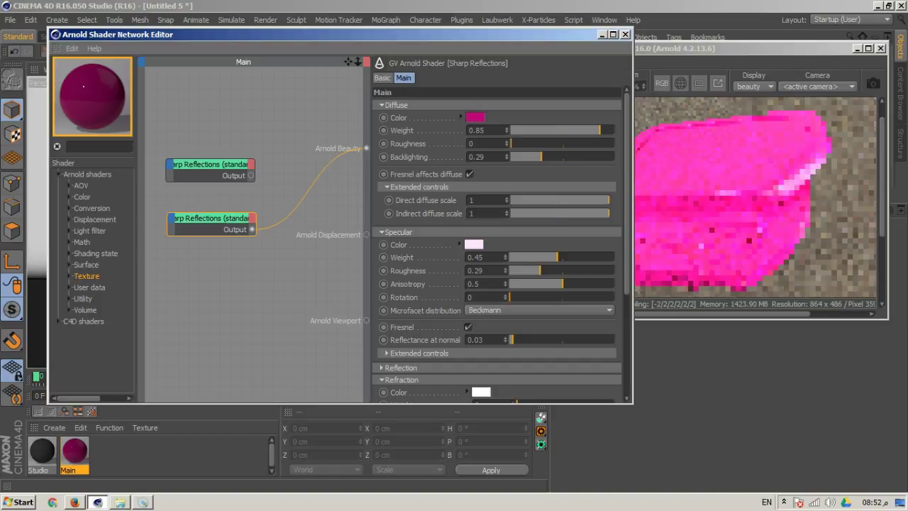
{"action": "left_click_drag", "start_coordinate": [557, 258], "coordinate": [565, 258]}
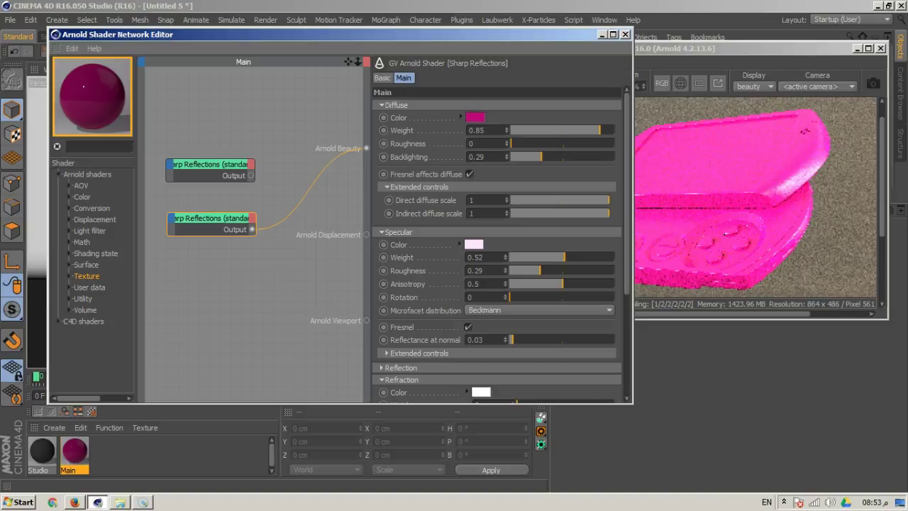
Step: Change the duplicate node's specular color to white and set its diffuse backlighting to 0
{"action": "left_click", "coordinate": [474, 245]}
{"action": "left_click", "coordinate": [401, 201]}
{"action": "left_click", "coordinate": [454, 307]}
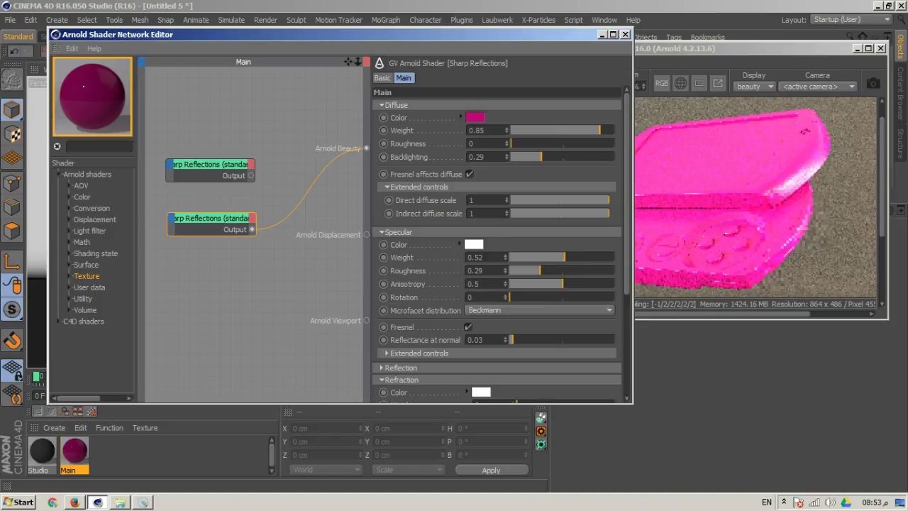
{"action": "left_click_drag", "start_coordinate": [320, 35], "coordinate": [262, 37]}
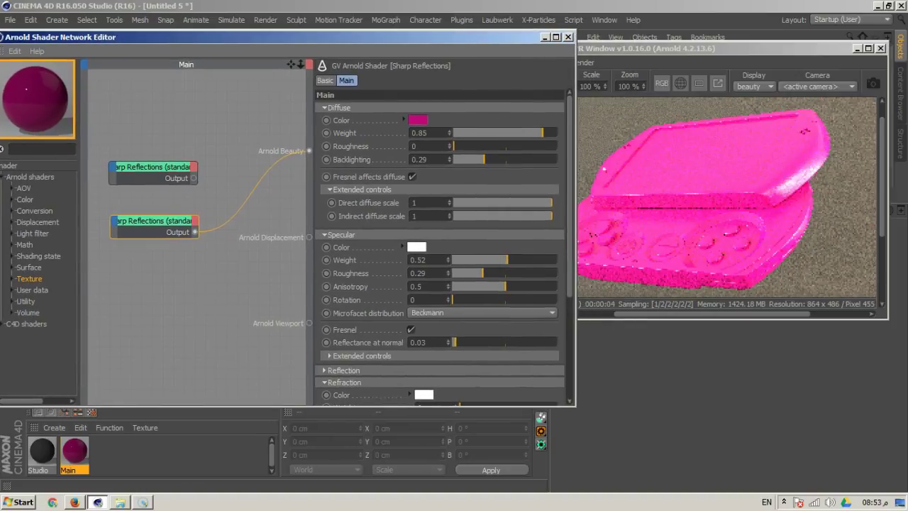
{"action": "left_click_drag", "start_coordinate": [484, 160], "coordinate": [452, 159]}
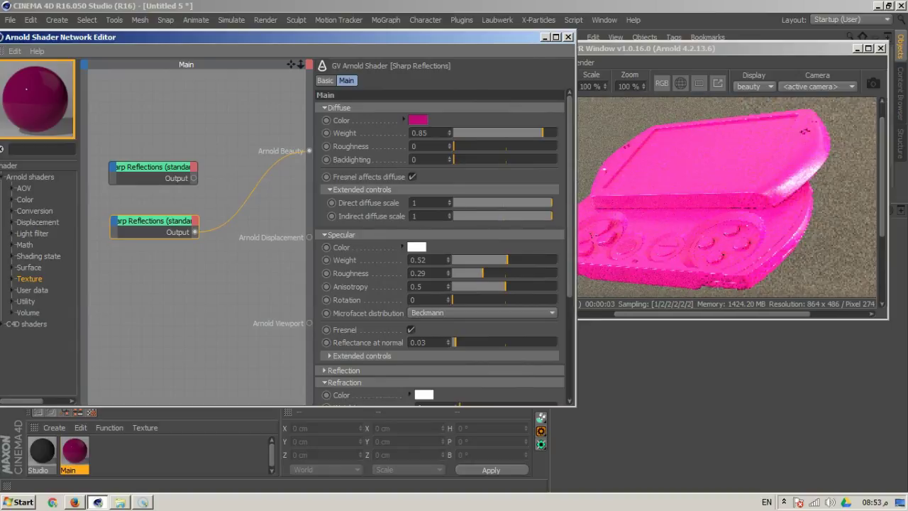
Step: Set the original Sharp Reflections node's specular roughness to 0.01 and connect its output to Arnold Beauty
{"action": "left_click_drag", "start_coordinate": [284, 37], "coordinate": [346, 155]}
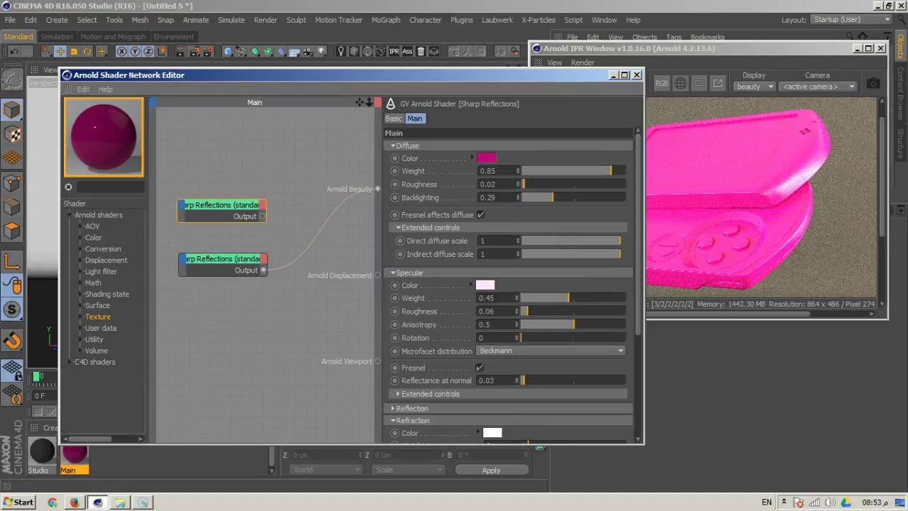
{"action": "left_click_drag", "start_coordinate": [517, 312], "coordinate": [517, 315]}
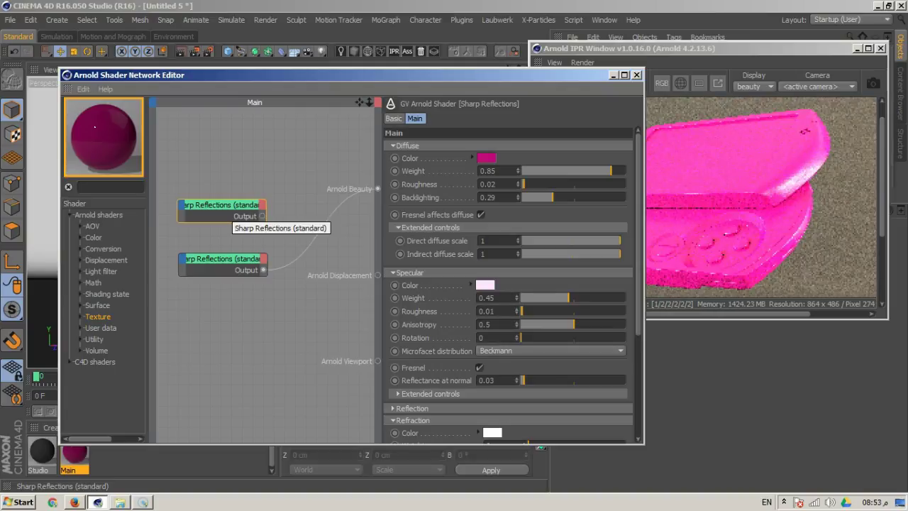
{"action": "left_click_drag", "start_coordinate": [262, 217], "coordinate": [378, 188]}
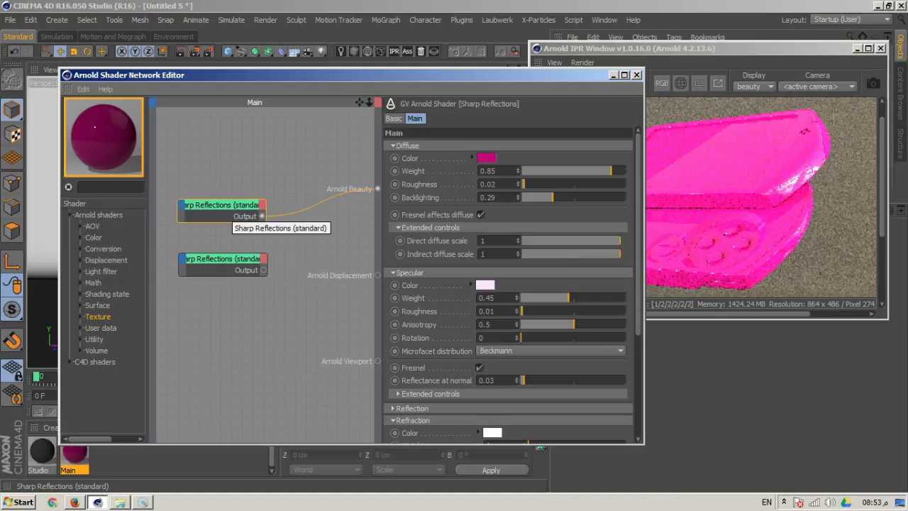
Step: Set the original Sharp Reflections node's specular weight to 0.52 and reflectance at normal to 0.06
{"action": "left_click_drag", "start_coordinate": [568, 298], "coordinate": [576, 299]}
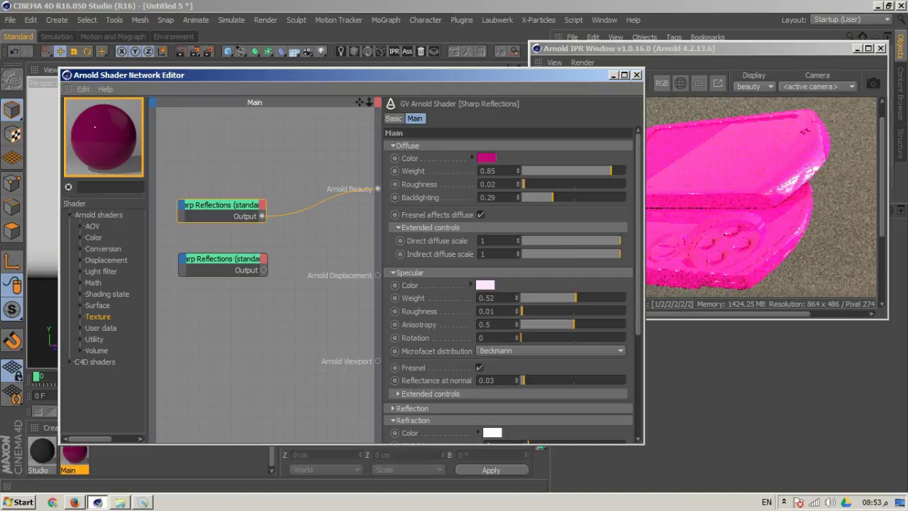
{"action": "left_click_drag", "start_coordinate": [524, 380], "coordinate": [528, 380]}
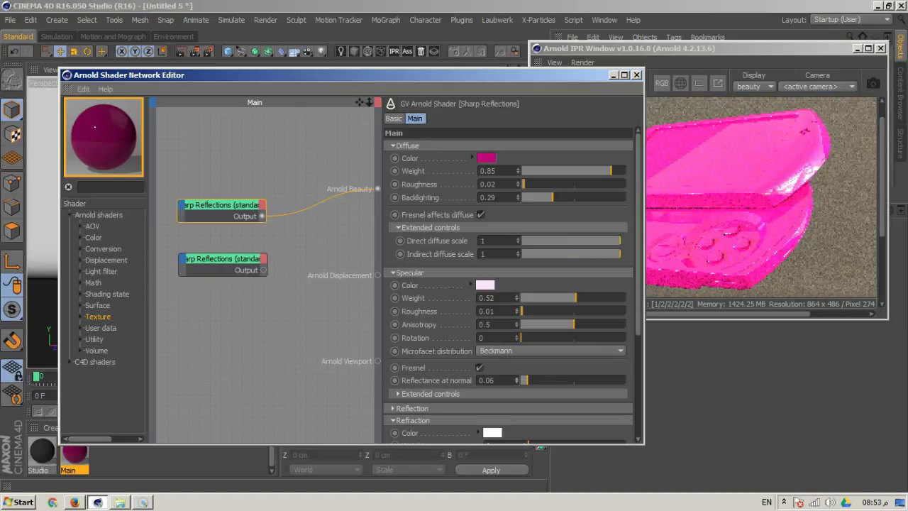
{"action": "left_click_drag", "start_coordinate": [348, 75], "coordinate": [317, 70]}
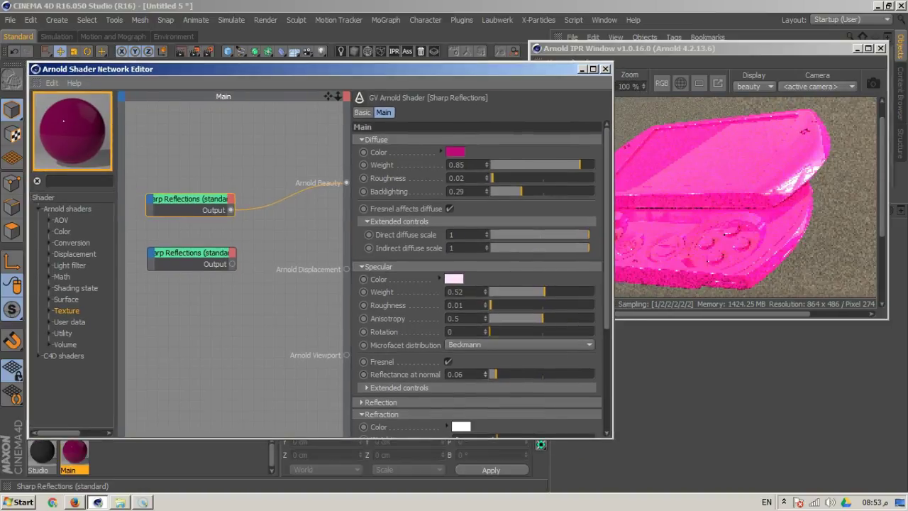
Step: Select the duplicate Sharp Reflections node and connect its output to Arnold Beauty
{"action": "left_click", "coordinate": [201, 264]}
{"action": "key", "text": "alt+w"}
{"action": "key", "text": "v"}
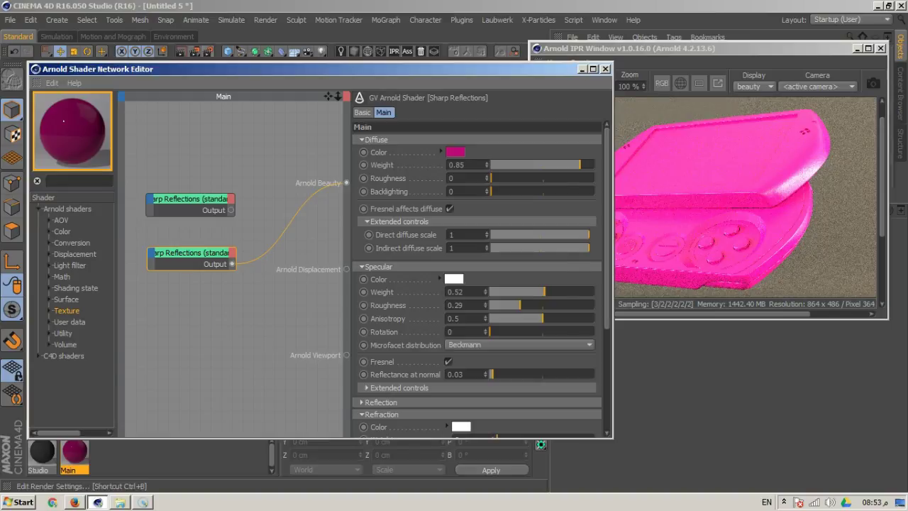
Step: Set the glossy ray depth to 2 in the Arnold render settings
{"action": "key", "text": "ctrl+b"}
{"action": "left_click", "coordinate": [56, 74]}
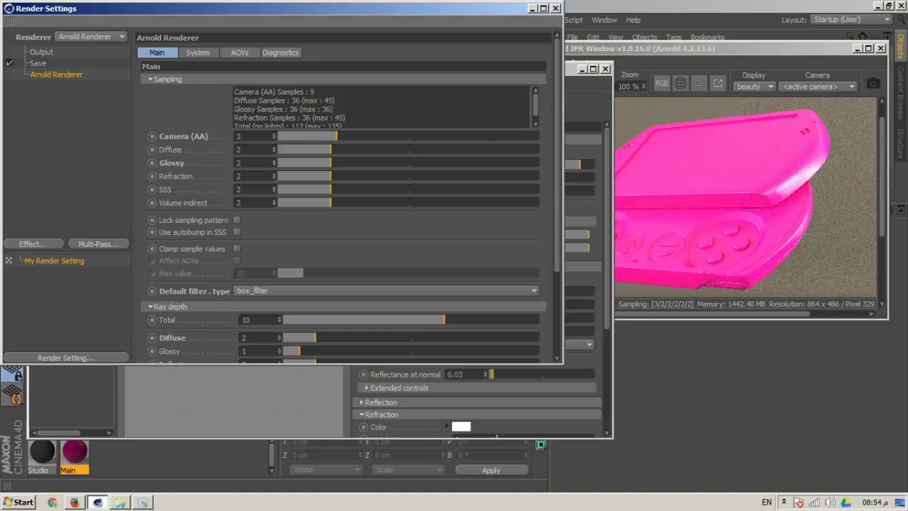
{"action": "left_click", "coordinate": [280, 349]}
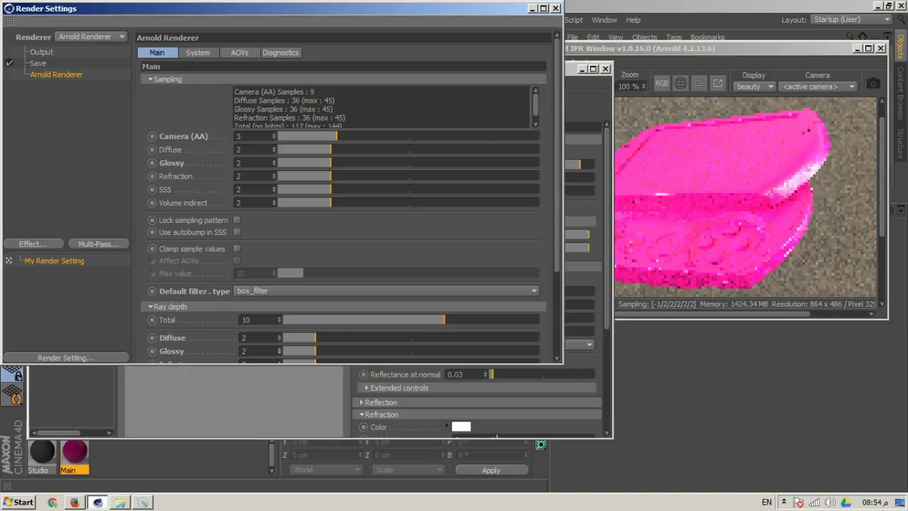
{"action": "left_click", "coordinate": [556, 8]}
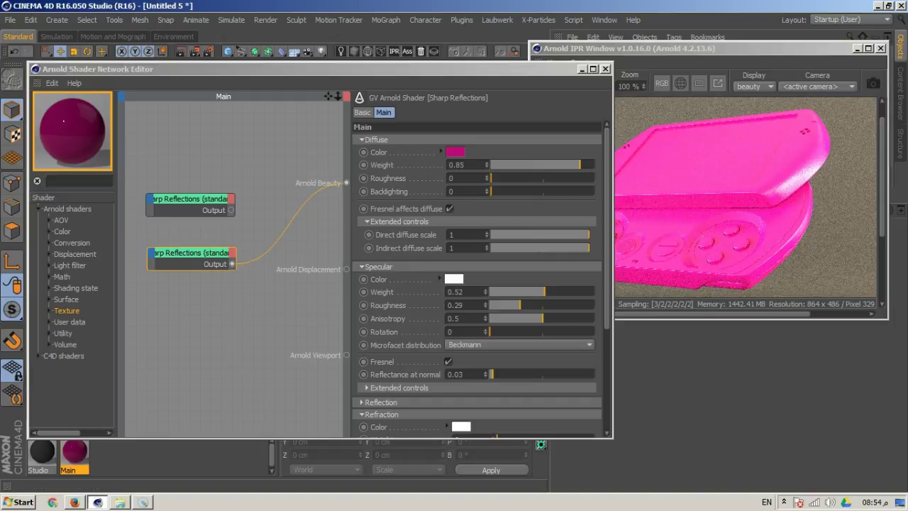
Step: Add a layer_color shader node above the two standard nodes and enlarge the editor to show all its layers
{"action": "left_click", "coordinate": [71, 181]}
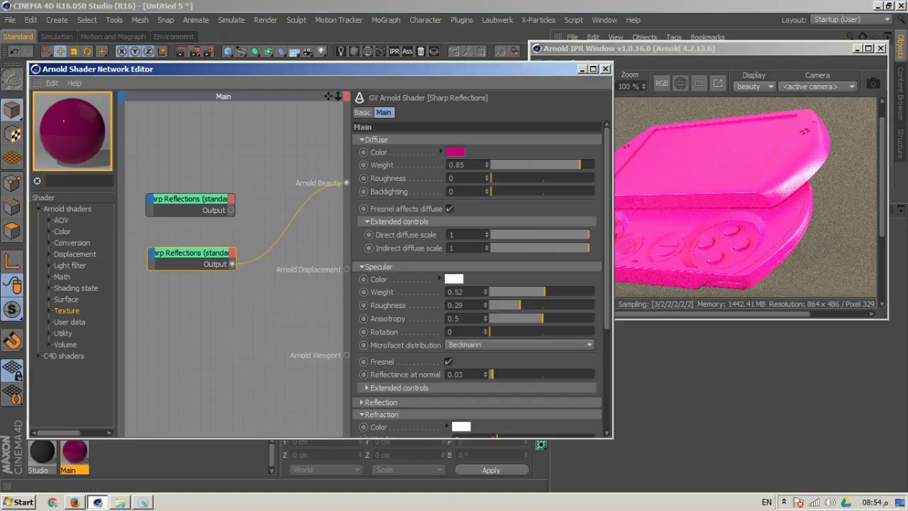
{"action": "type", "text": "laye"}
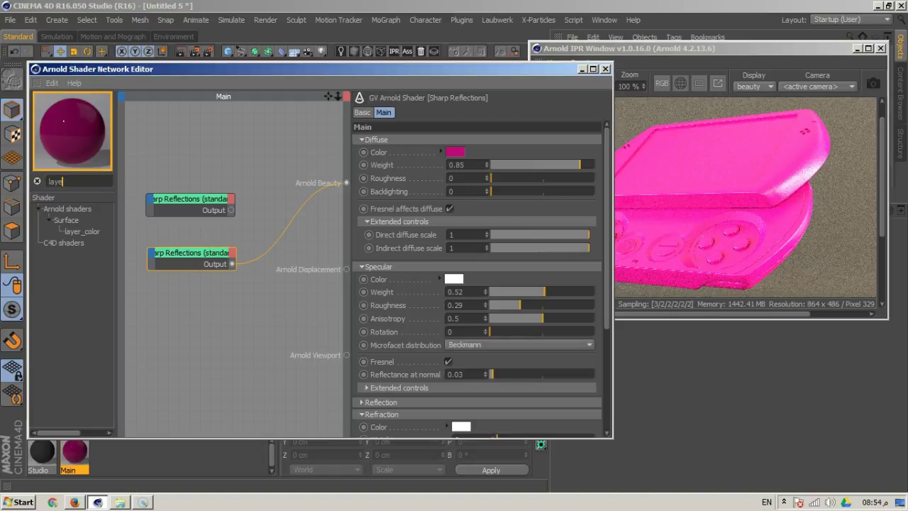
{"action": "left_click_drag", "start_coordinate": [82, 231], "coordinate": [215, 142]}
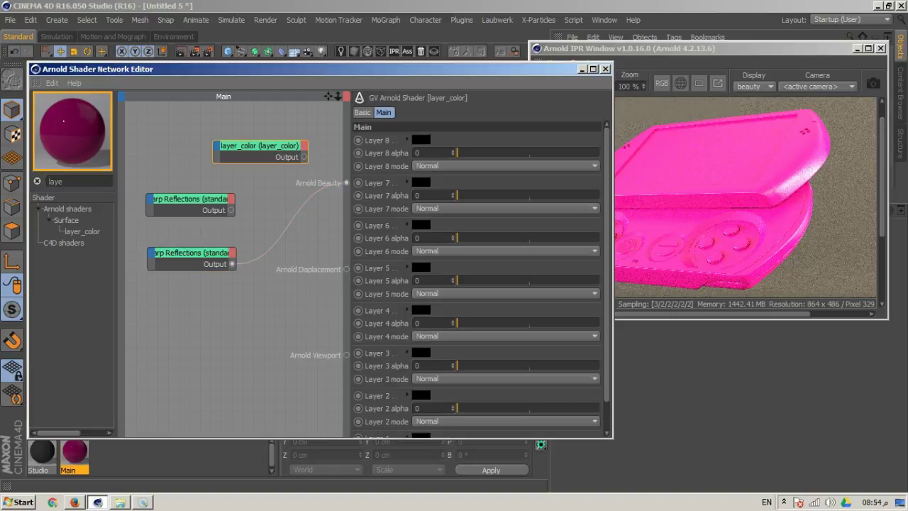
{"action": "left_click_drag", "start_coordinate": [613, 438], "coordinate": [653, 486]}
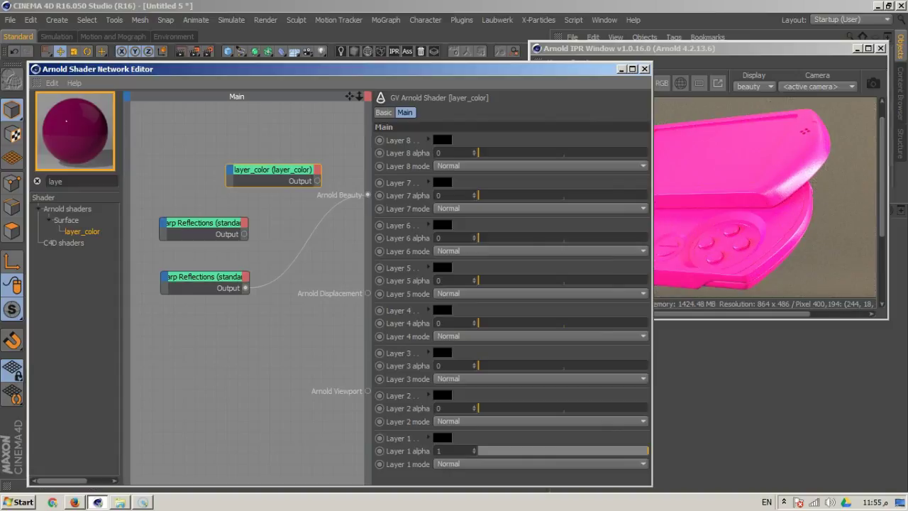
{"action": "left_click_drag", "start_coordinate": [273, 169], "coordinate": [273, 161]}
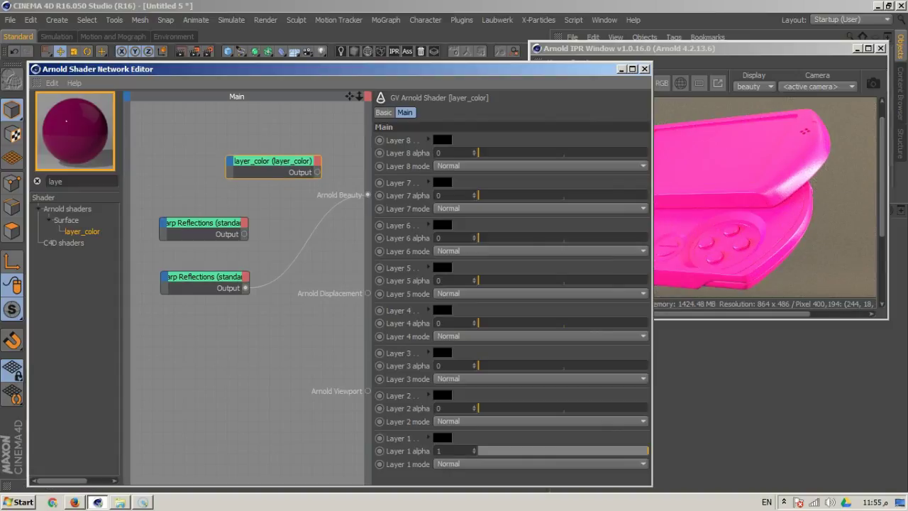
Step: Set the layer_color node's Layer 1 color to yellow and its Layer 2 color to orange
{"action": "left_click", "coordinate": [443, 438]}
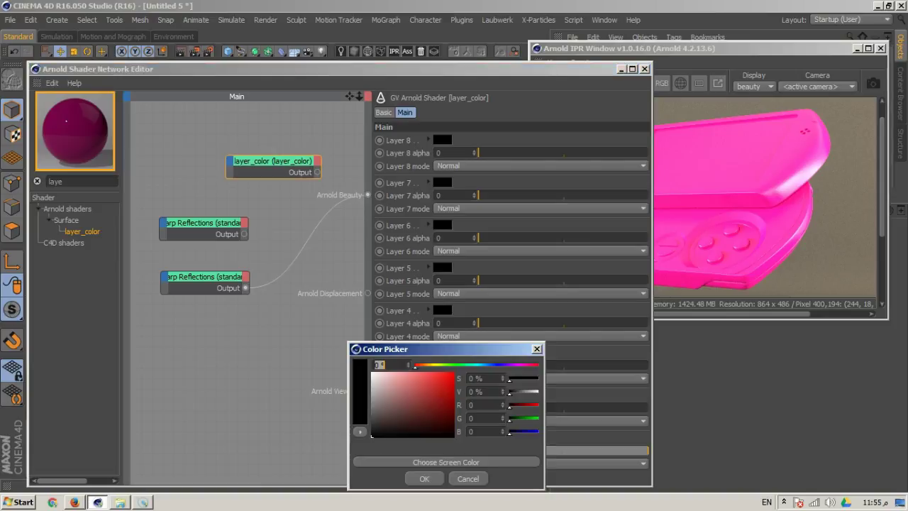
{"action": "left_click", "coordinate": [436, 365]}
{"action": "left_click", "coordinate": [454, 373]}
{"action": "left_click", "coordinate": [424, 479]}
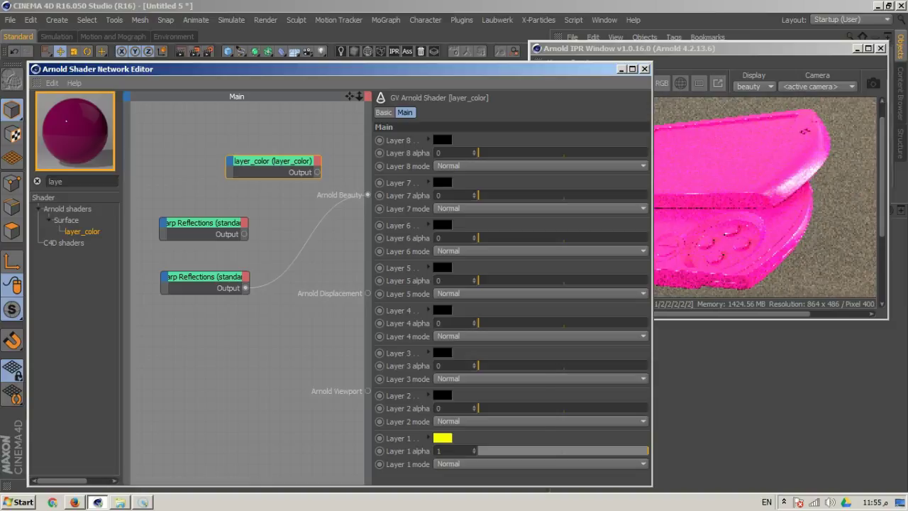
{"action": "left_click", "coordinate": [443, 395]}
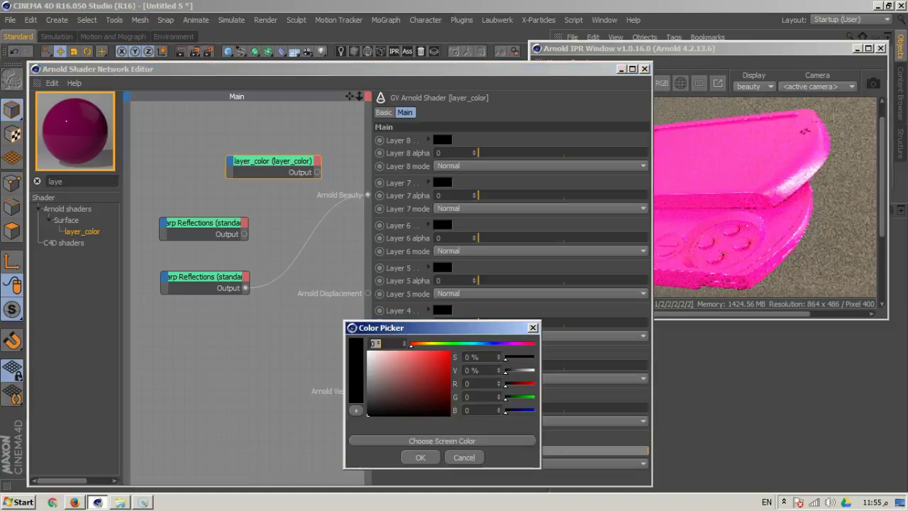
{"action": "left_click_drag", "start_coordinate": [417, 345], "coordinate": [451, 351]}
{"action": "key", "text": "Return"}
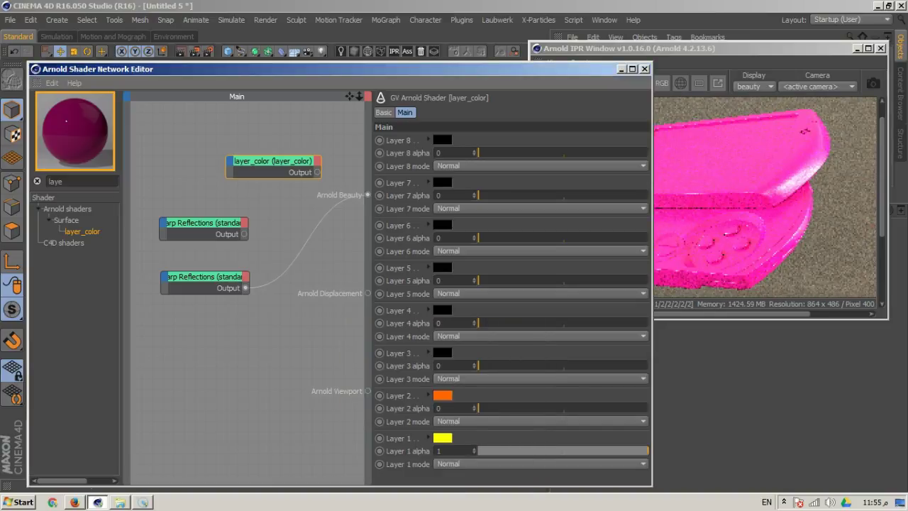
Step: Connect the layer_color node's output to Arnold Beauty and uncover more of the IPR render
{"action": "left_click_drag", "start_coordinate": [341, 62], "coordinate": [340, 59]}
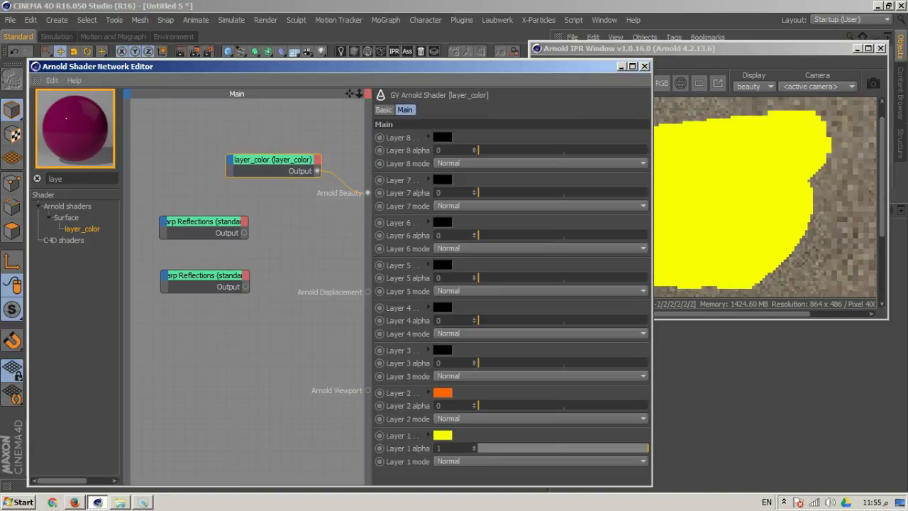
{"action": "left_click_drag", "start_coordinate": [341, 67], "coordinate": [304, 51]}
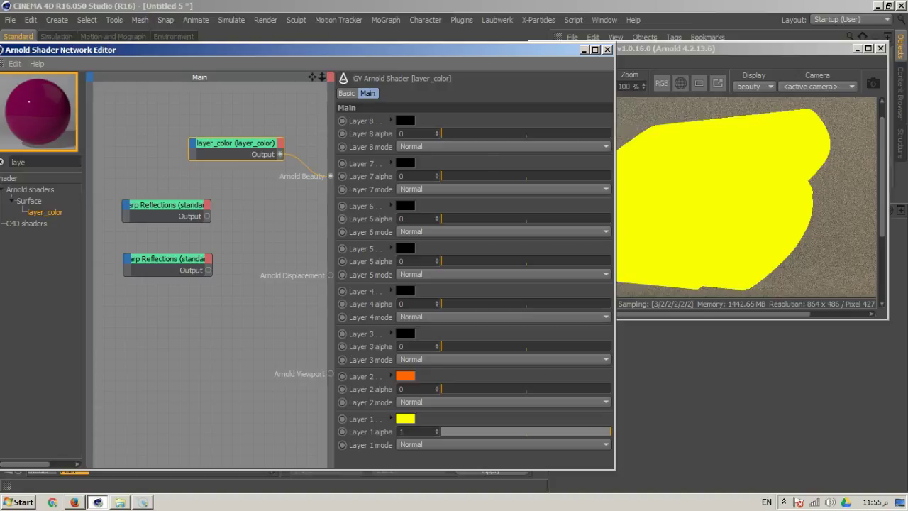
Step: Try a Layer 2 alpha of 0.28, look through its blend modes, and return the alpha to 0
{"action": "left_click_drag", "start_coordinate": [440, 389], "coordinate": [489, 389]}
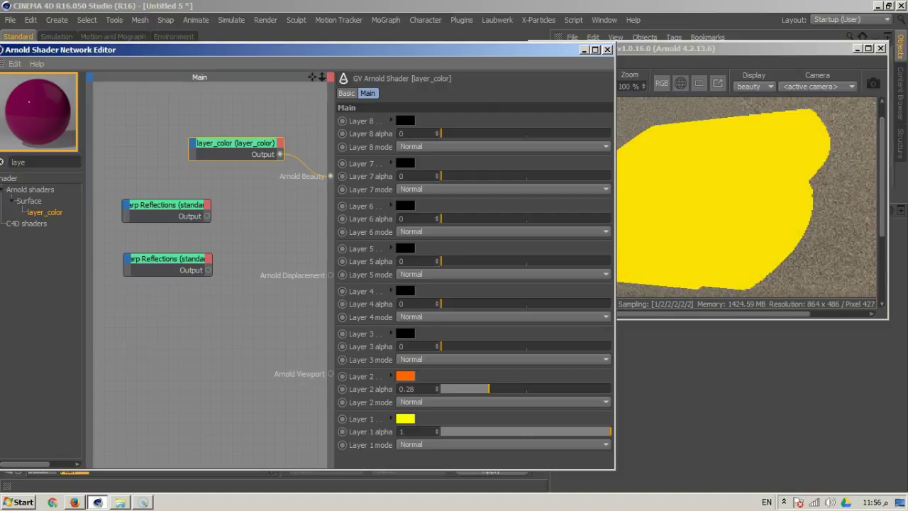
{"action": "left_click", "coordinate": [497, 402]}
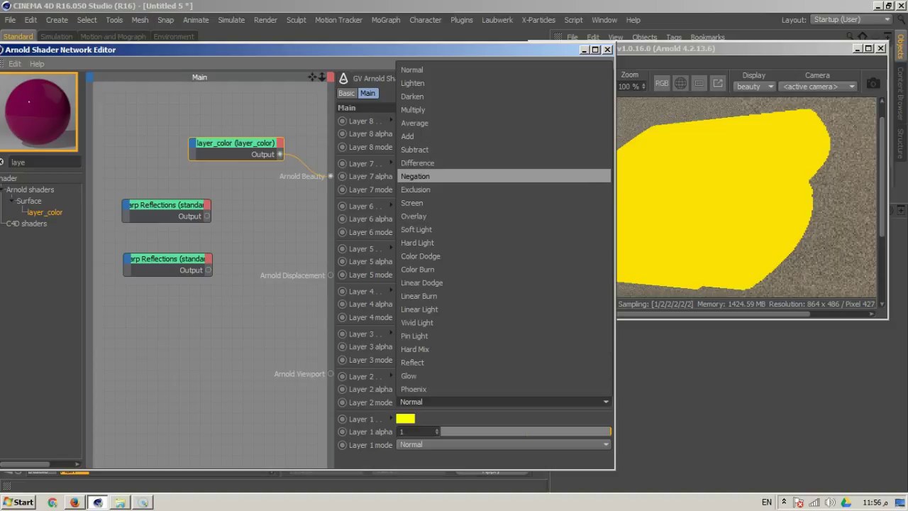
{"action": "key", "text": "Escape"}
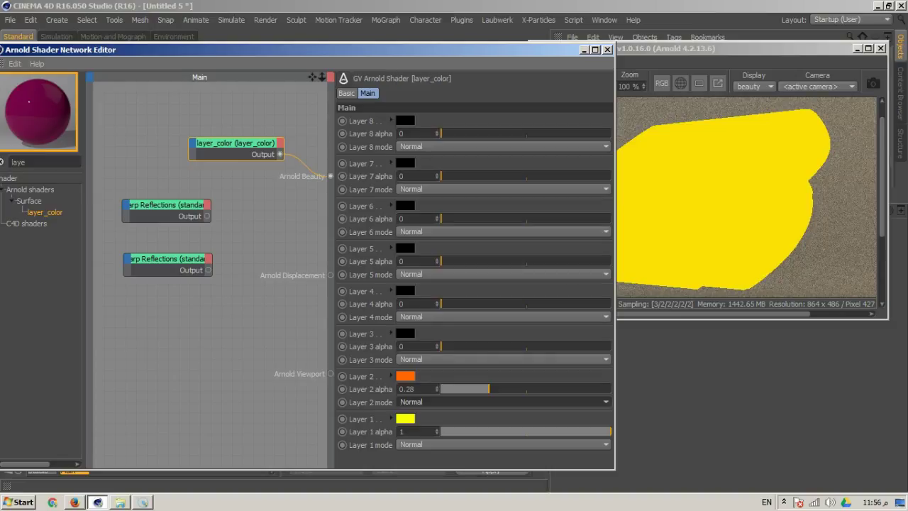
{"action": "left_click_drag", "start_coordinate": [488, 389], "coordinate": [441, 389]}
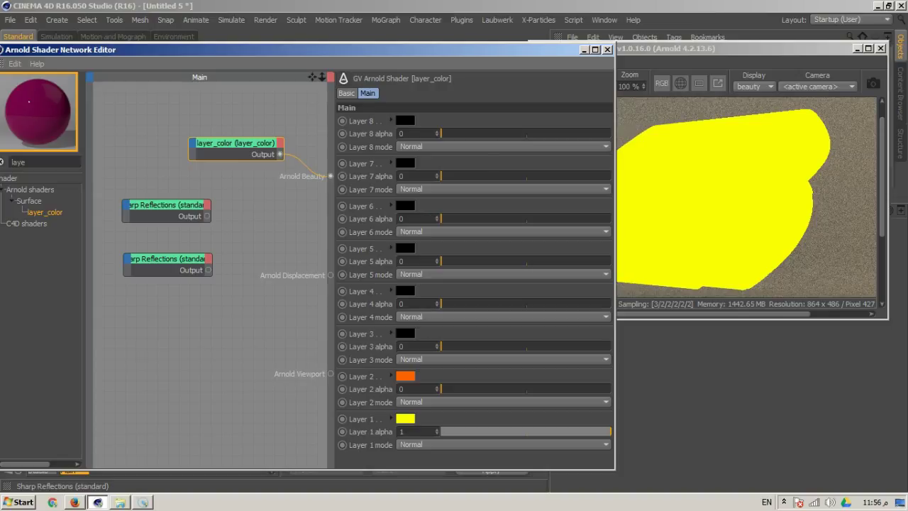
Step: Rearrange the network by spacing the two standard shader nodes away from the layer_color node
{"action": "left_click_drag", "start_coordinate": [166, 260], "coordinate": [148, 256]}
{"action": "left_click_drag", "start_coordinate": [167, 206], "coordinate": [145, 204]}
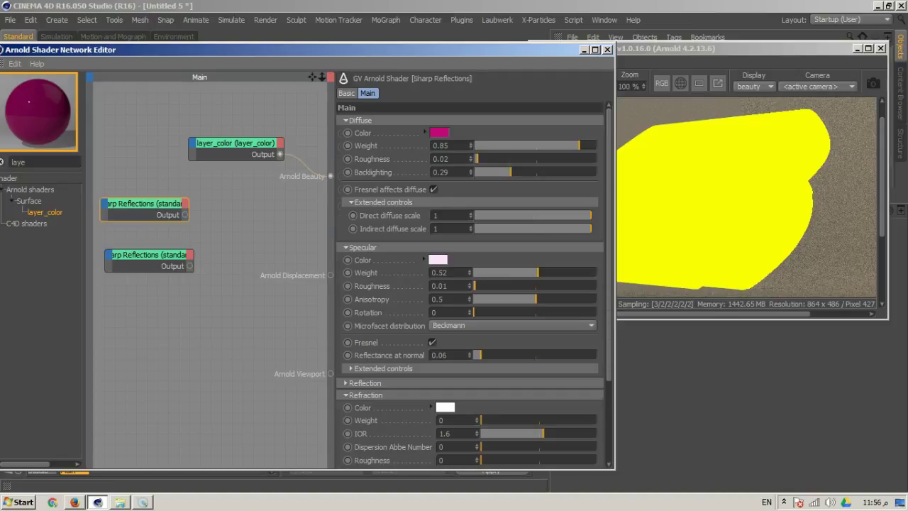
{"action": "left_click", "coordinate": [235, 144]}
{"action": "mouse_move", "coordinate": [235, 144]}
{"action": "left_mouse_down"}
{"action": "mouse_move", "coordinate": [244, 175]}
{"action": "mouse_move", "coordinate": [267, 142]}
{"action": "mouse_move", "coordinate": [249, 140]}
{"action": "left_mouse_up"}
{"action": "left_click", "coordinate": [254, 144]}
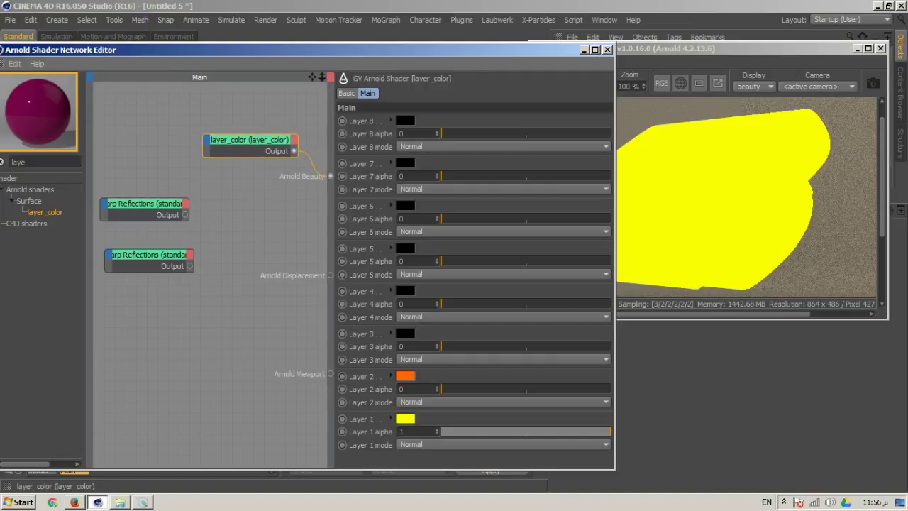
{"action": "left_click_drag", "start_coordinate": [149, 255], "coordinate": [142, 254]}
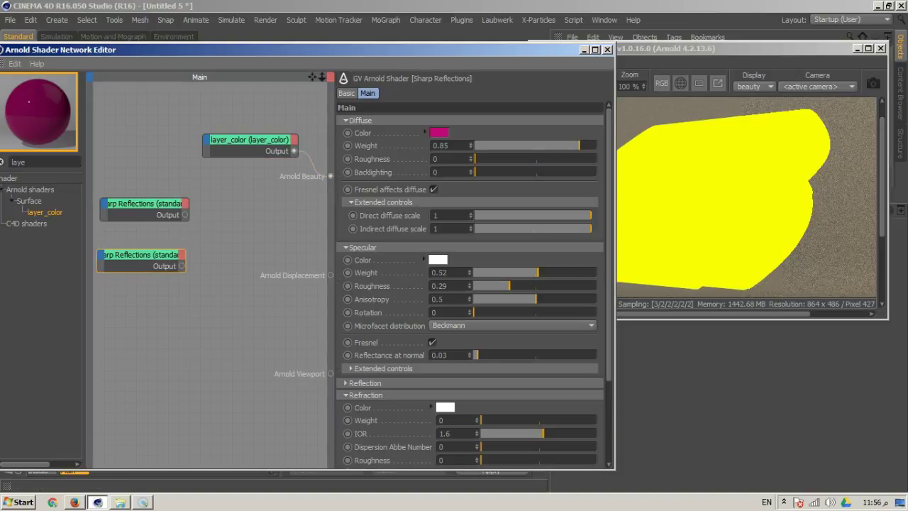
Step: Slightly increase the duplicate node's specular roughness, rename it Rough Reflections, and reposition the layer_color node
{"action": "left_click", "coordinate": [346, 93]}
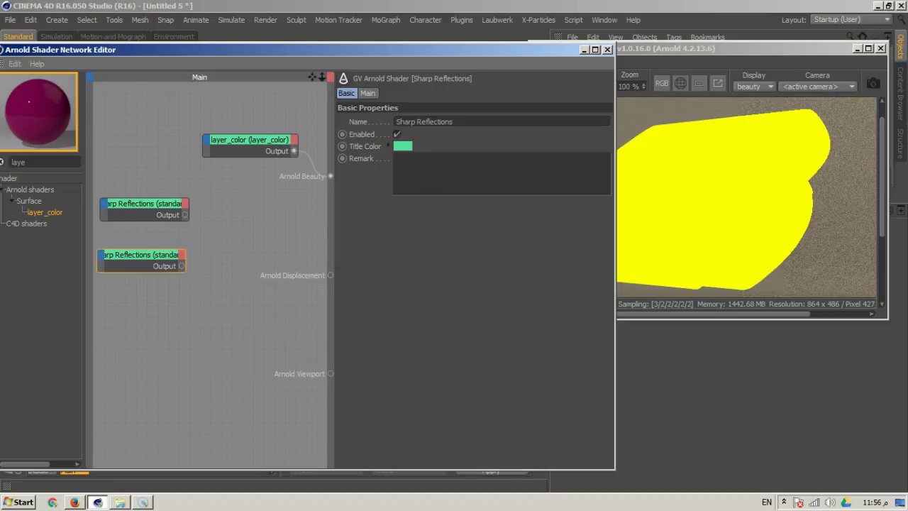
{"action": "left_click", "coordinate": [368, 93]}
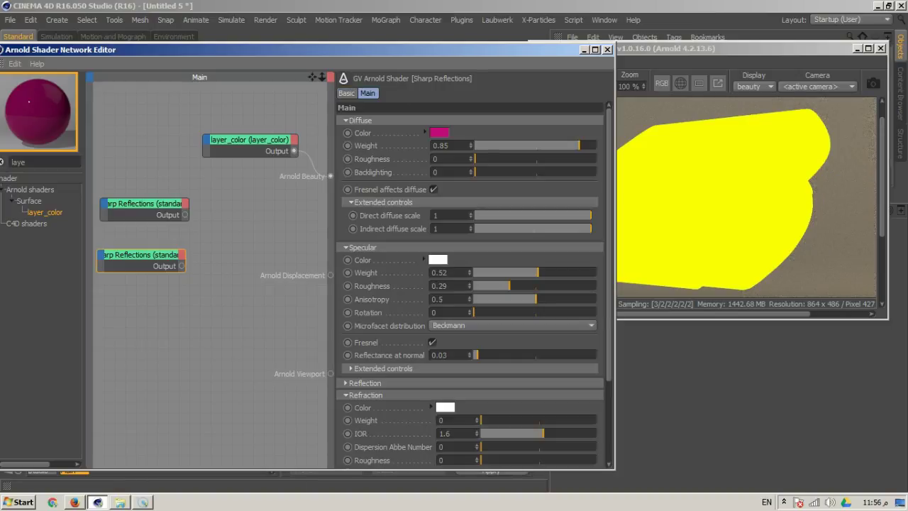
{"action": "left_click_drag", "start_coordinate": [509, 286], "coordinate": [517, 286]}
{"action": "left_click", "coordinate": [346, 93]}
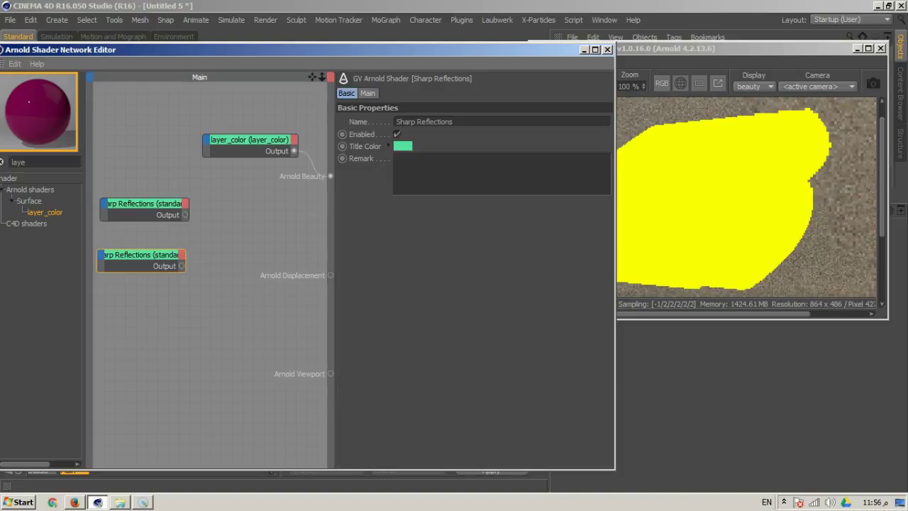
{"action": "left_click_drag", "start_coordinate": [416, 121], "coordinate": [396, 121]}
{"action": "type", "text": "Rogh"}
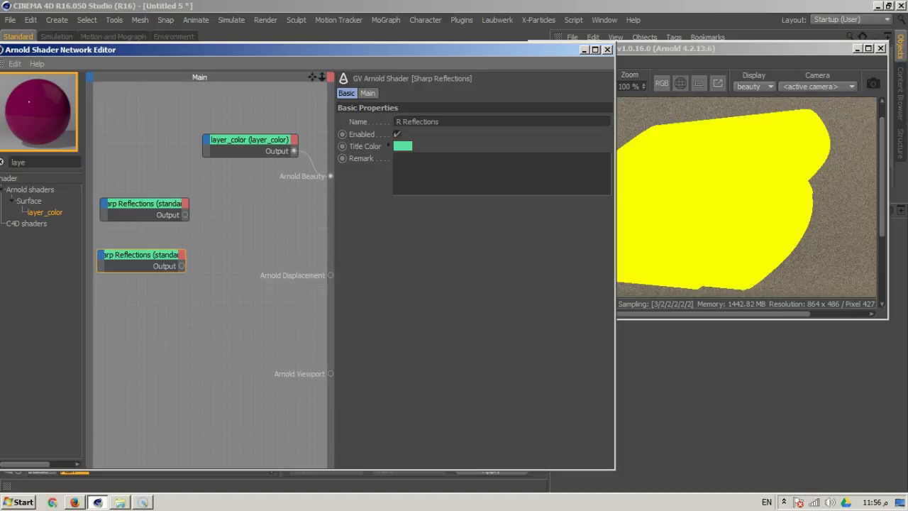
{"action": "key", "text": "BackSpace"}
{"action": "key", "text": "BackSpace"}
{"action": "type", "text": "ugh"}
{"action": "mouse_move", "coordinate": [249, 140]}
{"action": "left_mouse_down"}
{"action": "mouse_move", "coordinate": [242, 176]}
{"action": "mouse_move", "coordinate": [234, 135]}
{"action": "left_mouse_up"}
{"action": "left_click", "coordinate": [234, 188]}
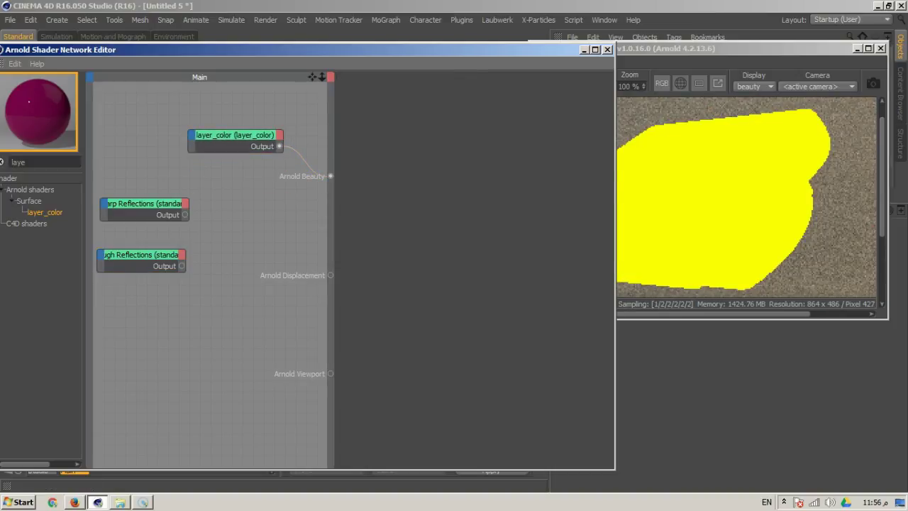
Step: Find the utility shader, add it between the two reflection nodes, and connect its output to Arnold Beauty
{"action": "left_click_drag", "start_coordinate": [235, 50], "coordinate": [260, 53]}
{"action": "double_click", "coordinate": [44, 164]}
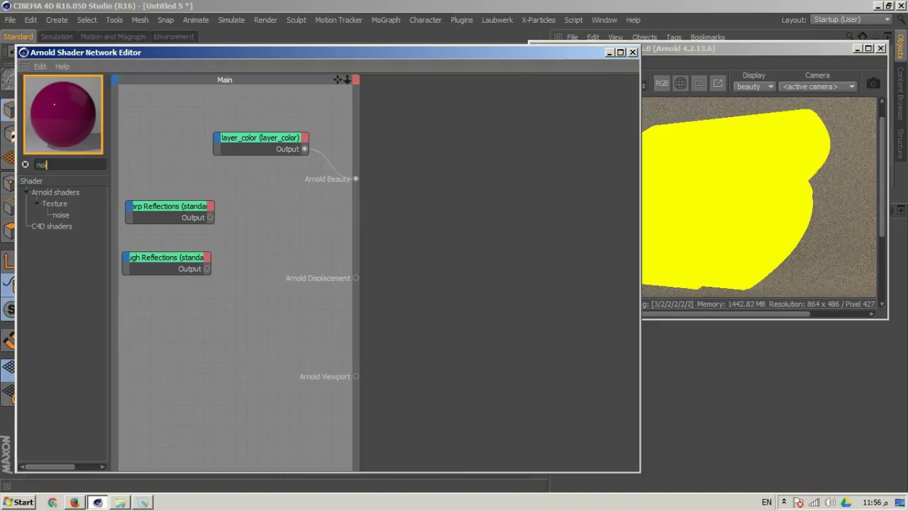
{"action": "key", "text": "BackSpace"}
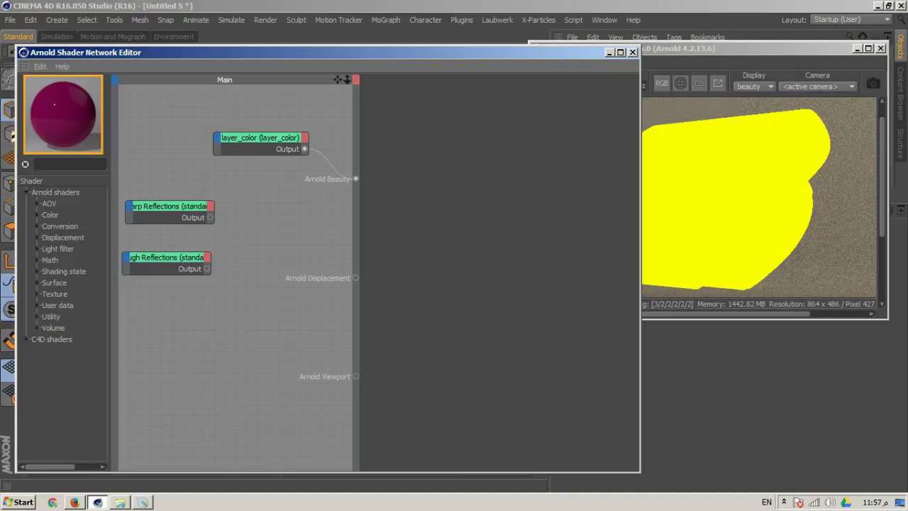
{"action": "type", "text": "ut"}
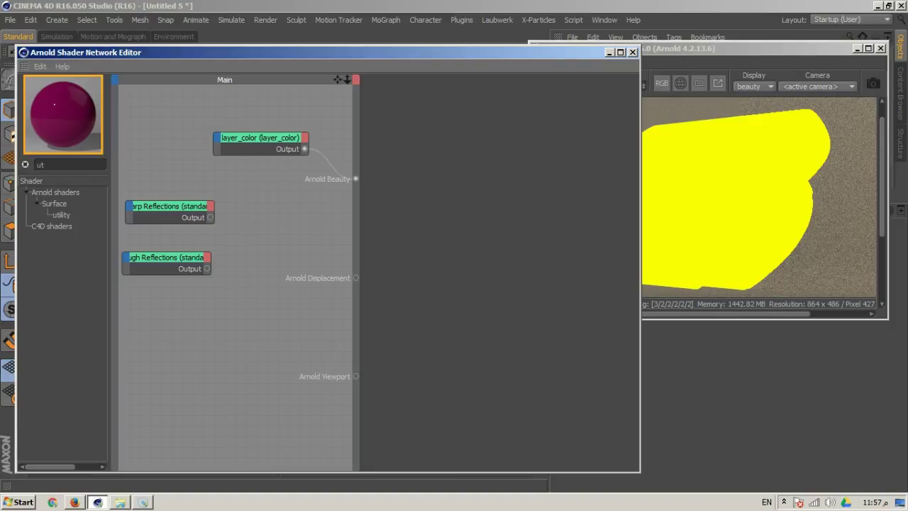
{"action": "left_click_drag", "start_coordinate": [61, 215], "coordinate": [231, 232]}
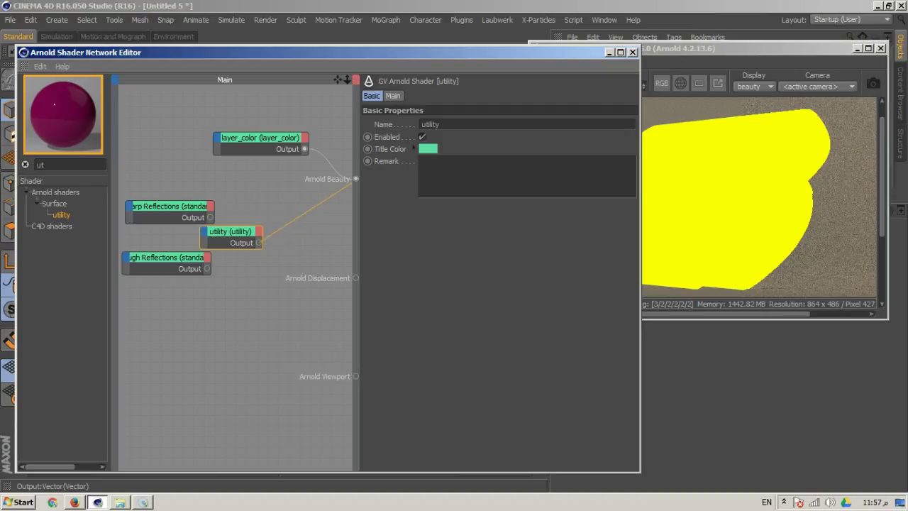
{"action": "left_click_drag", "start_coordinate": [258, 242], "coordinate": [355, 179]}
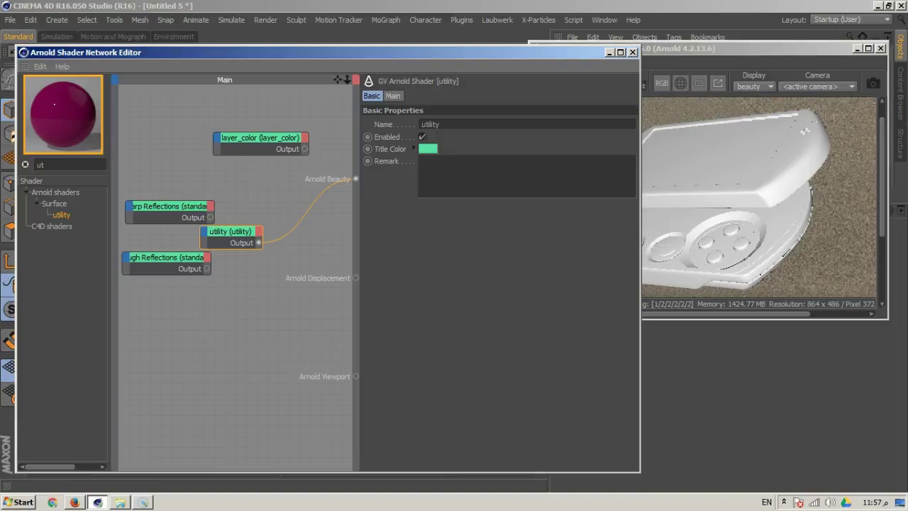
Step: Place the utility shader's main parameters beside the IPR render, set its shade mode to ambocc, and raise the AO distance to about 87.11
{"action": "left_click", "coordinate": [393, 96]}
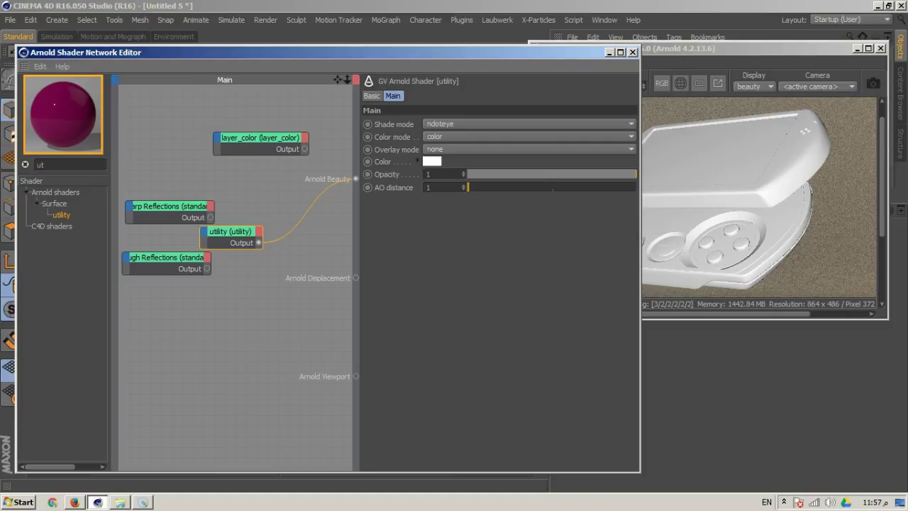
{"action": "left_click_drag", "start_coordinate": [355, 52], "coordinate": [233, 49]}
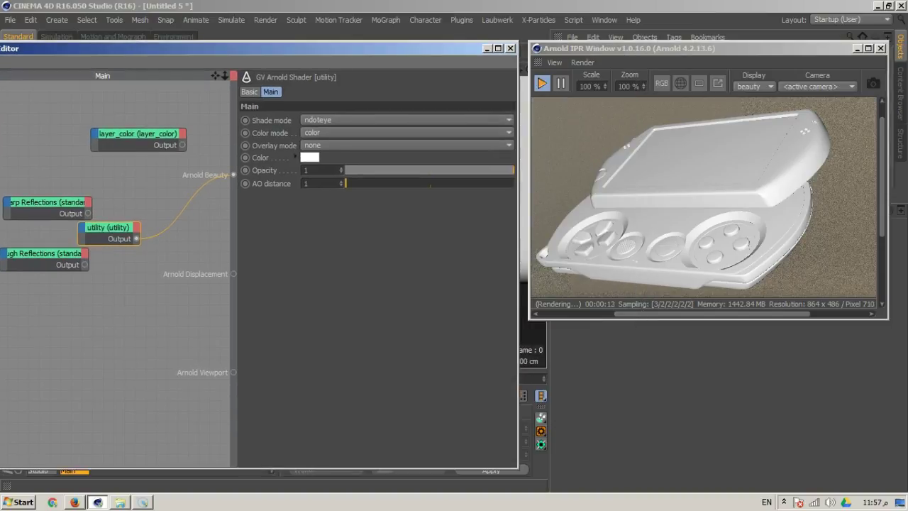
{"action": "left_click_drag", "start_coordinate": [346, 184], "coordinate": [415, 183]}
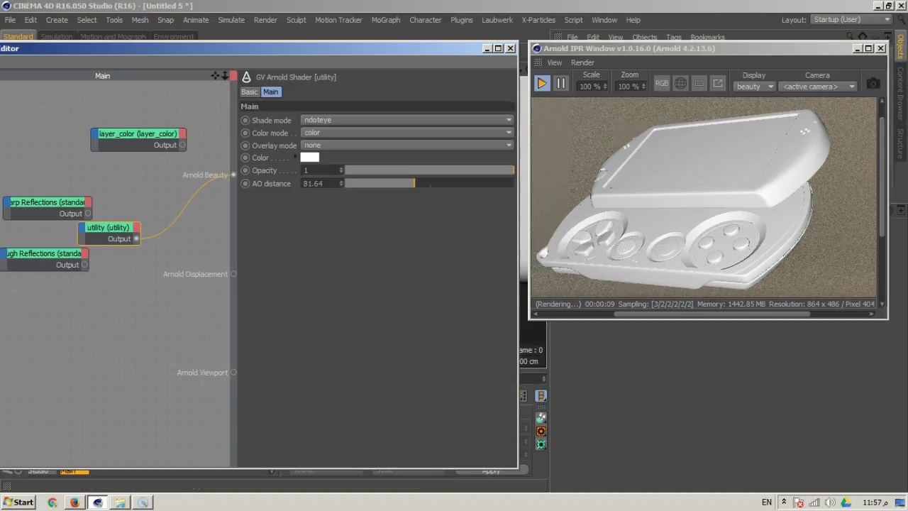
{"action": "left_click", "coordinate": [407, 133]}
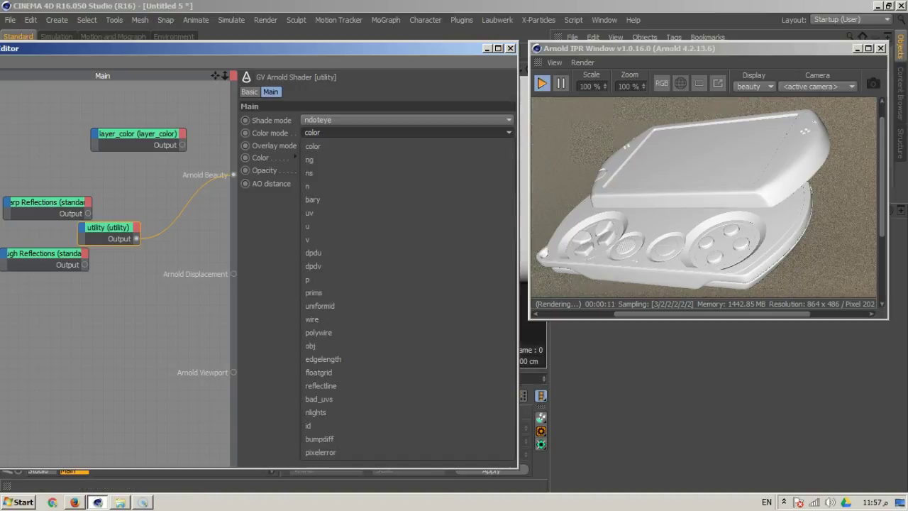
{"action": "left_click", "coordinate": [408, 120]}
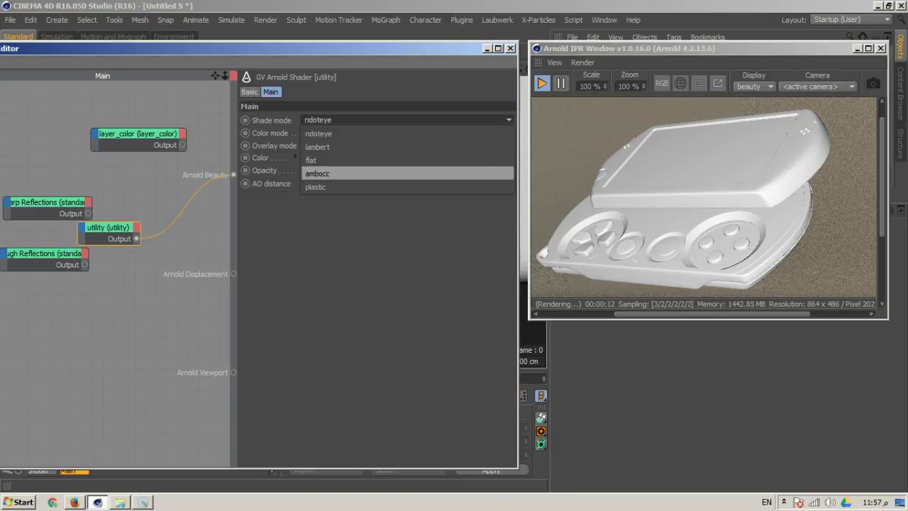
{"action": "left_click", "coordinate": [317, 173]}
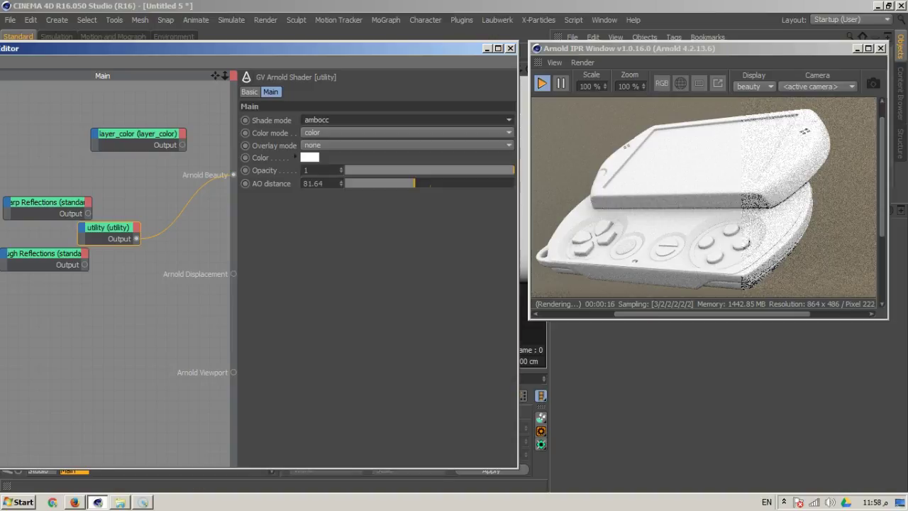
{"action": "mouse_move", "coordinate": [415, 183]}
{"action": "left_mouse_down"}
{"action": "mouse_move", "coordinate": [373, 183]}
{"action": "mouse_move", "coordinate": [449, 183]}
{"action": "mouse_move", "coordinate": [377, 183]}
{"action": "mouse_move", "coordinate": [419, 183]}
{"action": "left_mouse_up"}
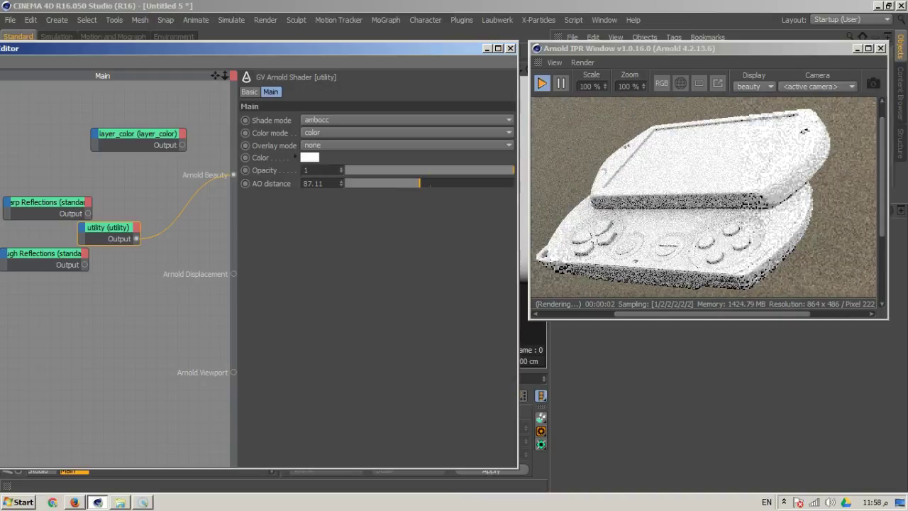
Step: Look at the utility shader's overlay mode, try its color mode as obj, and return it to color
{"action": "left_click", "coordinate": [408, 145]}
{"action": "left_click", "coordinate": [314, 159]}
{"action": "left_click", "coordinate": [270, 133]}
{"action": "left_click", "coordinate": [408, 132]}
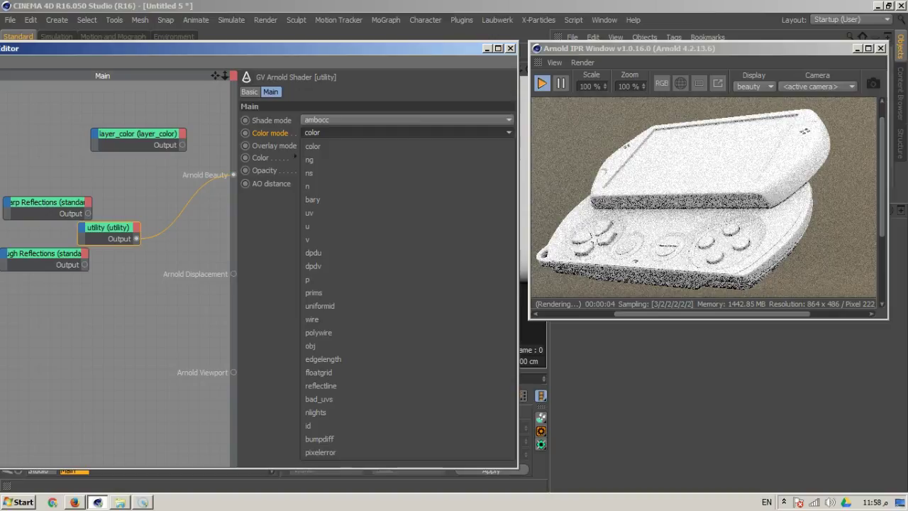
{"action": "left_click", "coordinate": [312, 346]}
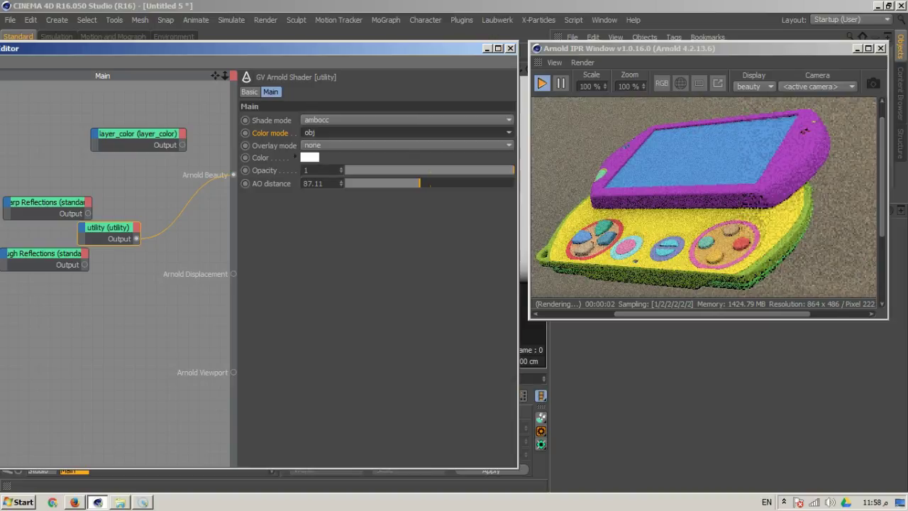
{"action": "left_click", "coordinate": [404, 133]}
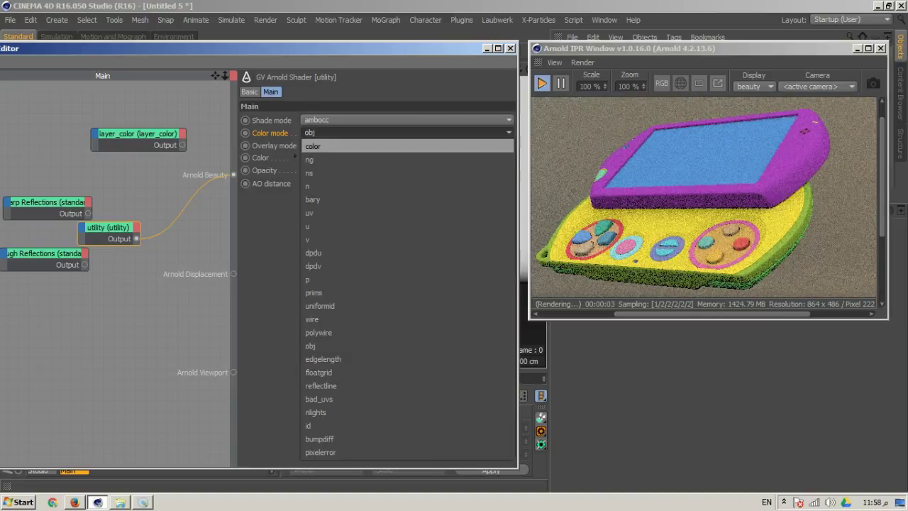
{"action": "left_click", "coordinate": [313, 147]}
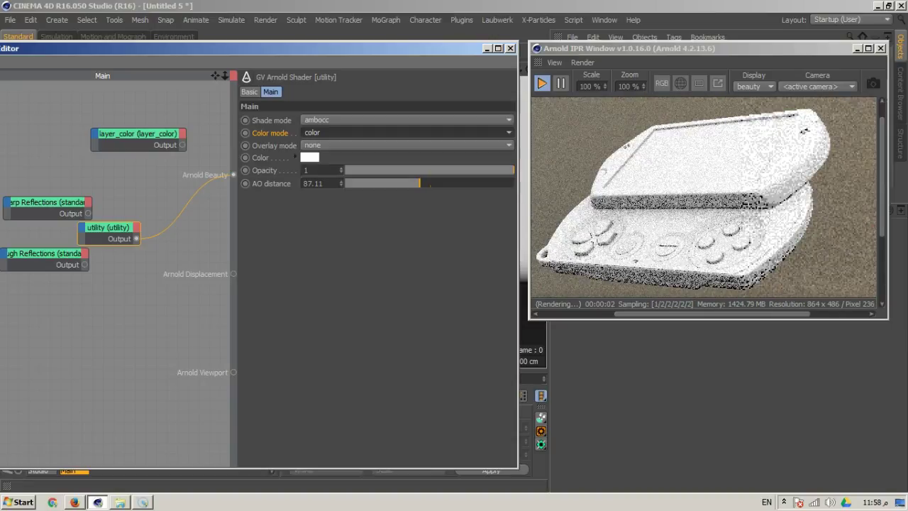
Step: Set the utility shader's shade mode back to ndoteye
{"action": "left_click", "coordinate": [404, 120]}
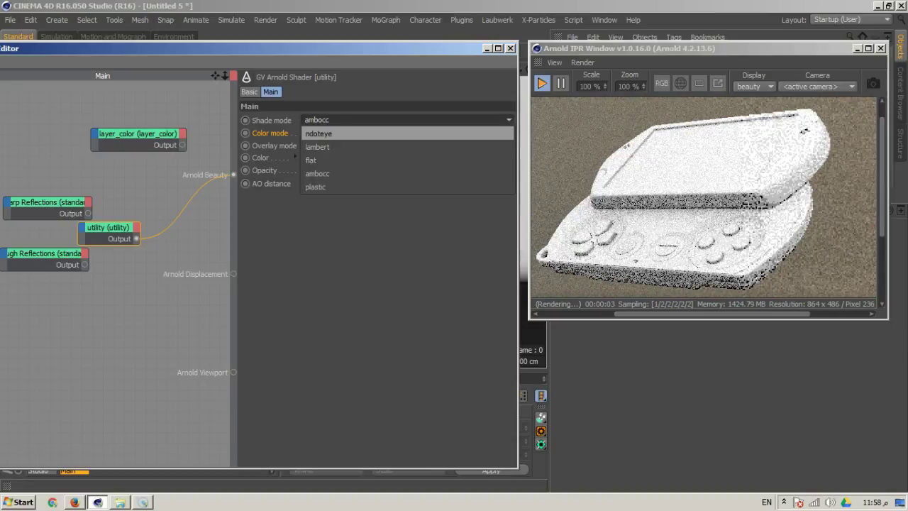
{"action": "left_click", "coordinate": [319, 133]}
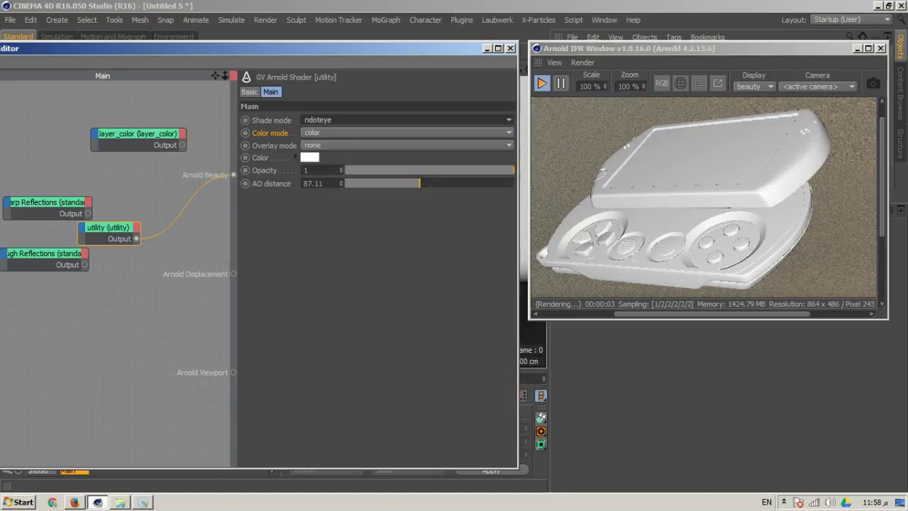
Step: Widen the network editor and rearrange the nodes, grouping both reflection shaders beside layer_color with the utility node below them
{"action": "left_click_drag", "start_coordinate": [319, 48], "coordinate": [398, 41]}
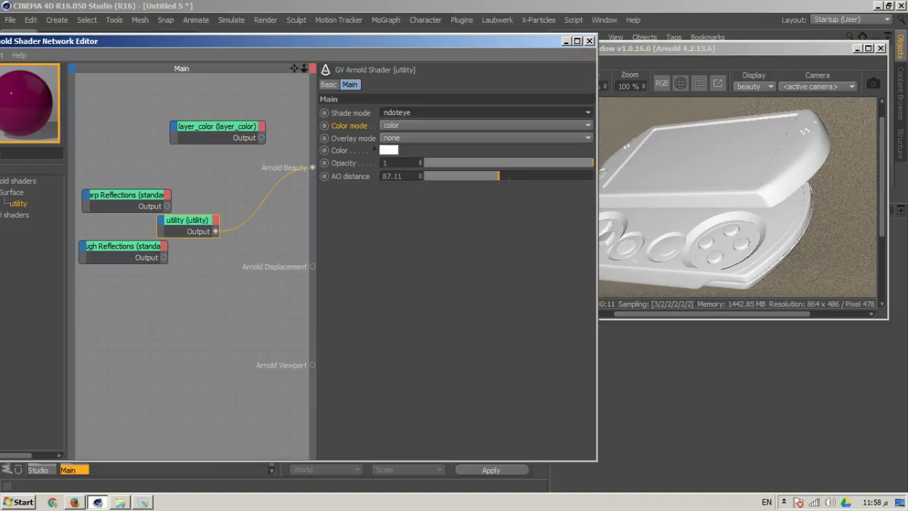
{"action": "left_click_drag", "start_coordinate": [598, 249], "coordinate": [772, 248]}
{"action": "left_click_drag", "start_coordinate": [186, 194], "coordinate": [172, 121]}
{"action": "left_click_drag", "start_coordinate": [184, 247], "coordinate": [163, 158]}
{"action": "left_click_drag", "start_coordinate": [247, 221], "coordinate": [228, 216]}
{"action": "left_click_drag", "start_coordinate": [266, 42], "coordinate": [345, 47]}
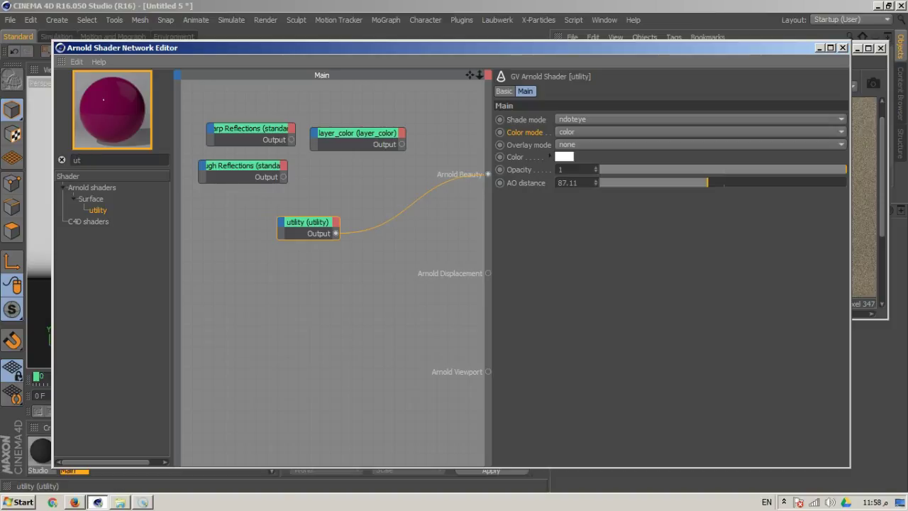
{"action": "left_click_drag", "start_coordinate": [307, 222], "coordinate": [268, 223]}
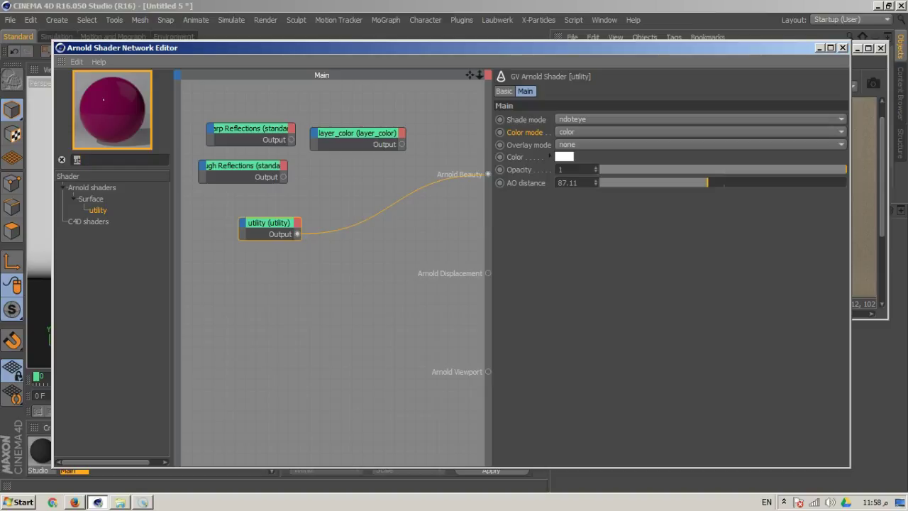
Step: Search the shaders for "flo" and insert a ramp_float node after the utility node, feeding the utility output into its Main input
{"action": "key", "text": "BackSpace"}
{"action": "key", "text": "BackSpace"}
{"action": "type", "text": "flo"}
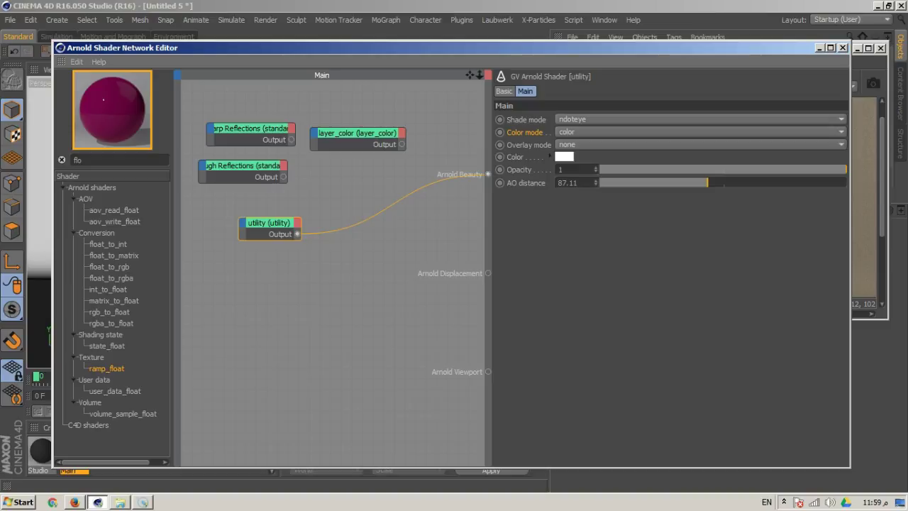
{"action": "left_click_drag", "start_coordinate": [107, 368], "coordinate": [274, 219]}
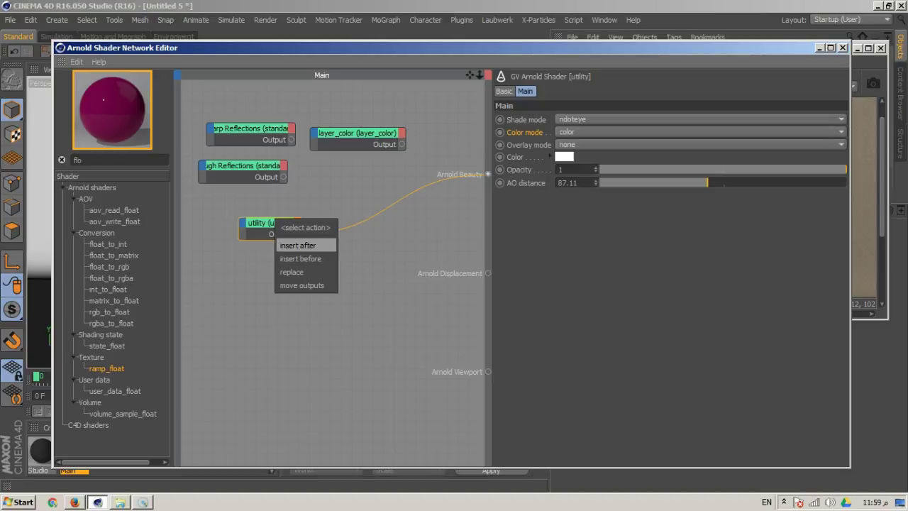
{"action": "left_click", "coordinate": [298, 245]}
{"action": "mouse_move", "coordinate": [325, 270]}
{"action": "left_click", "coordinate": [446, 271]}
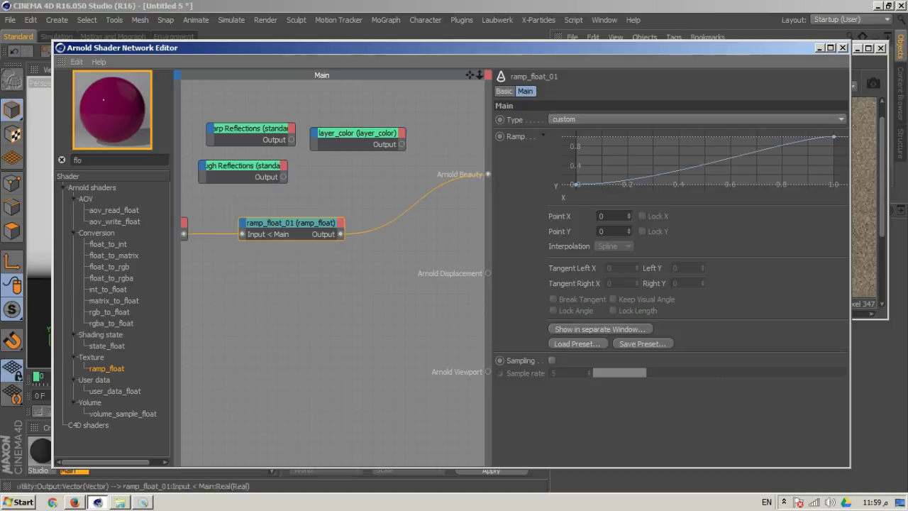
Step: Space out the utility and ramp_float nodes, with the utility node below and before the ramp
{"action": "middle_click_drag", "start_coordinate": [284, 298], "coordinate": [329, 299]}
{"action": "left_click_drag", "start_coordinate": [206, 224], "coordinate": [236, 271]}
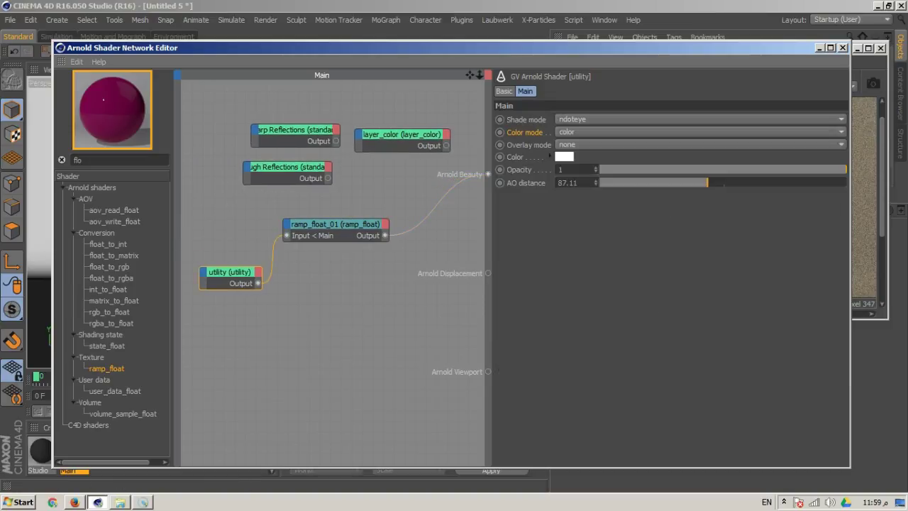
{"action": "left_click_drag", "start_coordinate": [334, 225], "coordinate": [324, 235]}
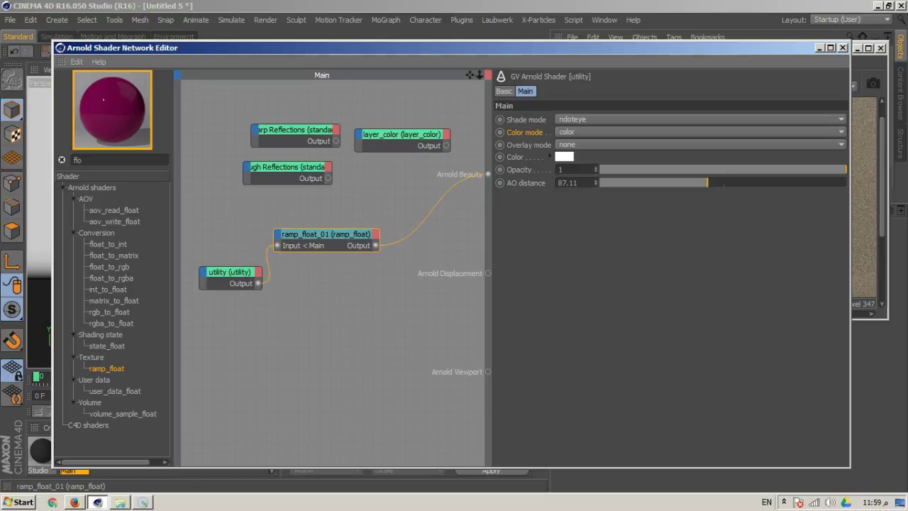
Step: Open the ramp_float curve in a separate, enlarged spline window beside the IPR render
{"action": "left_click_drag", "start_coordinate": [425, 48], "coordinate": [132, 31]}
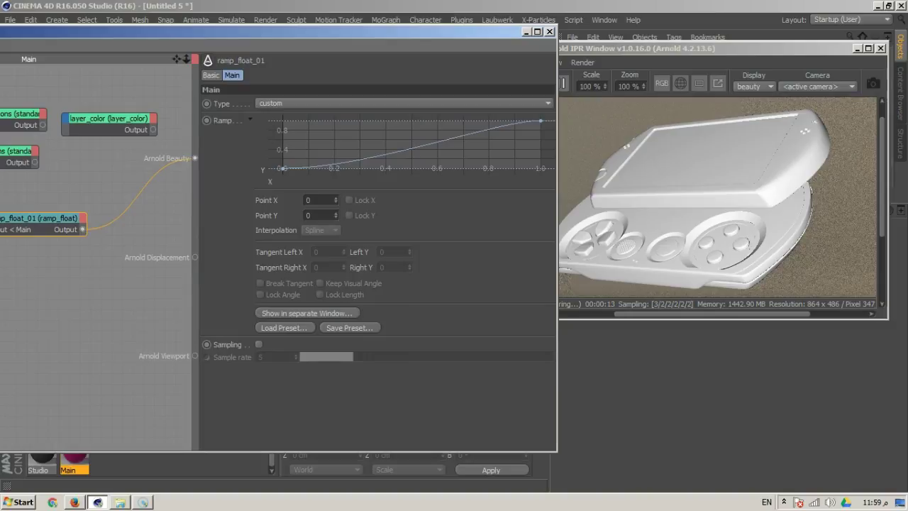
{"action": "left_click", "coordinate": [307, 313]}
{"action": "left_click_drag", "start_coordinate": [554, 103], "coordinate": [142, 36]}
{"action": "left_click_drag", "start_coordinate": [460, 366], "coordinate": [552, 455]}
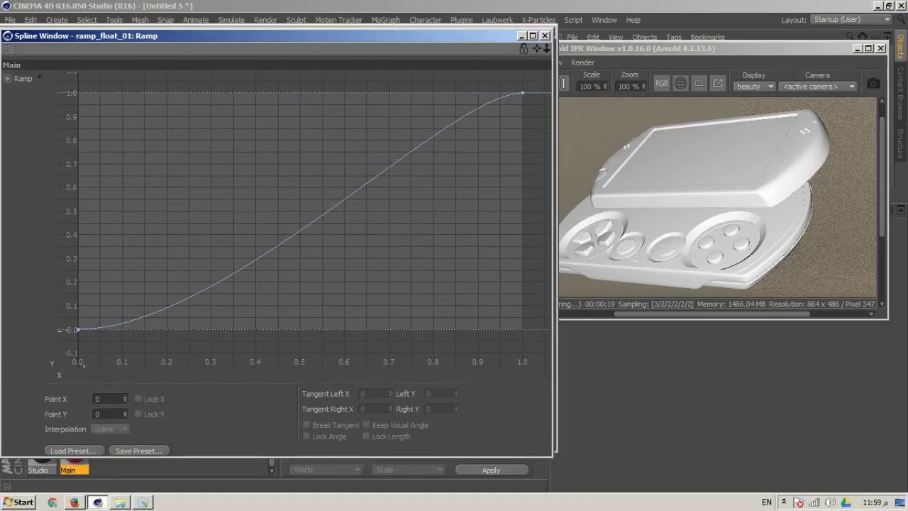
Step: Try a late-rising ramp curve with start Y at about 0.127, end Y at about 0.848, and a long start tangent
{"action": "mouse_move", "coordinate": [78, 330]}
{"action": "left_mouse_down"}
{"action": "mouse_move", "coordinate": [78, 220]}
{"action": "mouse_move", "coordinate": [77, 326]}
{"action": "left_mouse_up"}
{"action": "left_click_drag", "start_coordinate": [523, 93], "coordinate": [523, 129]}
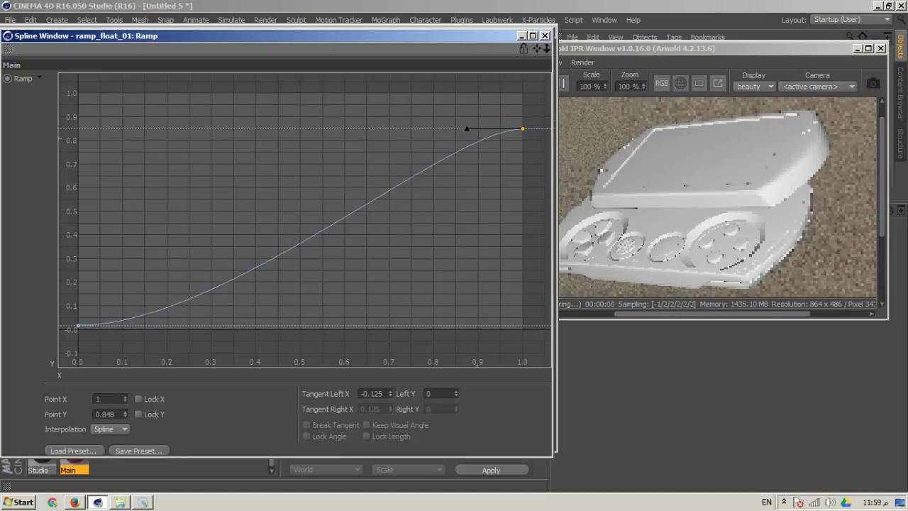
{"action": "left_click_drag", "start_coordinate": [465, 129], "coordinate": [484, 226]}
{"action": "left_click_drag", "start_coordinate": [77, 326], "coordinate": [78, 300]}
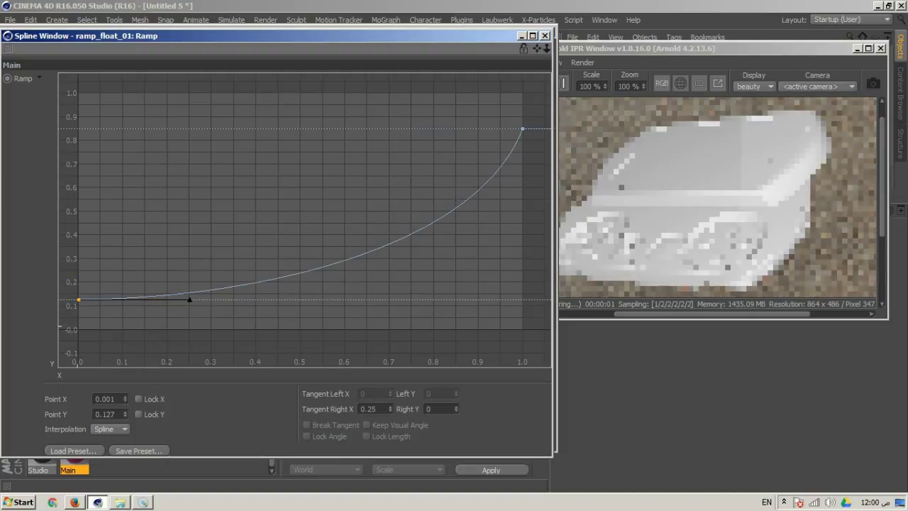
{"action": "left_click_drag", "start_coordinate": [190, 299], "coordinate": [364, 300]}
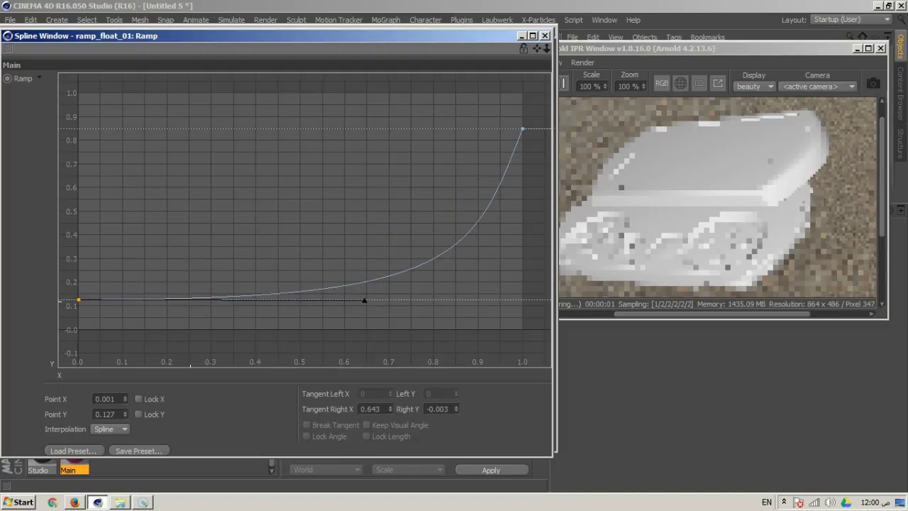
Step: Try a ramp curve with end Y at about 0.727, shorter tangents at both ends, and start Y at 0
{"action": "left_click", "coordinate": [523, 128]}
{"action": "left_click_drag", "start_coordinate": [524, 127], "coordinate": [522, 157]}
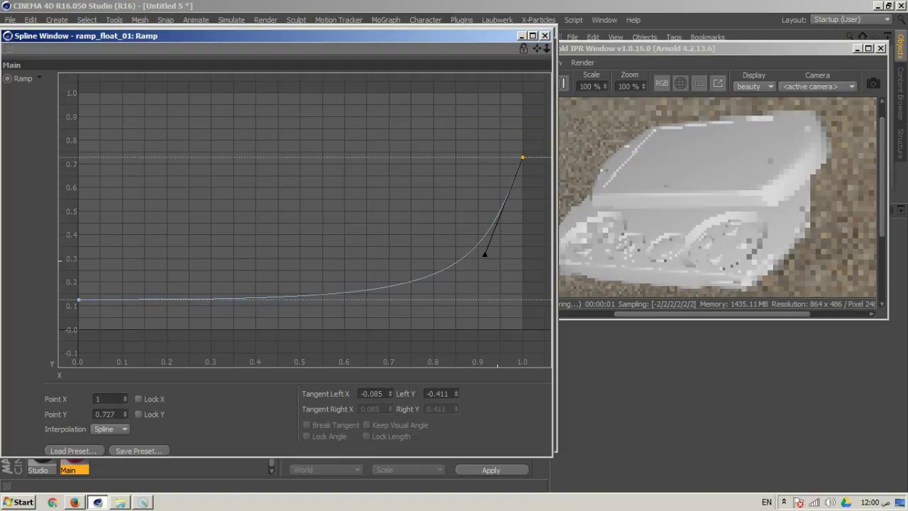
{"action": "left_click_drag", "start_coordinate": [484, 254], "coordinate": [502, 229]}
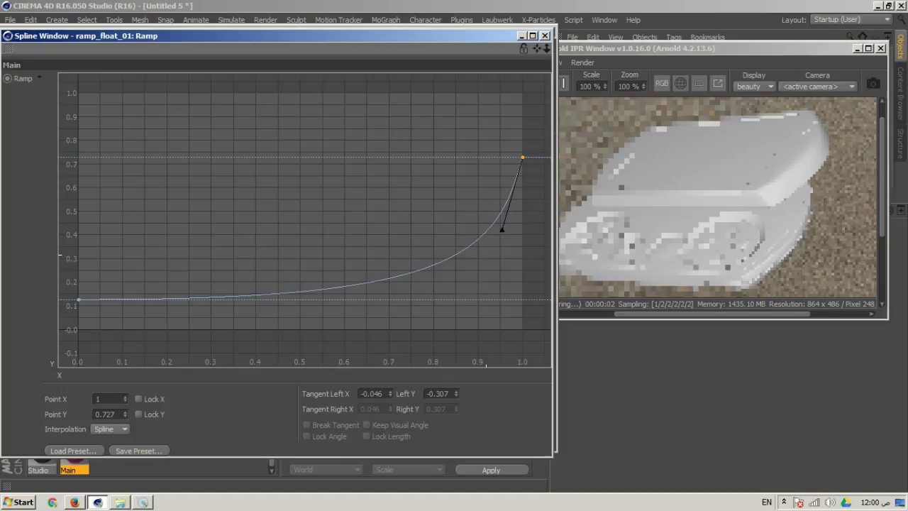
{"action": "left_click_drag", "start_coordinate": [78, 299], "coordinate": [79, 268]}
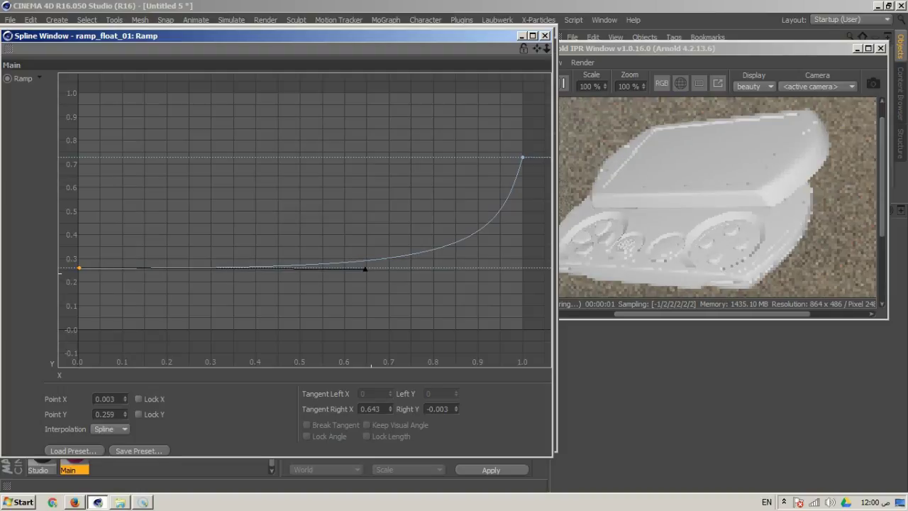
{"action": "left_click_drag", "start_coordinate": [365, 269], "coordinate": [194, 267]}
{"action": "left_click_drag", "start_coordinate": [78, 267], "coordinate": [78, 329]}
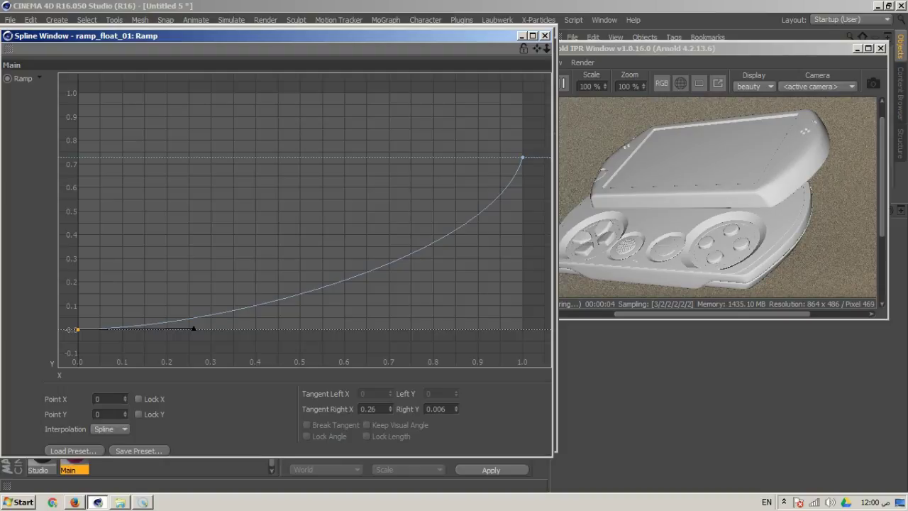
Step: Reshape the ramp with start Y about 0.158, end Y about 0.727 and a steep end tangent, and close the spline window to show the network
{"action": "left_click_drag", "start_coordinate": [523, 156], "coordinate": [523, 205]}
{"action": "mouse_move", "coordinate": [501, 277]}
{"action": "left_mouse_down"}
{"action": "mouse_move", "coordinate": [521, 287]}
{"action": "mouse_move", "coordinate": [457, 262]}
{"action": "mouse_move", "coordinate": [392, 210]}
{"action": "mouse_move", "coordinate": [512, 268]}
{"action": "mouse_move", "coordinate": [513, 287]}
{"action": "left_mouse_up"}
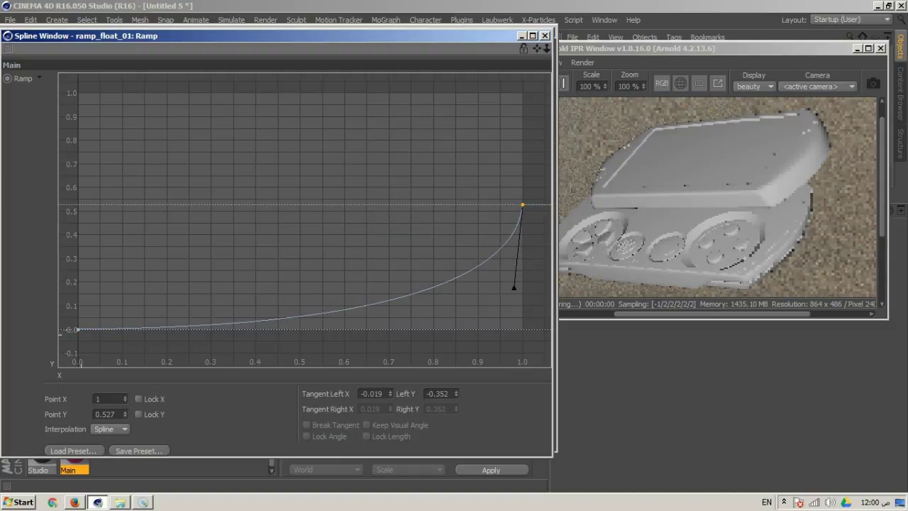
{"action": "left_click_drag", "start_coordinate": [78, 330], "coordinate": [78, 292]}
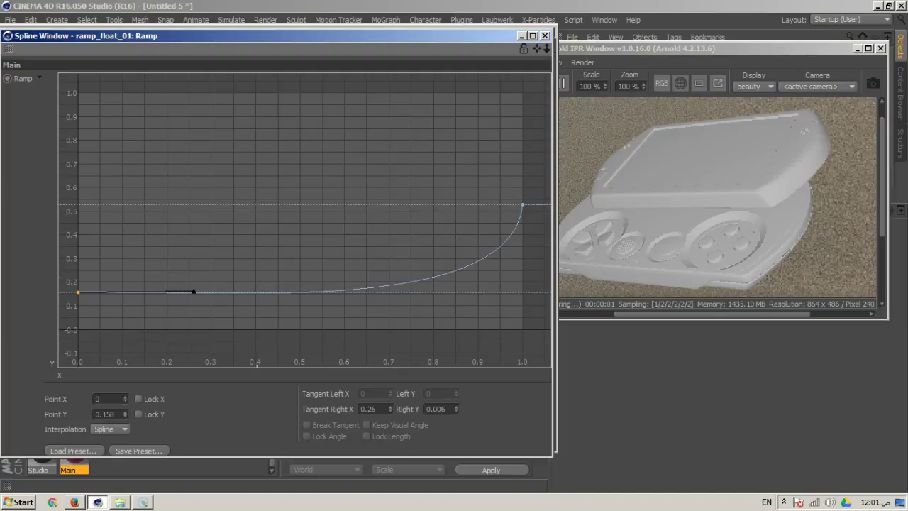
{"action": "left_click_drag", "start_coordinate": [193, 291], "coordinate": [153, 293]}
{"action": "left_click_drag", "start_coordinate": [522, 206], "coordinate": [523, 158]}
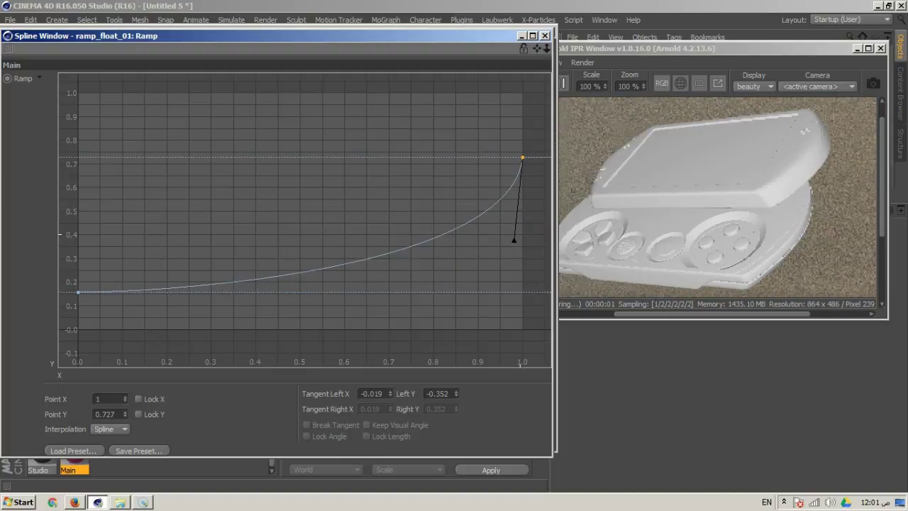
{"action": "left_click", "coordinate": [545, 36]}
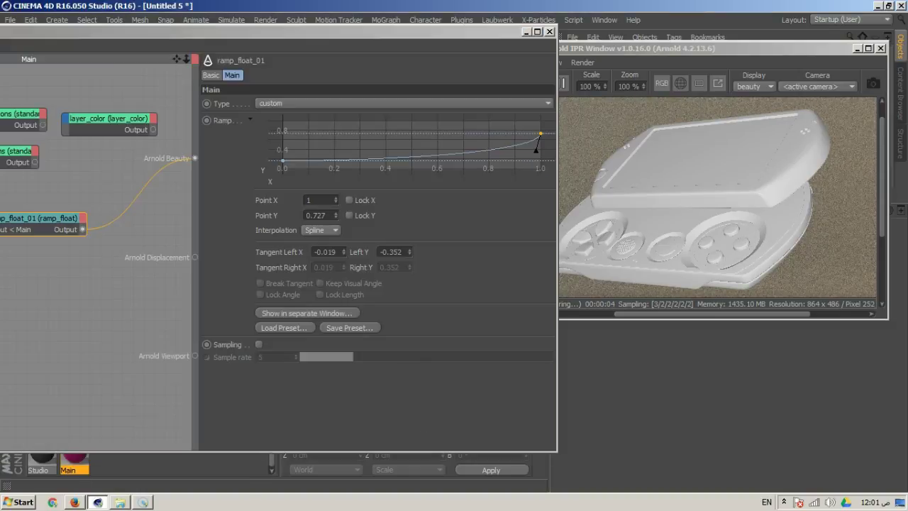
{"action": "left_click_drag", "start_coordinate": [397, 32], "coordinate": [558, 54]}
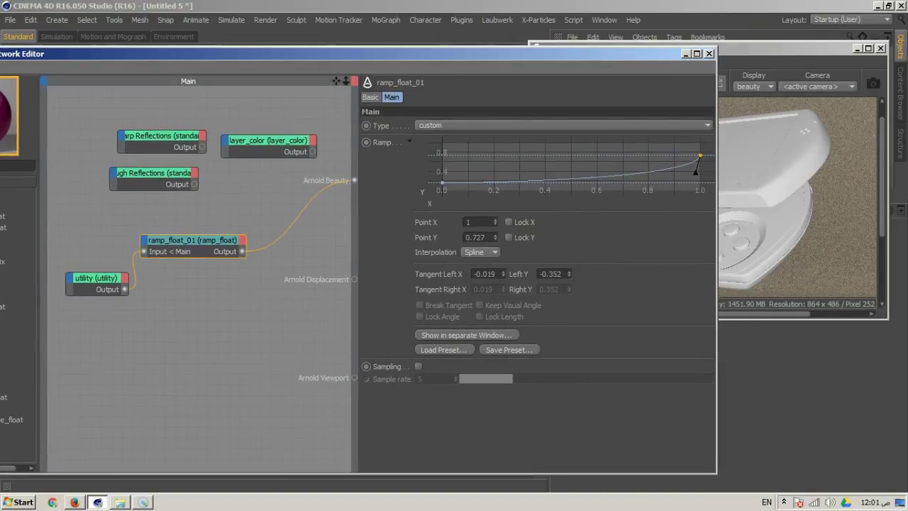
Step: Switch the utility shader's shade mode to ambocc and set its AO distance to about 36.73
{"action": "left_click", "coordinate": [96, 279]}
{"action": "left_click_drag", "start_coordinate": [574, 188], "coordinate": [466, 189]}
{"action": "left_click_drag", "start_coordinate": [454, 54], "coordinate": [268, 45]}
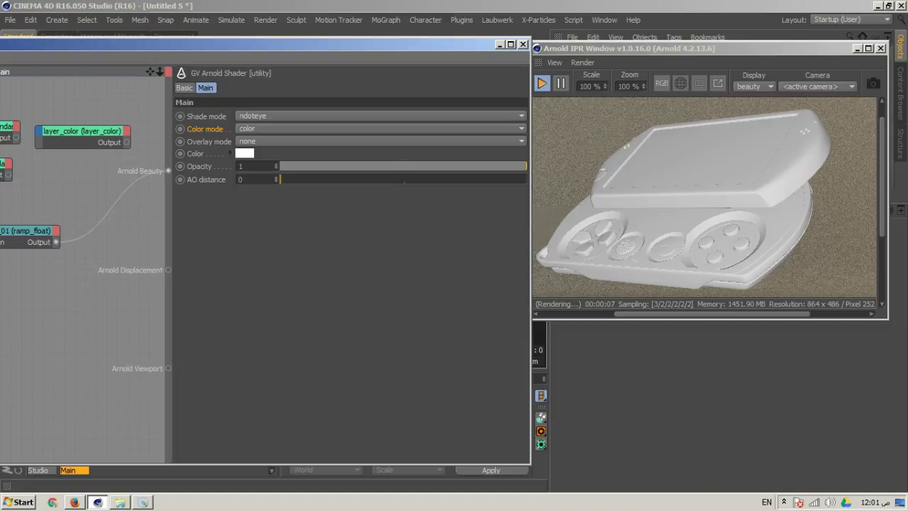
{"action": "left_click_drag", "start_coordinate": [268, 45], "coordinate": [423, 58]}
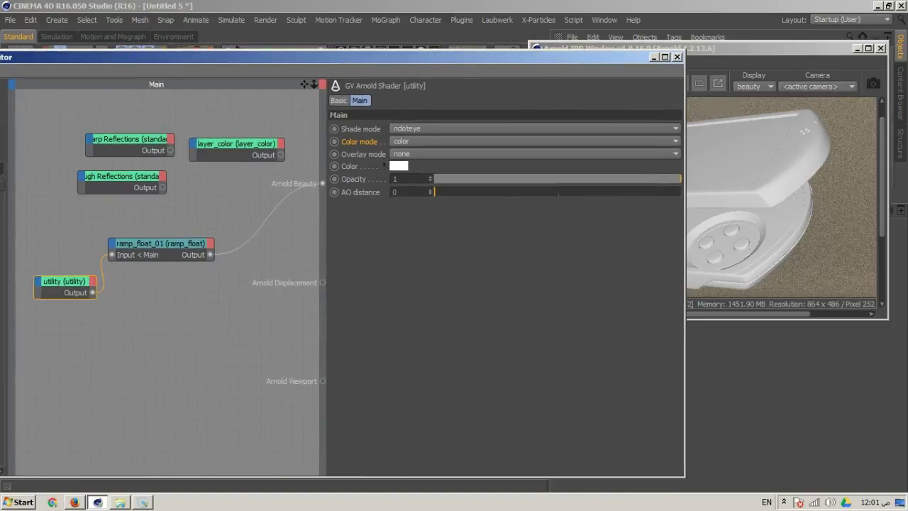
{"action": "left_click", "coordinate": [532, 128]}
{"action": "left_click", "coordinate": [447, 180]}
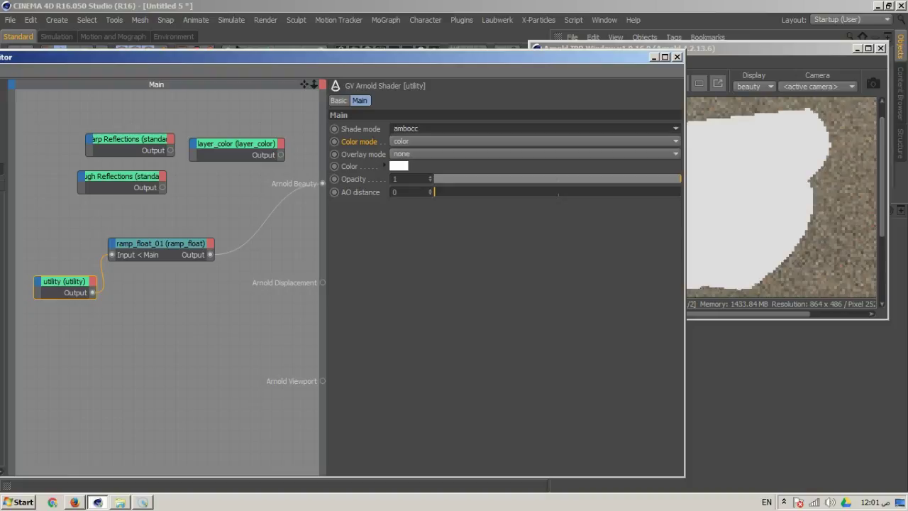
{"action": "left_click_drag", "start_coordinate": [434, 191], "coordinate": [482, 191]}
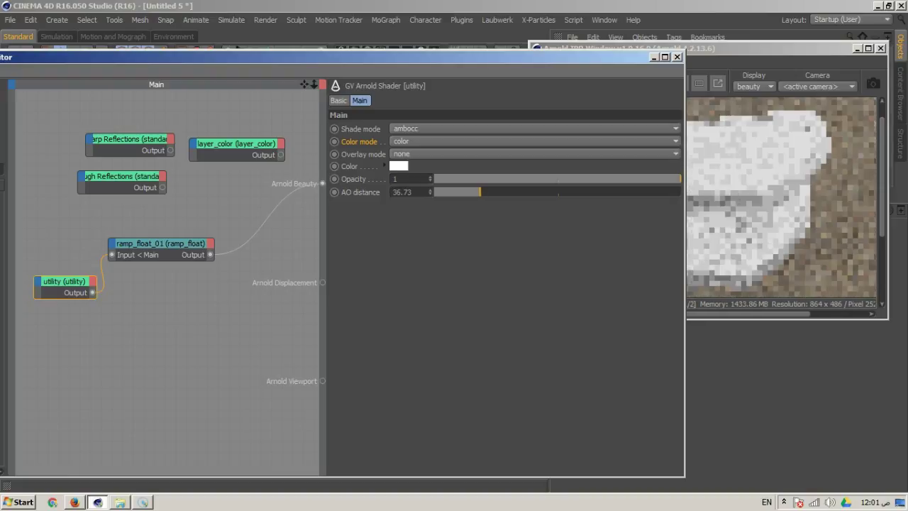
Step: Open the ramp_float curve in a separate window and try start Y about 0.011 with an end tangent of about -0.046, -0.563
{"action": "left_click", "coordinate": [161, 244]}
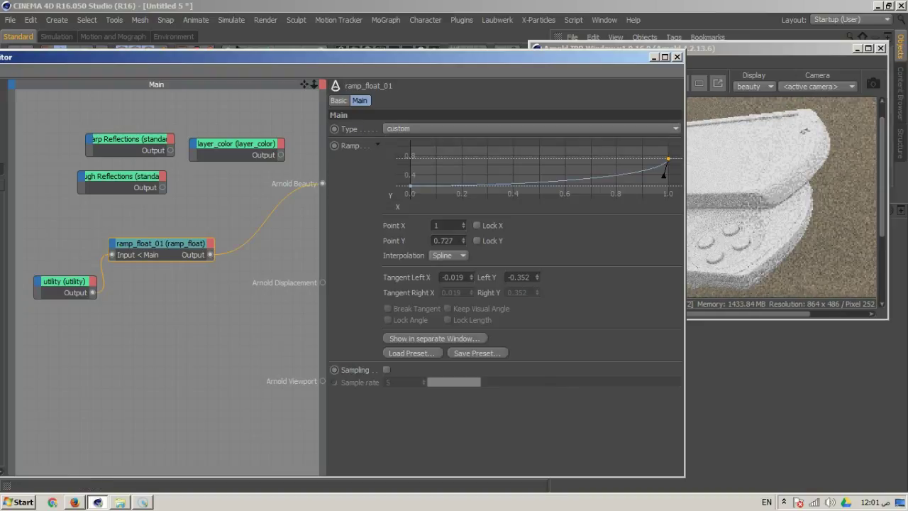
{"action": "left_click", "coordinate": [434, 338]}
{"action": "mouse_move", "coordinate": [527, 167]}
{"action": "left_mouse_down"}
{"action": "mouse_move", "coordinate": [527, 120]}
{"action": "mouse_move", "coordinate": [528, 166]}
{"action": "left_mouse_up"}
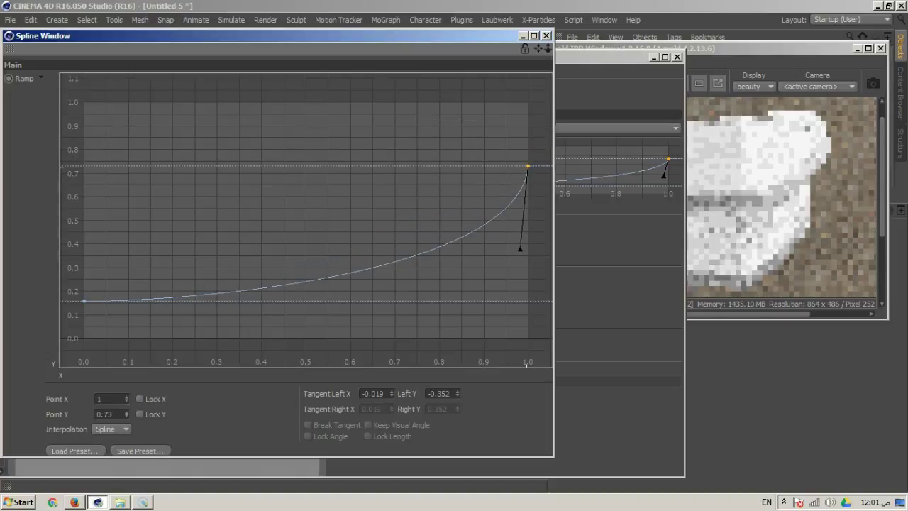
{"action": "left_click_drag", "start_coordinate": [83, 301], "coordinate": [84, 336]}
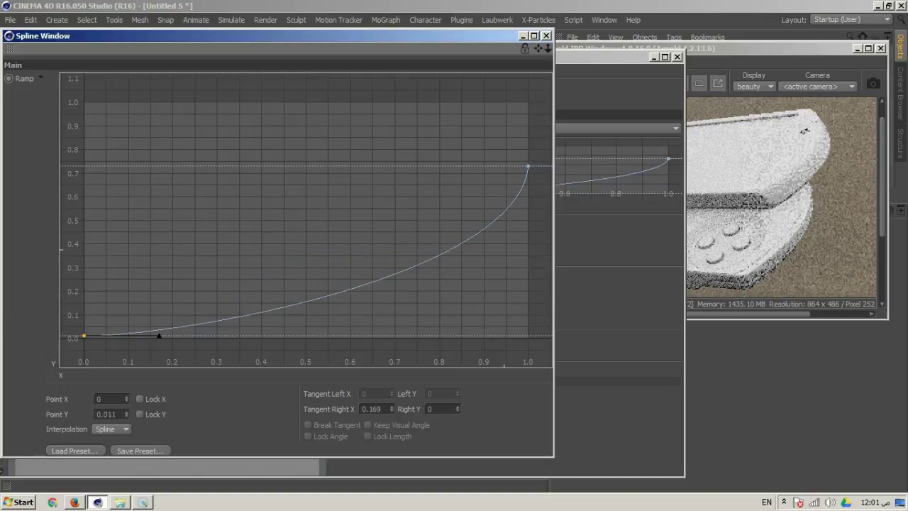
{"action": "left_click", "coordinate": [527, 167]}
{"action": "left_click_drag", "start_coordinate": [523, 248], "coordinate": [508, 298]}
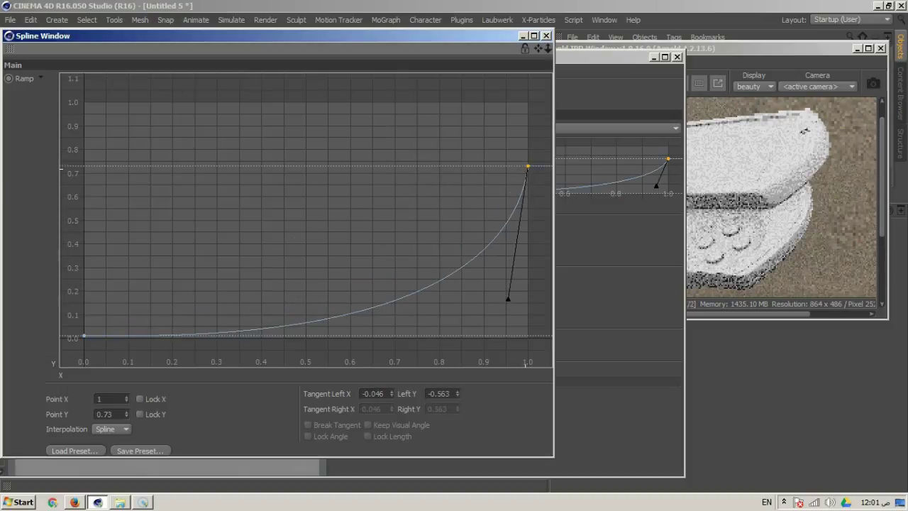
Step: Try a ramp ending at about X 0.996, Y 0.778 with a vertical end tangent, start Y 0 and start tangent X about 0.38
{"action": "left_click_drag", "start_coordinate": [527, 166], "coordinate": [528, 194]}
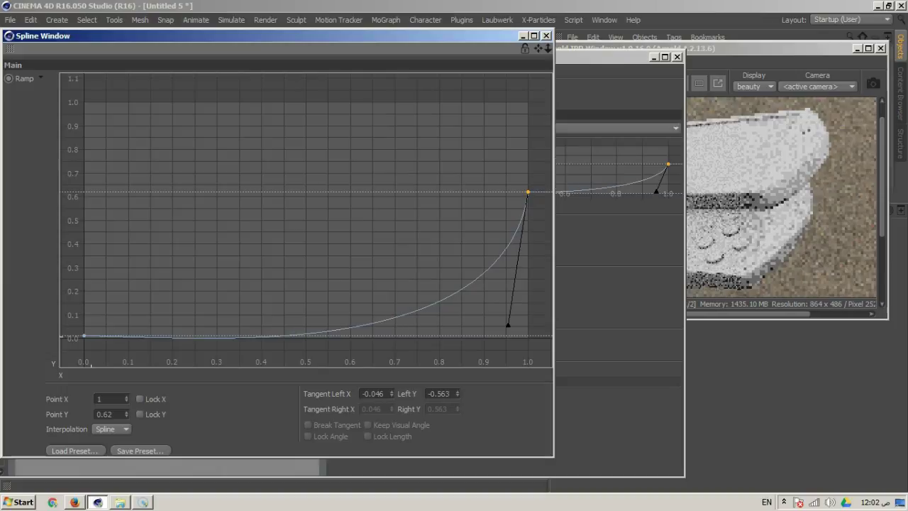
{"action": "left_click_drag", "start_coordinate": [84, 335], "coordinate": [83, 311]}
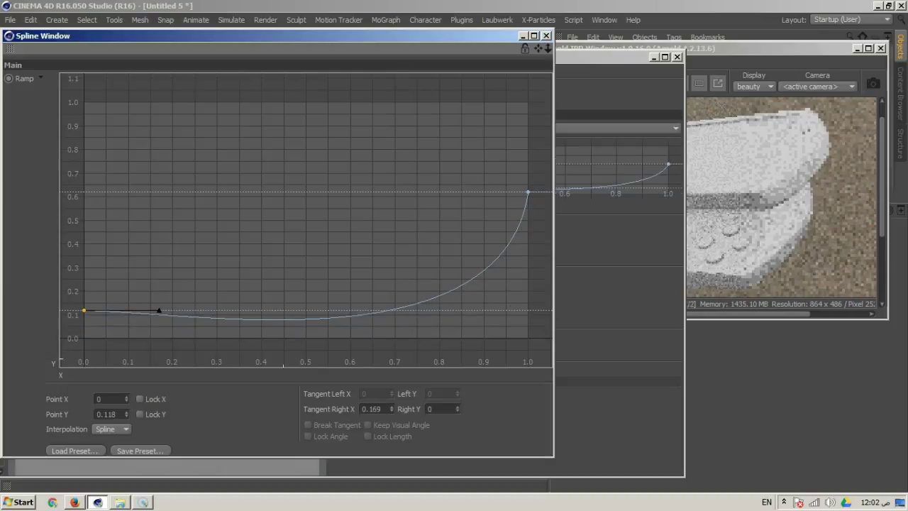
{"action": "left_click_drag", "start_coordinate": [528, 192], "coordinate": [525, 155]}
{"action": "left_click_drag", "start_coordinate": [506, 288], "coordinate": [526, 239]}
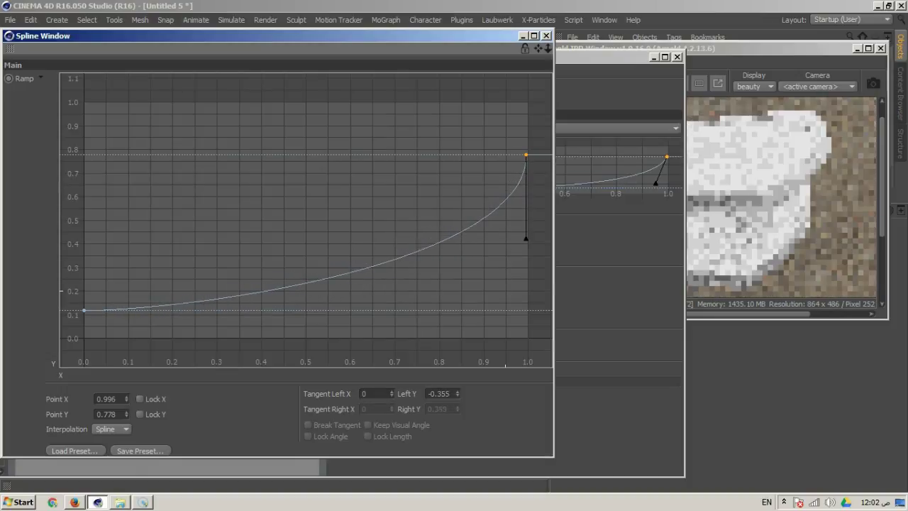
{"action": "left_click_drag", "start_coordinate": [84, 310], "coordinate": [84, 338]}
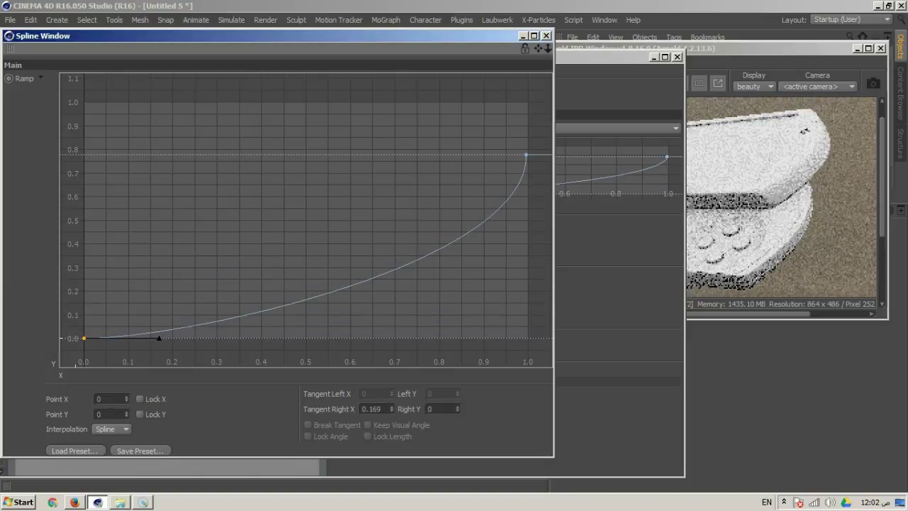
{"action": "left_click_drag", "start_coordinate": [159, 338], "coordinate": [253, 338]}
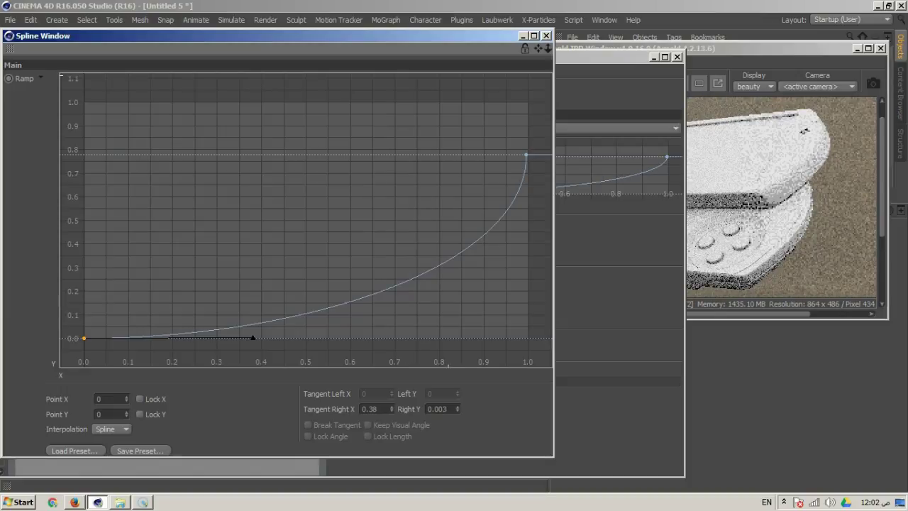
Step: Move the spline window aside and raise the utility shader's AO distance to about 69.97, keeping opacity at 1
{"action": "left_click_drag", "start_coordinate": [454, 36], "coordinate": [417, 364]}
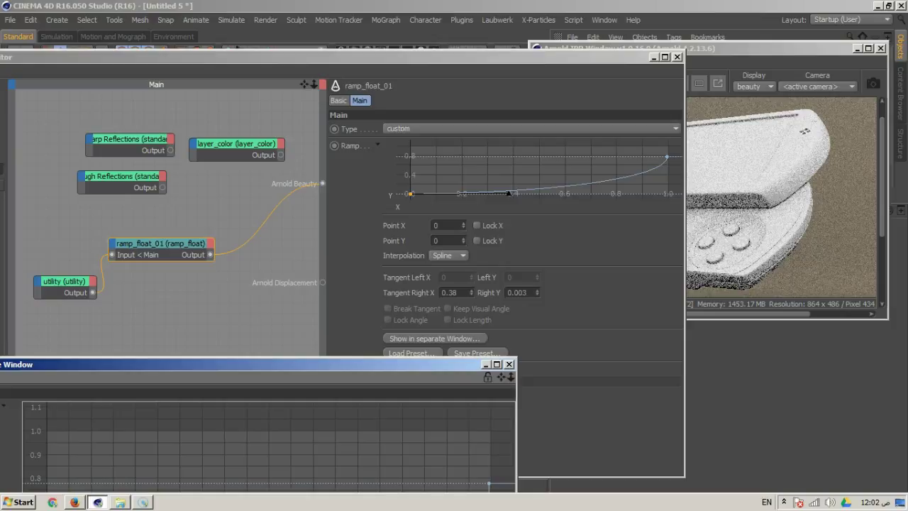
{"action": "left_click", "coordinate": [245, 313]}
{"action": "left_click", "coordinate": [64, 282]}
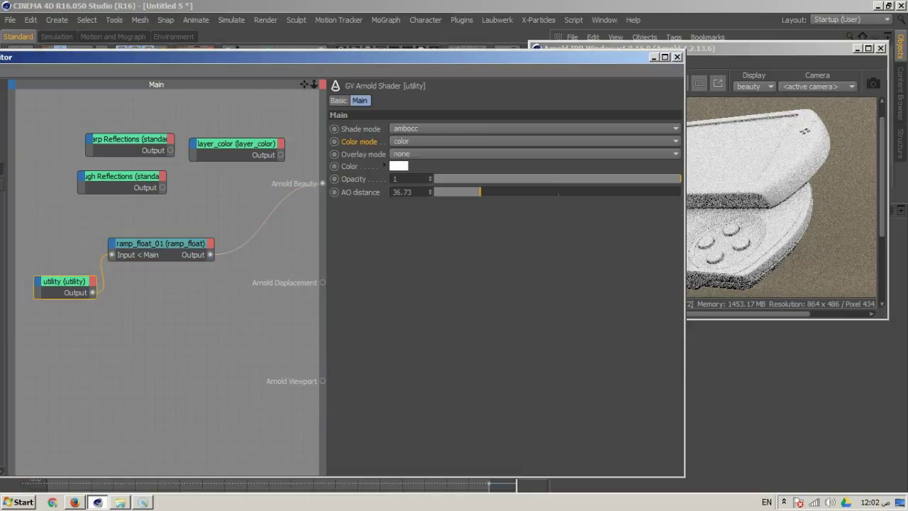
{"action": "left_click_drag", "start_coordinate": [481, 193], "coordinate": [505, 192]}
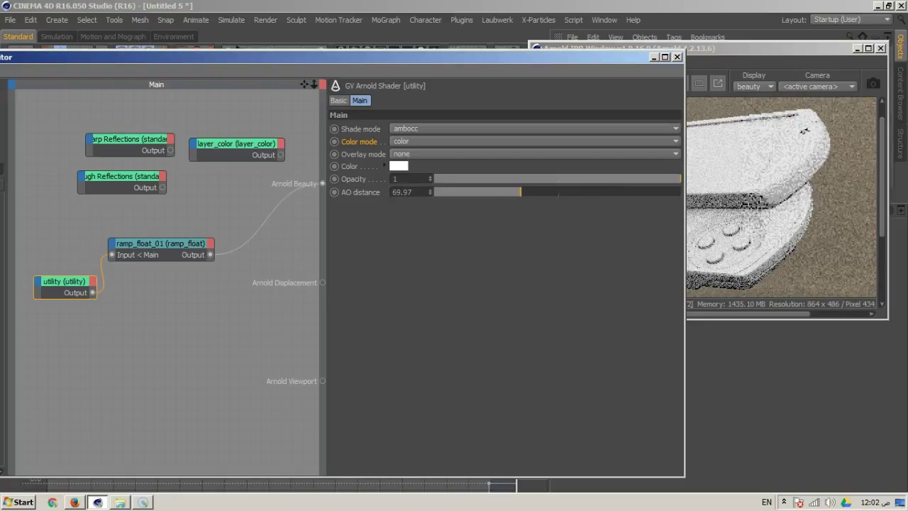
{"action": "left_click_drag", "start_coordinate": [674, 178], "coordinate": [598, 179]}
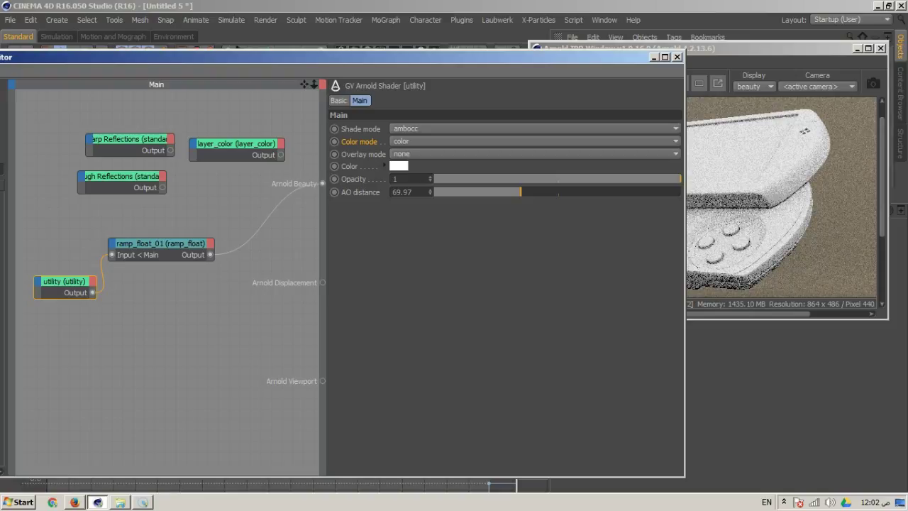
Step: Adjust both end points of the ramp_float curve, placing the start point at about X 0.201, Y 0.042
{"action": "left_click", "coordinate": [298, 488]}
{"action": "left_click_drag", "start_coordinate": [279, 366], "coordinate": [390, 70]}
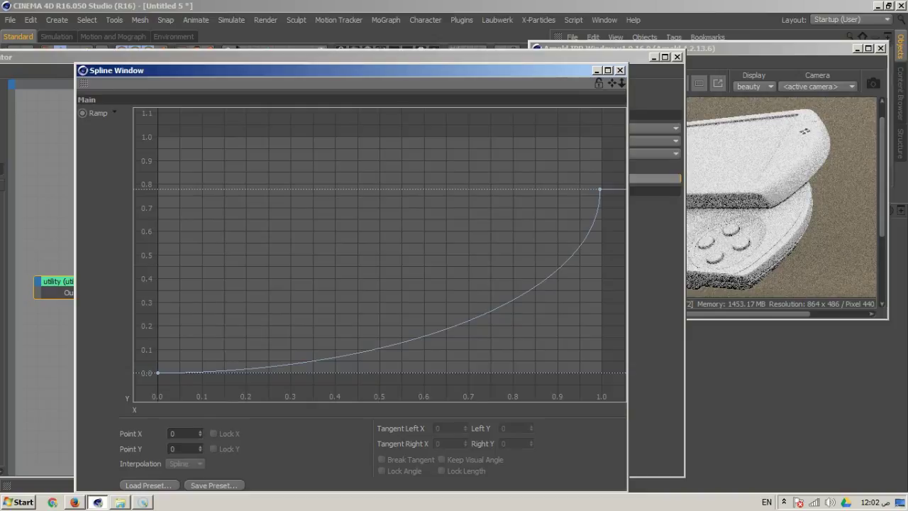
{"action": "mouse_move", "coordinate": [158, 372]}
{"action": "left_mouse_down"}
{"action": "mouse_move", "coordinate": [158, 345]}
{"action": "mouse_move", "coordinate": [159, 373]}
{"action": "left_mouse_up"}
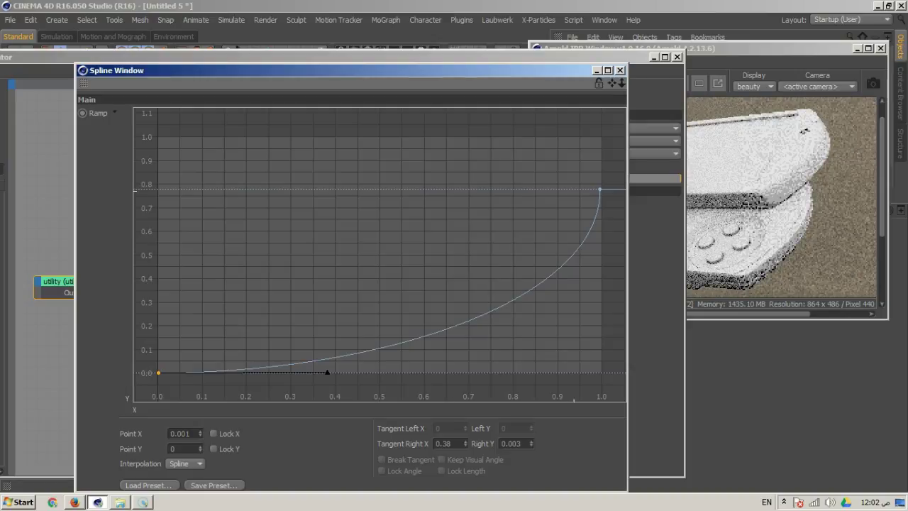
{"action": "left_click_drag", "start_coordinate": [598, 188], "coordinate": [609, 231]}
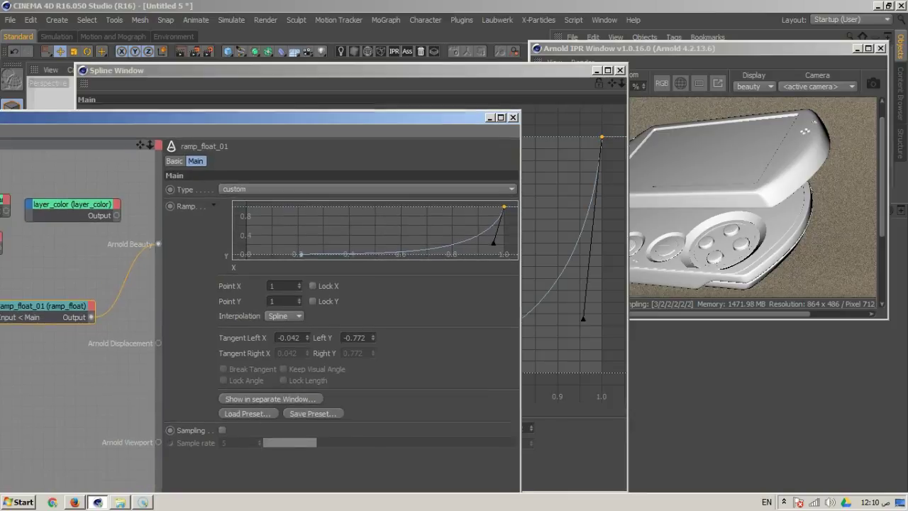
{"action": "left_click_drag", "start_coordinate": [249, 118], "coordinate": [396, 74]}
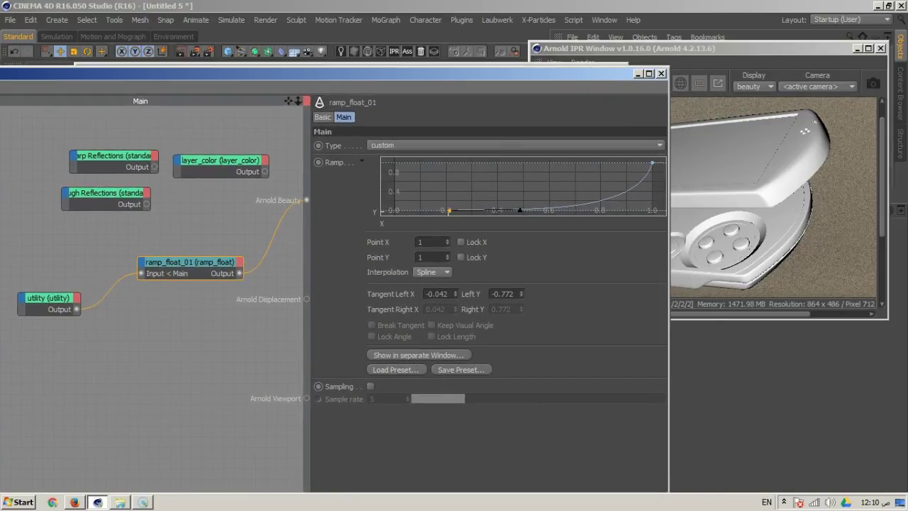
{"action": "mouse_move", "coordinate": [449, 211]}
{"action": "left_mouse_down"}
{"action": "mouse_move", "coordinate": [445, 193]}
{"action": "mouse_move", "coordinate": [446, 210]}
{"action": "left_mouse_up"}
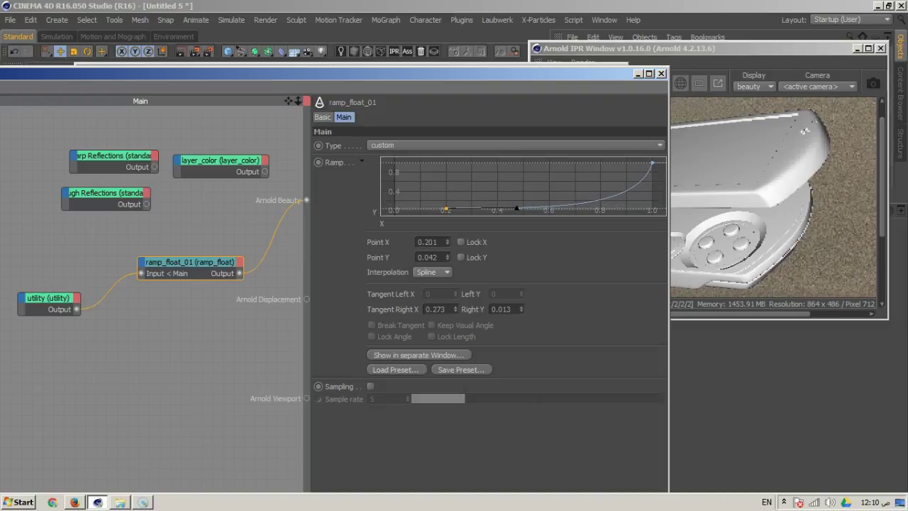
Step: Spread out the two reflection nodes, layer_color and ramp_float_01, and connect the layer_color output to Arnold Beauty
{"action": "left_click_drag", "start_coordinate": [189, 262], "coordinate": [177, 278]}
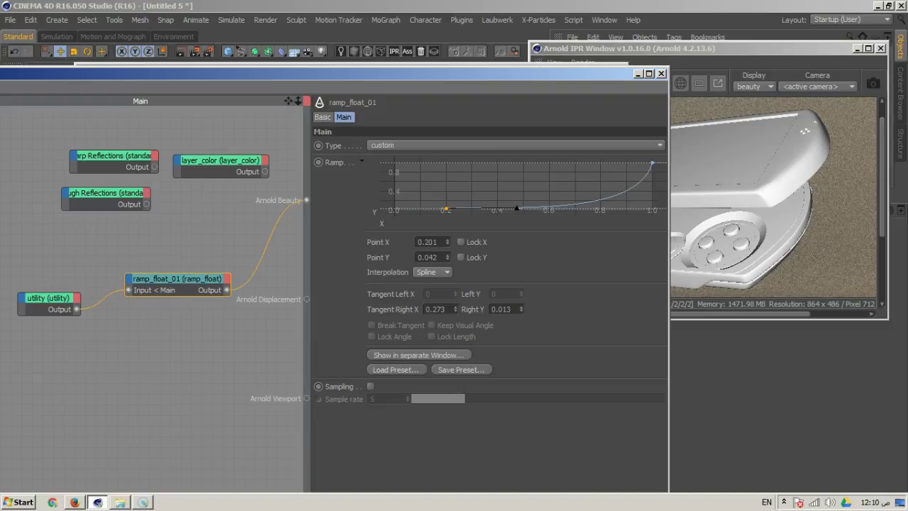
{"action": "left_click_drag", "start_coordinate": [113, 157], "coordinate": [95, 144]}
{"action": "left_click_drag", "start_coordinate": [106, 193], "coordinate": [83, 191]}
{"action": "left_click_drag", "start_coordinate": [220, 160], "coordinate": [212, 166]}
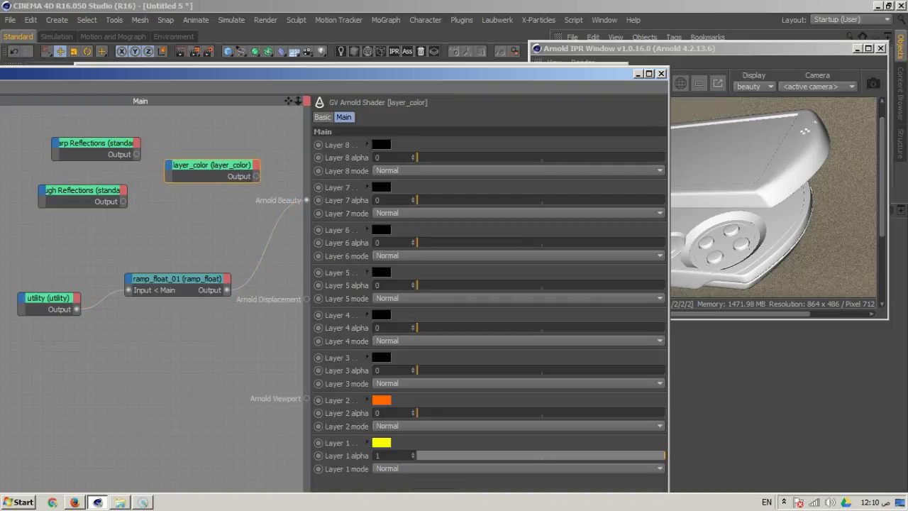
{"action": "left_click", "coordinate": [259, 266]}
{"action": "left_click_drag", "start_coordinate": [183, 279], "coordinate": [159, 274]}
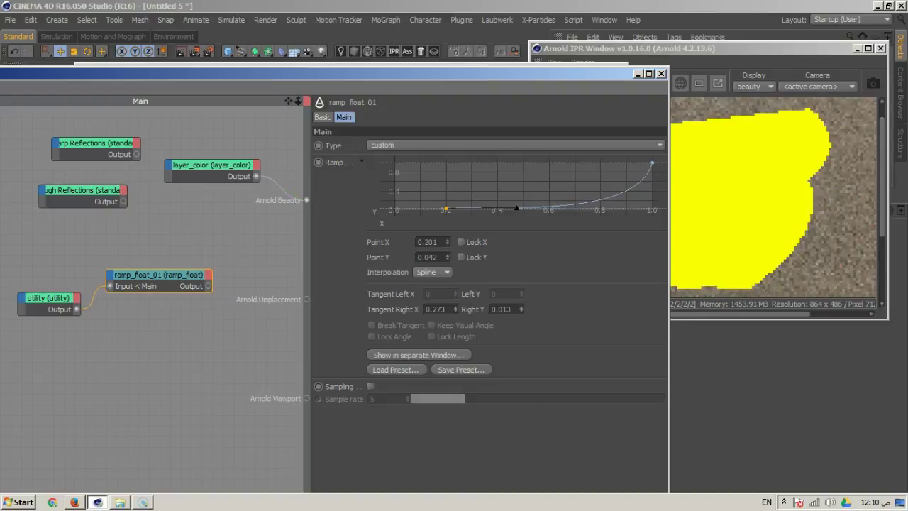
Step: Connect the ramp_float_01 output to the Layer 2 alpha input of the layer_color node
{"action": "left_click", "coordinate": [211, 165]}
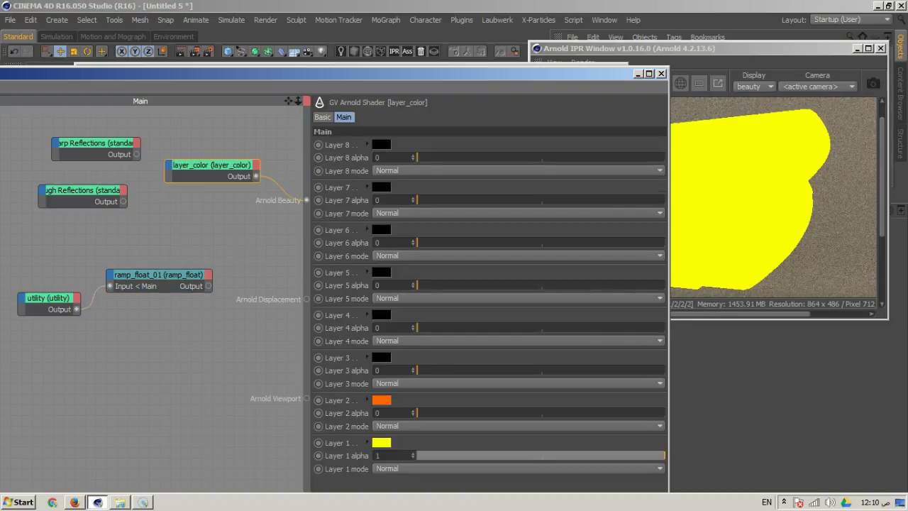
{"action": "left_click_drag", "start_coordinate": [162, 275], "coordinate": [162, 280]}
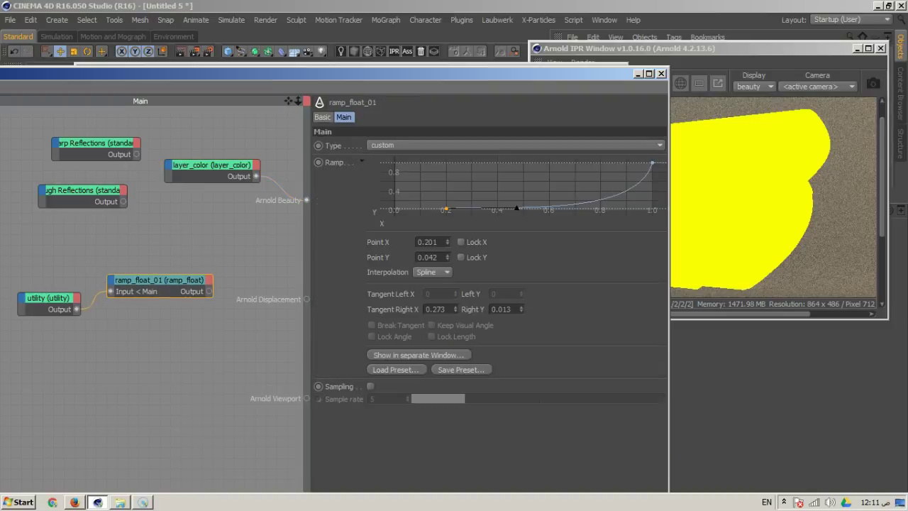
{"action": "left_click", "coordinate": [212, 165]}
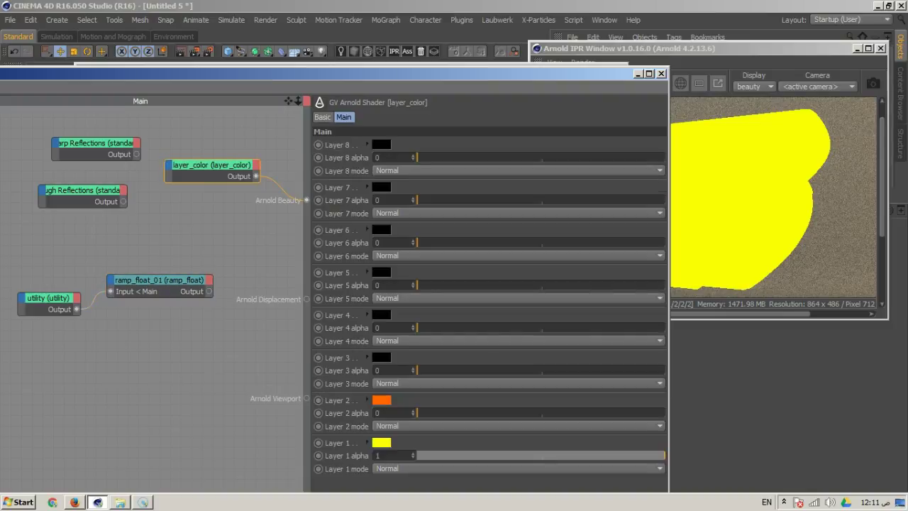
{"action": "left_click", "coordinate": [169, 166]}
{"action": "mouse_move", "coordinate": [182, 177]}
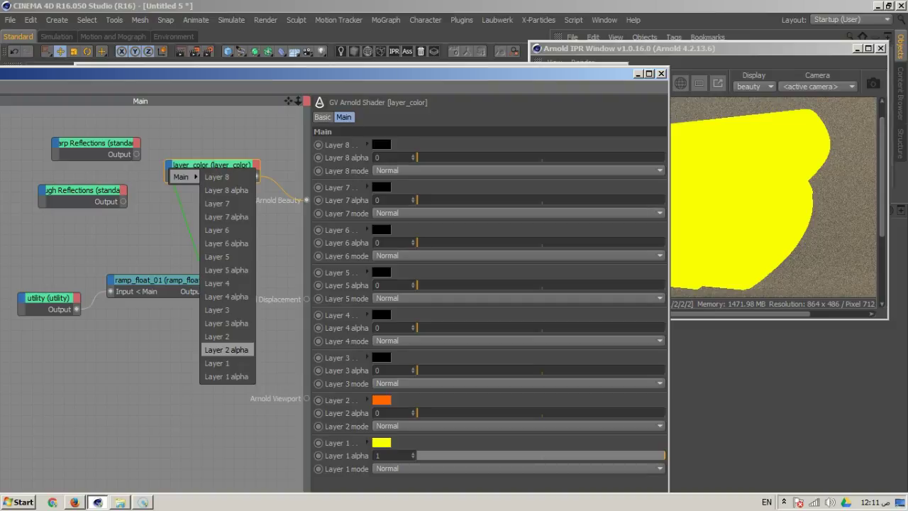
{"action": "left_click", "coordinate": [226, 349]}
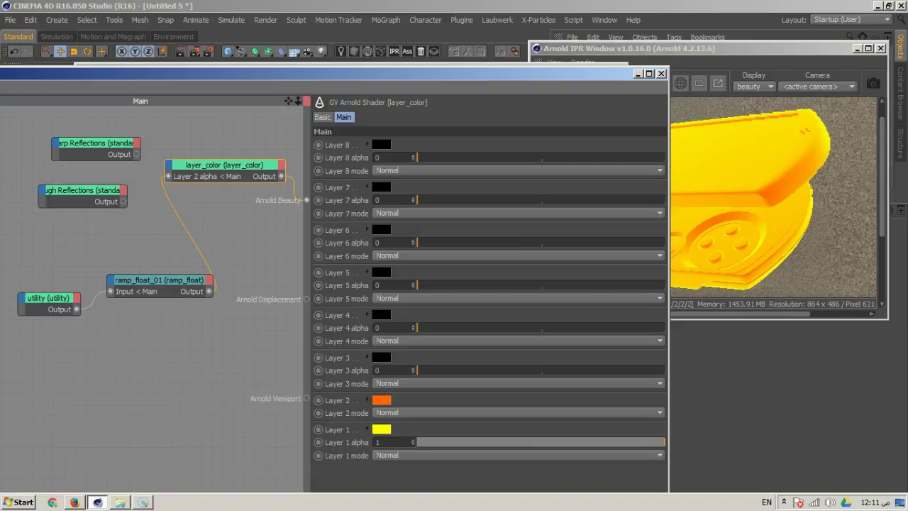
Step: Change the layer_color node's Layer 2 color to blue with a hue of 219°
{"action": "left_click", "coordinate": [381, 400]}
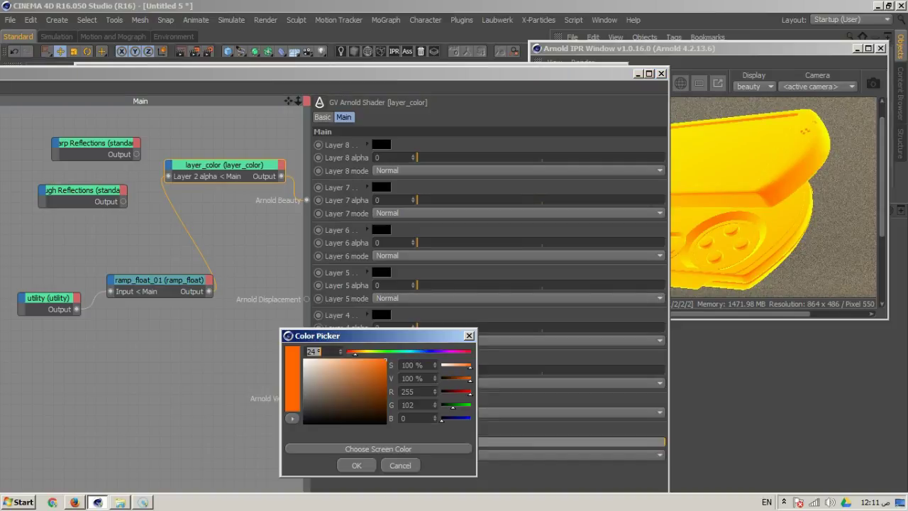
{"action": "type", "text": "219"}
{"action": "key", "text": "Return"}
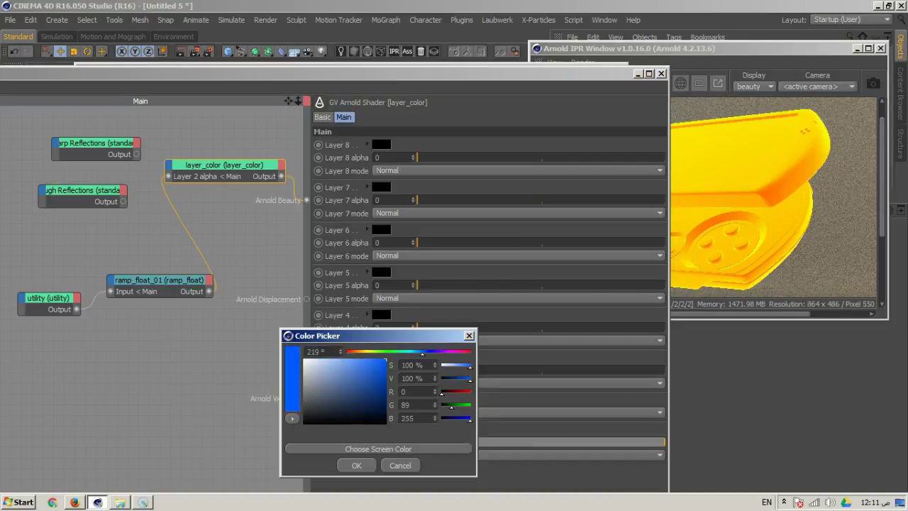
Step: Bring the spline window beside the render and set the ramp's start point to about X 0.002, Y 0 with right tangent about 0.557, -0.013
{"action": "left_click_drag", "start_coordinate": [380, 123], "coordinate": [254, 116]}
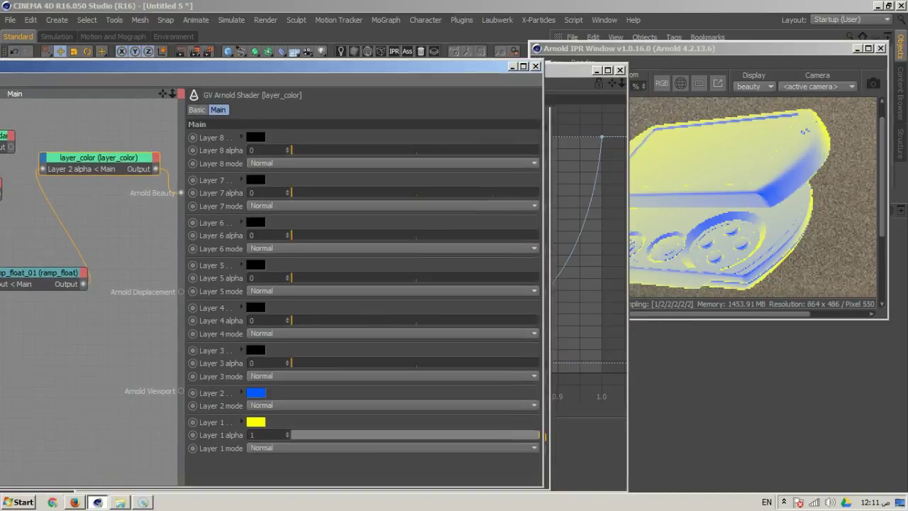
{"action": "left_click_drag", "start_coordinate": [254, 67], "coordinate": [232, 61]}
{"action": "mouse_move", "coordinate": [565, 70]}
{"action": "left_mouse_down"}
{"action": "mouse_move", "coordinate": [518, 64]}
{"action": "mouse_move", "coordinate": [424, 76]}
{"action": "mouse_move", "coordinate": [548, 72]}
{"action": "left_mouse_up"}
{"action": "left_click_drag", "start_coordinate": [224, 363], "coordinate": [135, 373]}
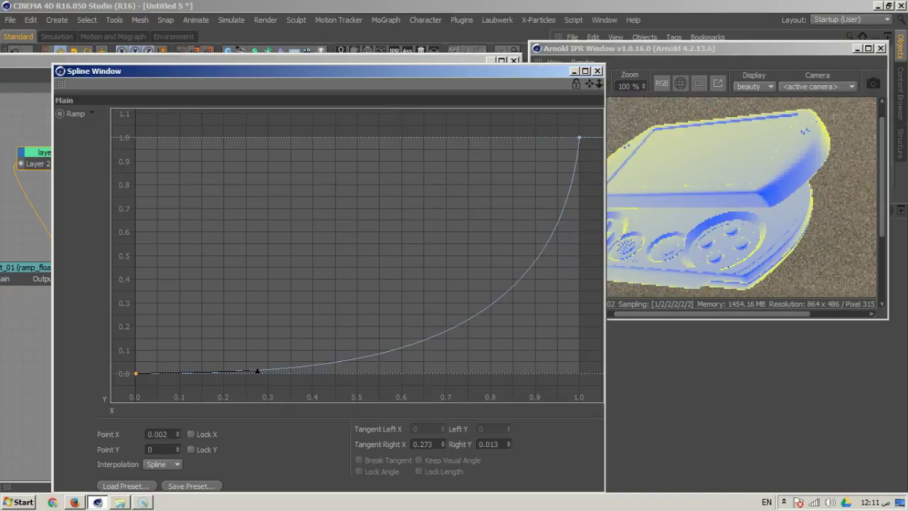
{"action": "left_click_drag", "start_coordinate": [257, 370], "coordinate": [383, 376]}
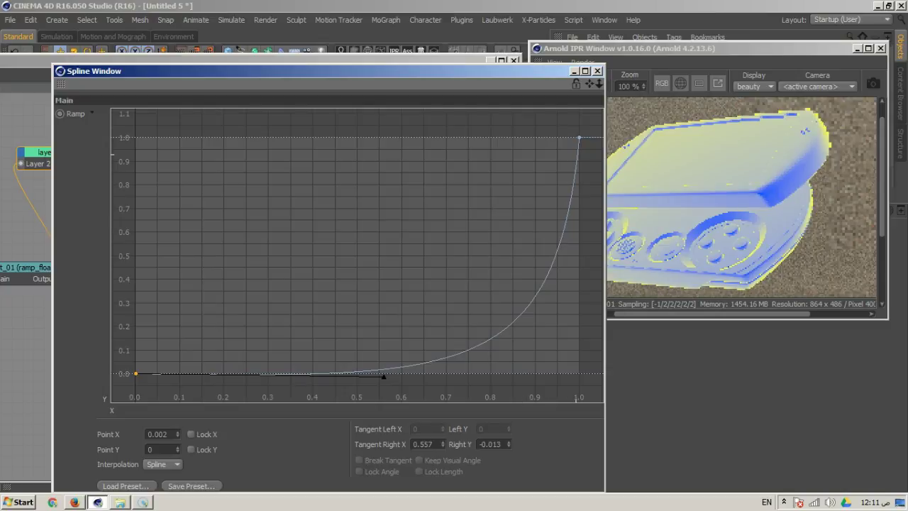
Step: Try the ramp's end point with left tangent -0.042, -0.249 and its start point at X 0.195 with right tangent 0.179, 0.013
{"action": "left_click", "coordinate": [580, 137]}
{"action": "left_click_drag", "start_coordinate": [560, 320], "coordinate": [561, 195]}
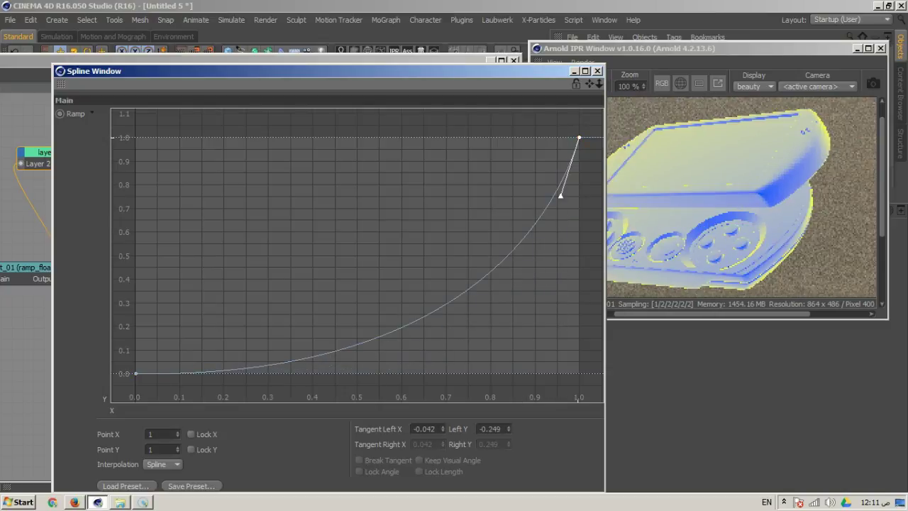
{"action": "mouse_move", "coordinate": [579, 137]}
{"action": "left_mouse_down"}
{"action": "mouse_move", "coordinate": [579, 175]}
{"action": "mouse_move", "coordinate": [579, 137]}
{"action": "left_mouse_up"}
{"action": "left_click", "coordinate": [135, 374]}
{"action": "left_click_drag", "start_coordinate": [384, 378], "coordinate": [215, 371]}
{"action": "left_click_drag", "start_coordinate": [135, 374], "coordinate": [222, 373]}
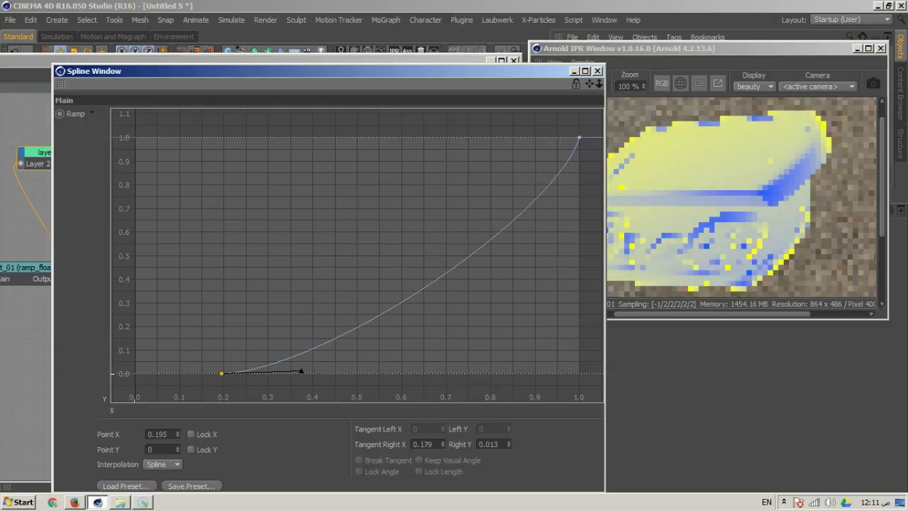
Step: Try the ramp's end point at Y 0.741 with left tangent -0.003, -0.581, and the start point at about X 0.175
{"action": "left_click_drag", "start_coordinate": [579, 137], "coordinate": [579, 199]}
{"action": "left_click_drag", "start_coordinate": [222, 374], "coordinate": [213, 374]}
{"action": "left_click", "coordinate": [580, 198]}
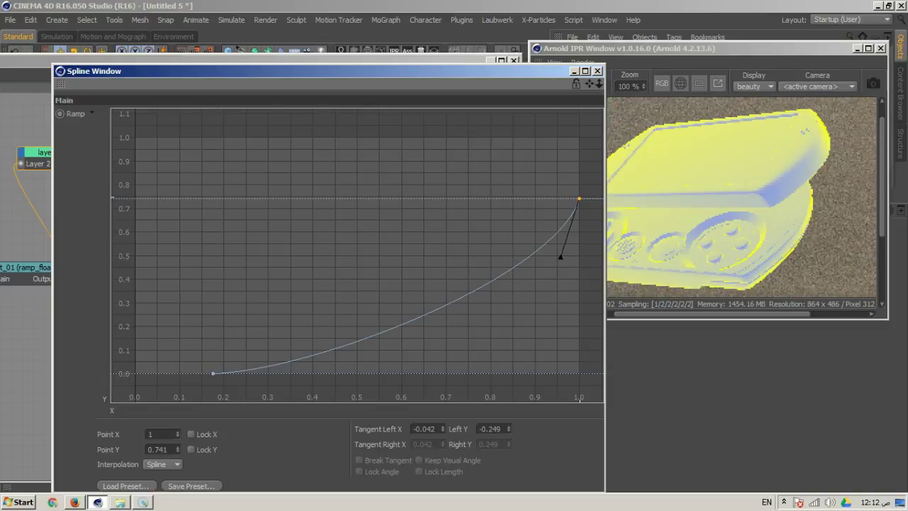
{"action": "left_click_drag", "start_coordinate": [560, 256], "coordinate": [578, 335]}
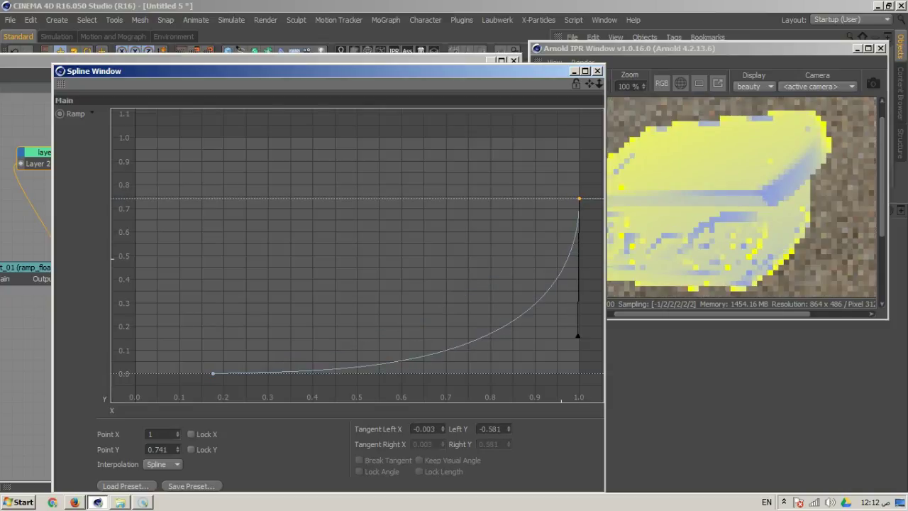
Step: Try the ramp's start point at X 0, Y 0 and its end point at Y 0.561 with left tangent 0, -0.381
{"action": "left_click_drag", "start_coordinate": [213, 374], "coordinate": [135, 326]}
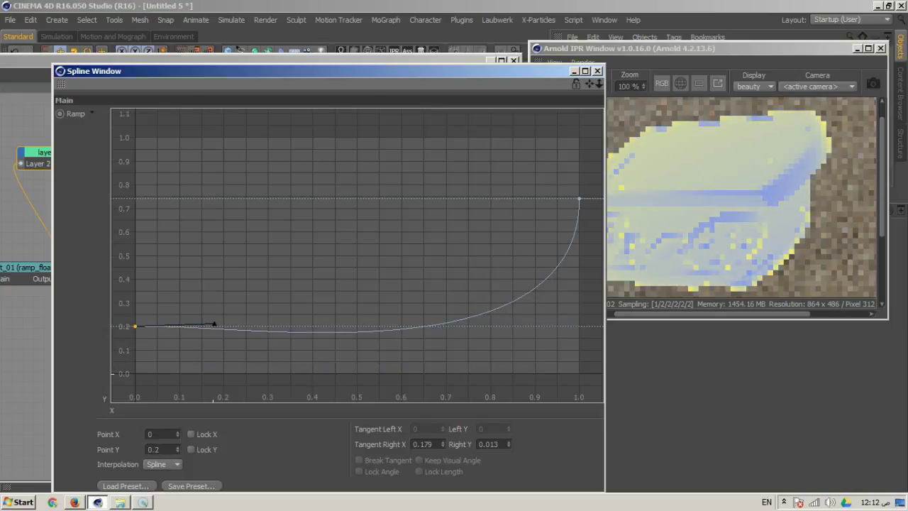
{"action": "left_click_drag", "start_coordinate": [580, 199], "coordinate": [580, 140]}
{"action": "left_click_drag", "start_coordinate": [213, 325], "coordinate": [214, 370]}
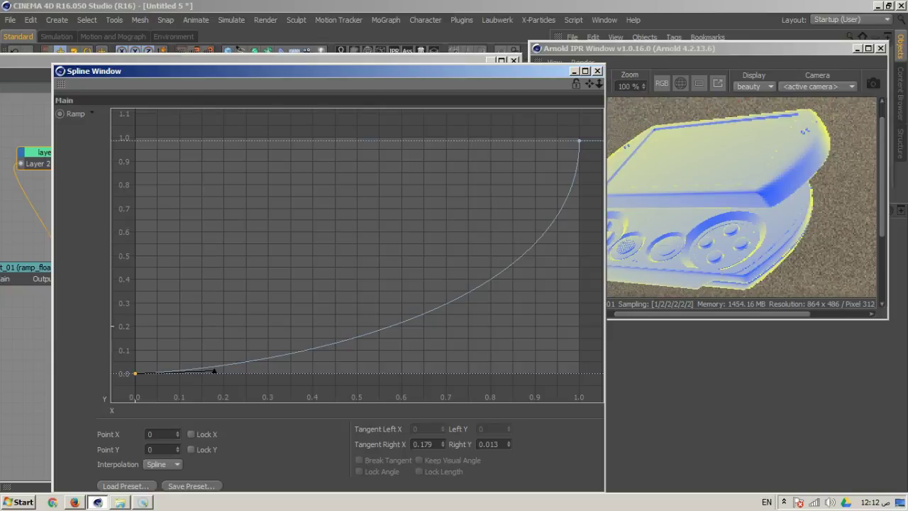
{"action": "left_click_drag", "start_coordinate": [580, 140], "coordinate": [579, 241]}
{"action": "left_click_drag", "start_coordinate": [579, 378], "coordinate": [579, 331]}
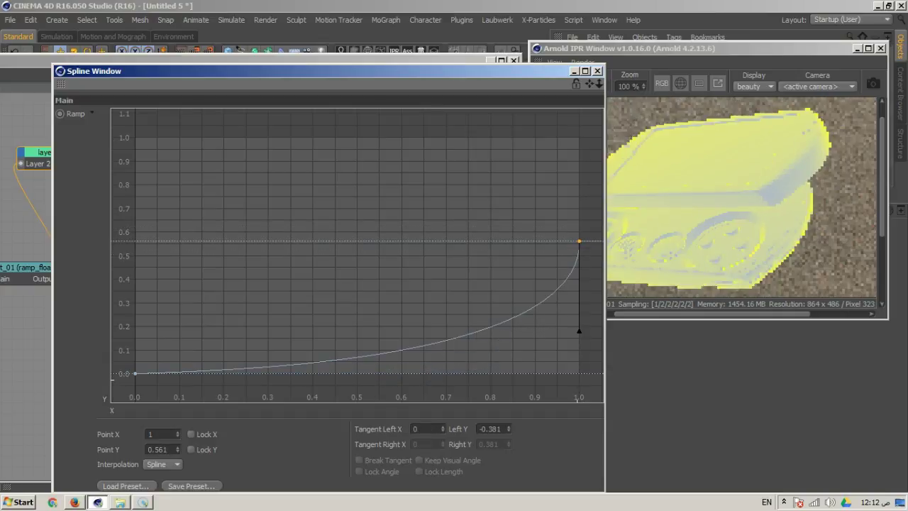
Step: Raise the ramp's start point to about Y 0.248 with right tangent about 0.243, 0.001, and its end point to about Y 0.7
{"action": "mouse_move", "coordinate": [579, 241]}
{"action": "left_mouse_down"}
{"action": "mouse_move", "coordinate": [579, 266]}
{"action": "mouse_move", "coordinate": [579, 254]}
{"action": "left_mouse_up"}
{"action": "mouse_move", "coordinate": [135, 373]}
{"action": "left_mouse_down"}
{"action": "mouse_move", "coordinate": [134, 327]}
{"action": "mouse_move", "coordinate": [135, 358]}
{"action": "left_mouse_up"}
{"action": "left_click_drag", "start_coordinate": [589, 240], "coordinate": [135, 310]}
{"action": "left_click", "coordinate": [257, 376]}
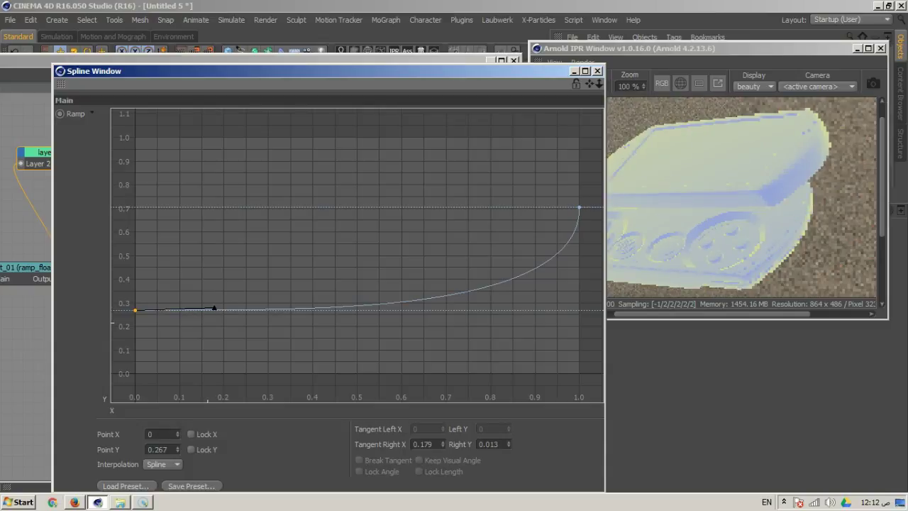
{"action": "left_click_drag", "start_coordinate": [214, 308], "coordinate": [245, 310]}
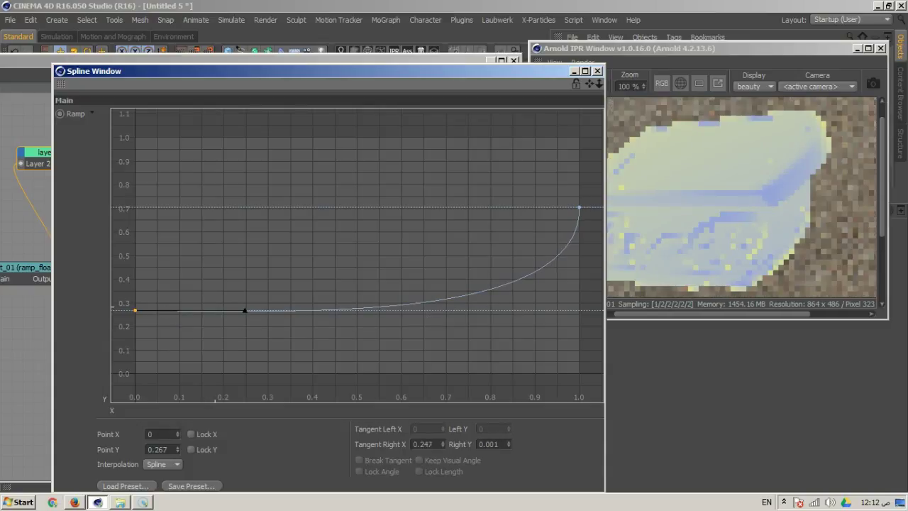
{"action": "mouse_move", "coordinate": [135, 310]}
{"action": "left_mouse_down"}
{"action": "mouse_move", "coordinate": [192, 315]}
{"action": "mouse_move", "coordinate": [135, 315]}
{"action": "left_mouse_up"}
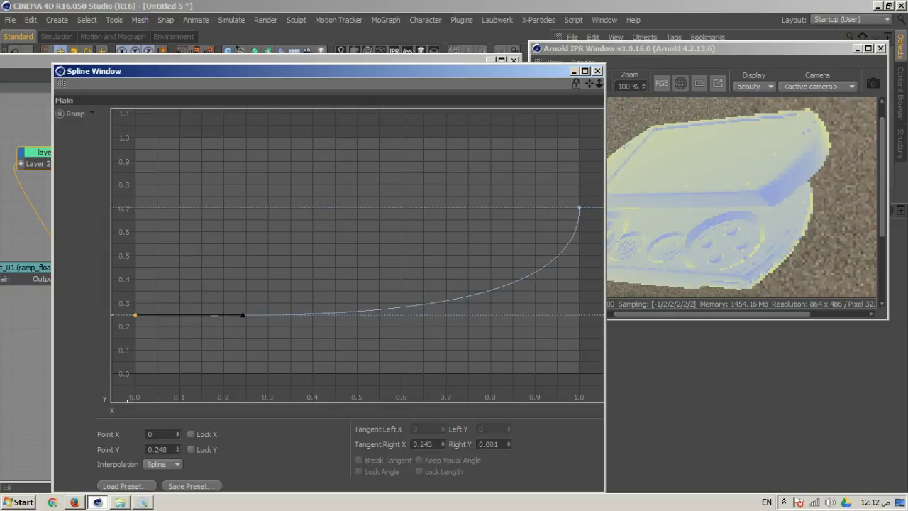
Step: Shape the ramp into an S-curve from about X 0.35, Y 0 to X 0.792, Y 0.992 with left tangent -0.253, -0.001, and close the spline window
{"action": "left_click_drag", "start_coordinate": [579, 208], "coordinate": [580, 138]}
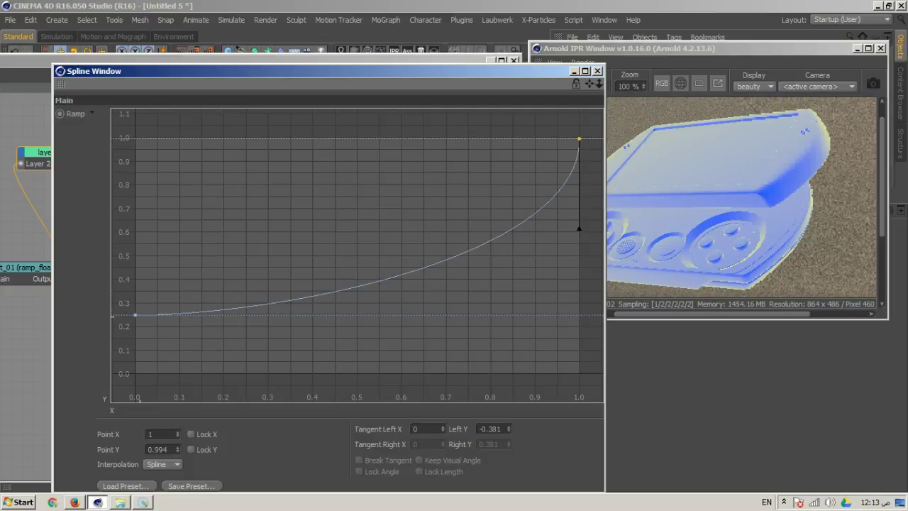
{"action": "left_click", "coordinate": [135, 314]}
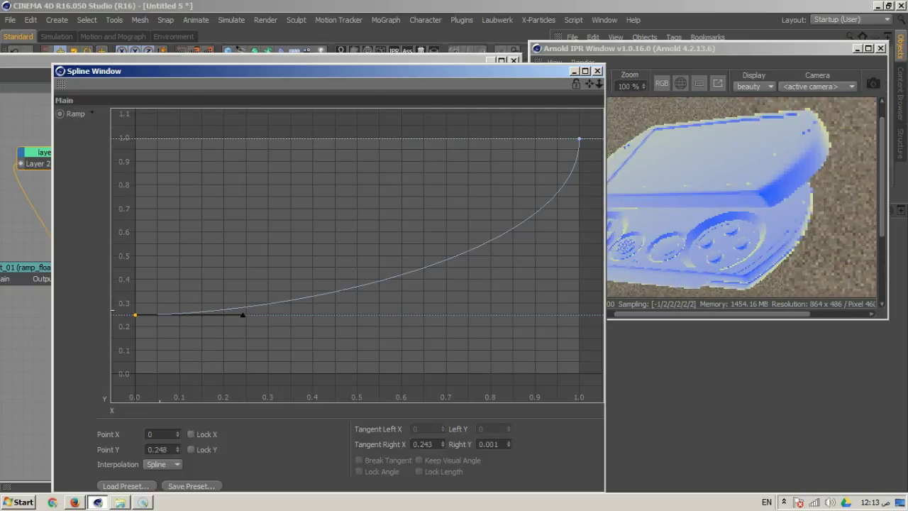
{"action": "left_click_drag", "start_coordinate": [135, 315], "coordinate": [134, 373]}
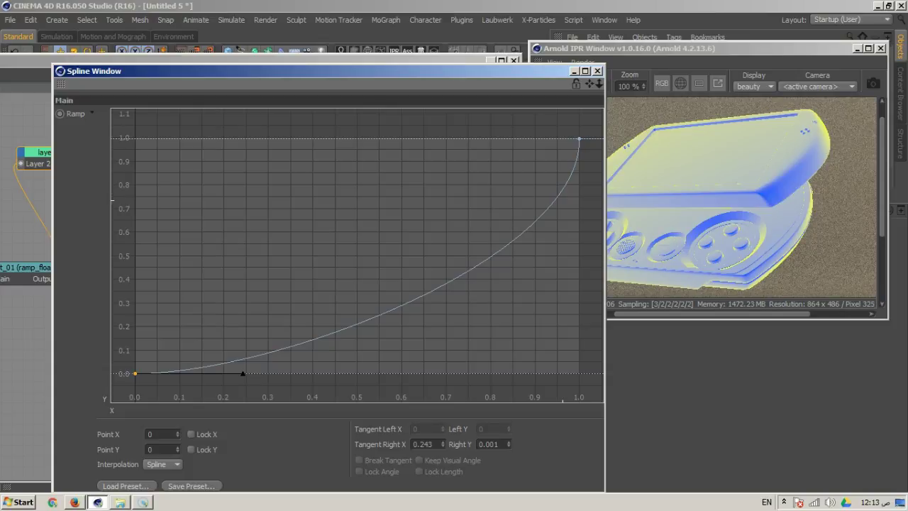
{"action": "mouse_move", "coordinate": [580, 138]}
{"action": "left_mouse_down"}
{"action": "mouse_move", "coordinate": [579, 178]}
{"action": "mouse_move", "coordinate": [580, 138]}
{"action": "left_mouse_up"}
{"action": "left_click_drag", "start_coordinate": [579, 228], "coordinate": [364, 156]}
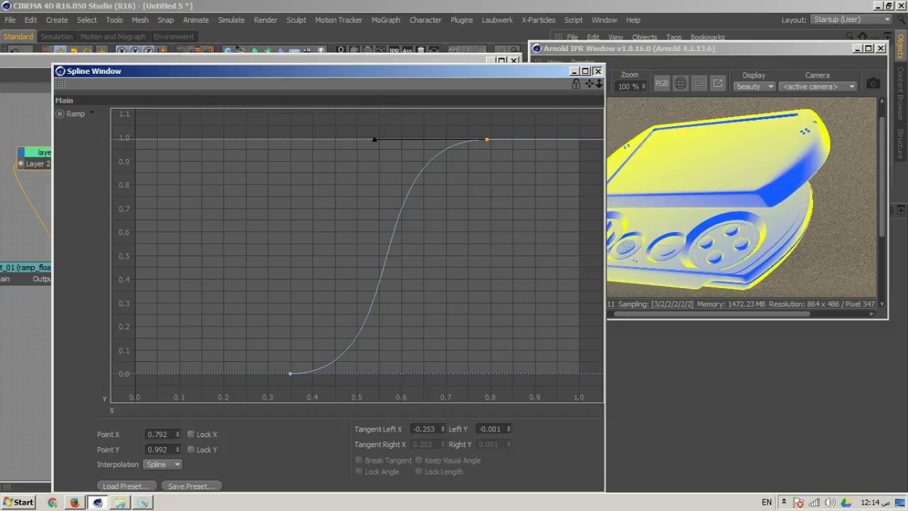
{"action": "left_click", "coordinate": [598, 71]}
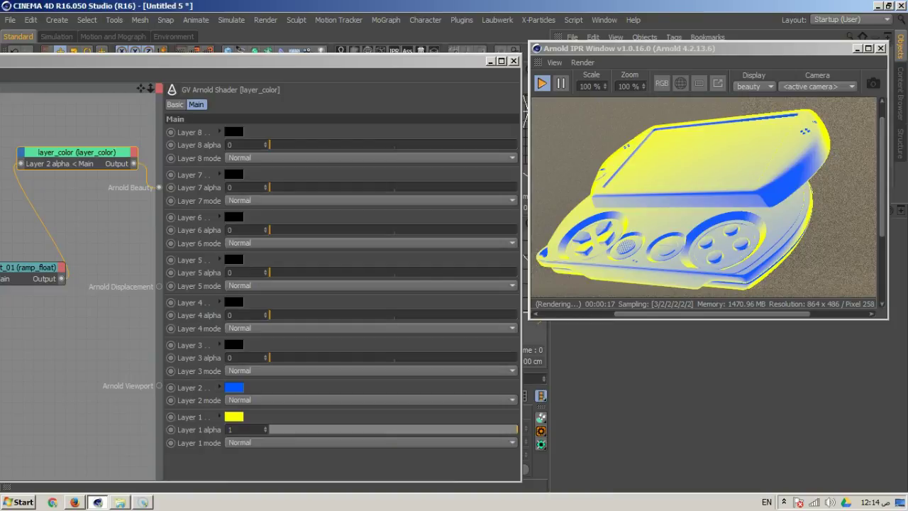
Step: Connect the rough reflections output to Layer 1 and the sharp reflections output to Layer 2 of the layer_color node
{"action": "left_click_drag", "start_coordinate": [284, 62], "coordinate": [406, 43]}
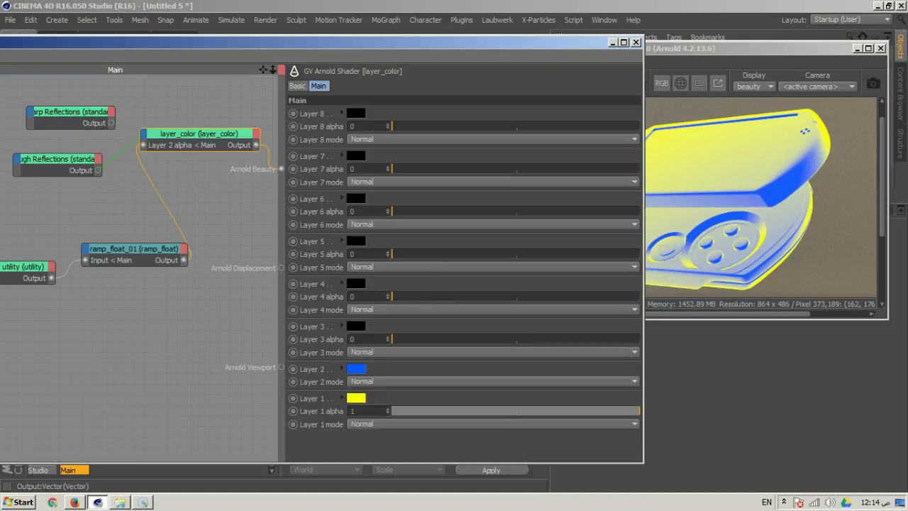
{"action": "left_click", "coordinate": [145, 134]}
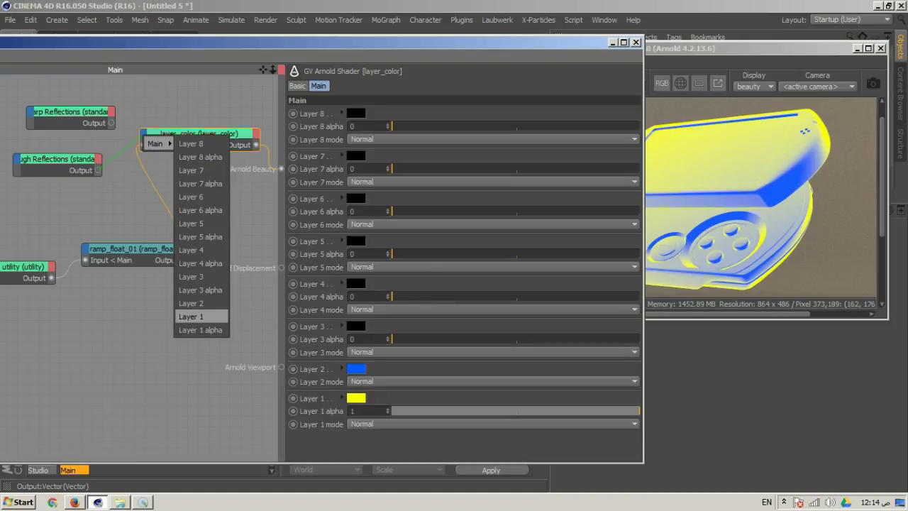
{"action": "left_click", "coordinate": [191, 316]}
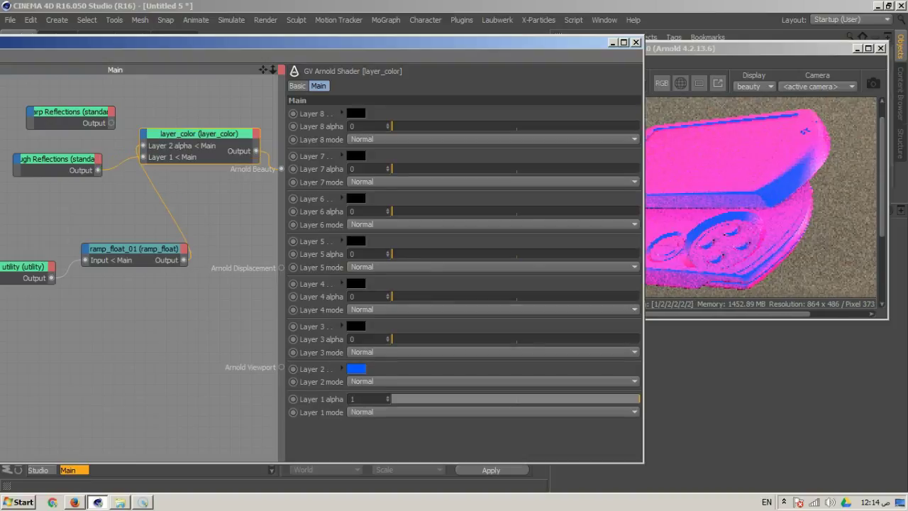
{"action": "left_click", "coordinate": [144, 135]}
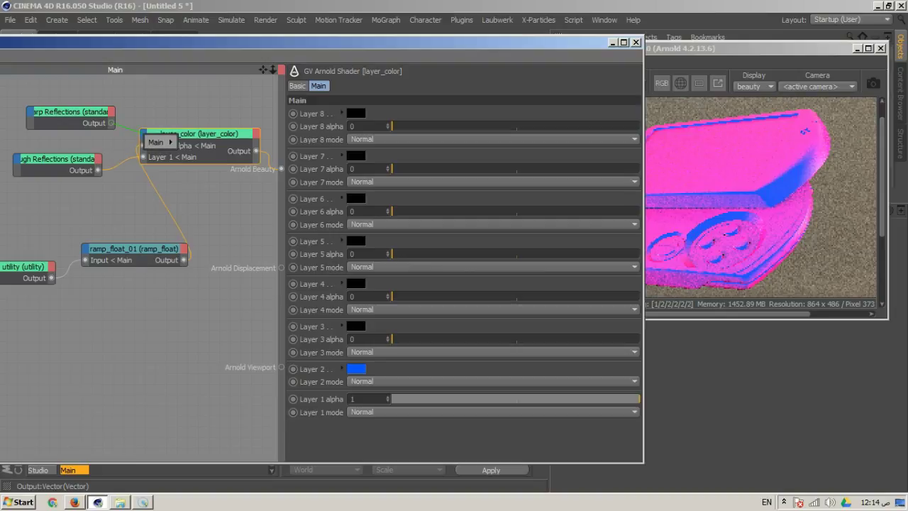
{"action": "left_click", "coordinate": [191, 302]}
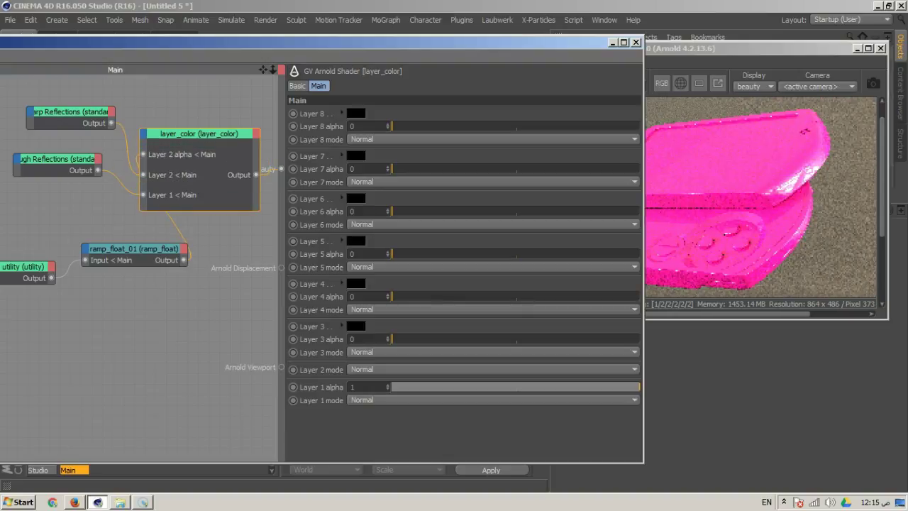
Step: Reposition the ramp_float_01 node below layer_color, tidy the layer_color node's placement, and uncover the render window
{"action": "left_click_drag", "start_coordinate": [128, 250], "coordinate": [72, 226]}
{"action": "left_click_drag", "start_coordinate": [142, 43], "coordinate": [236, 46]}
{"action": "left_click_drag", "start_coordinate": [117, 270], "coordinate": [85, 270]}
{"action": "left_click_drag", "start_coordinate": [171, 229], "coordinate": [176, 307]}
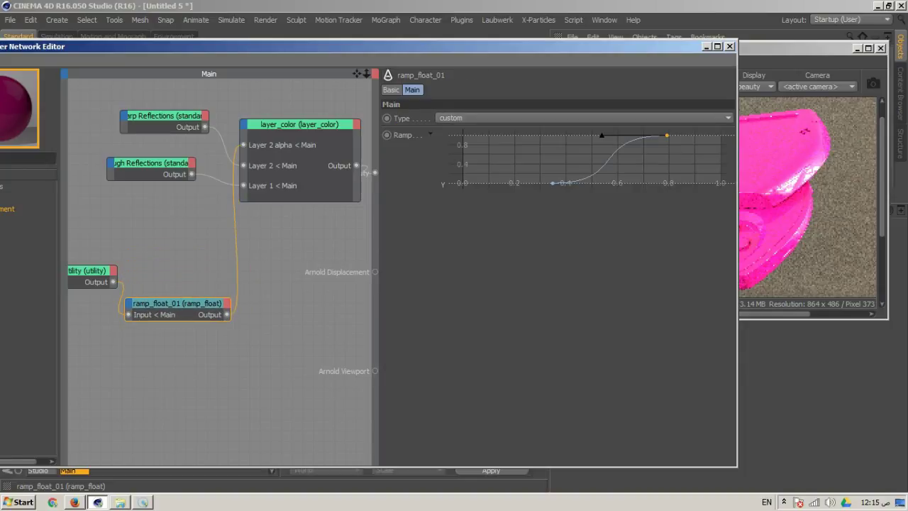
{"action": "left_click_drag", "start_coordinate": [300, 125], "coordinate": [286, 139]}
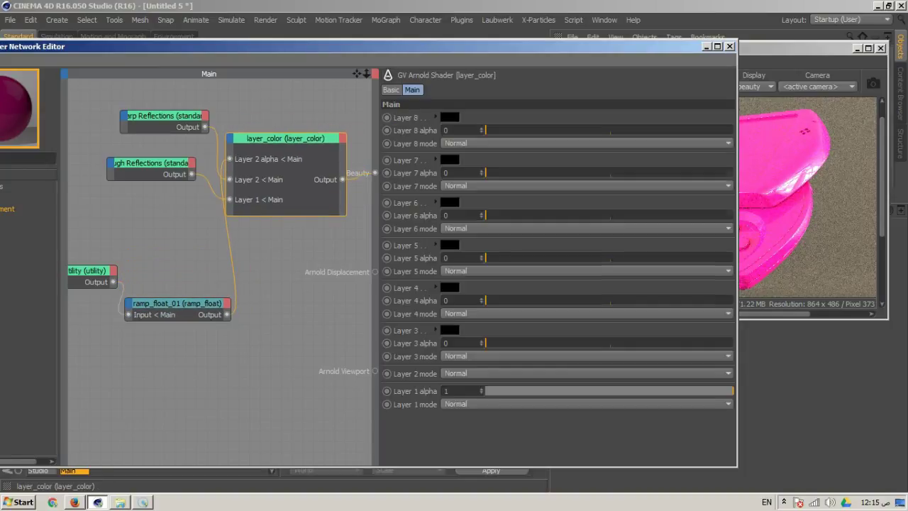
{"action": "left_click_drag", "start_coordinate": [404, 47], "coordinate": [110, 76]}
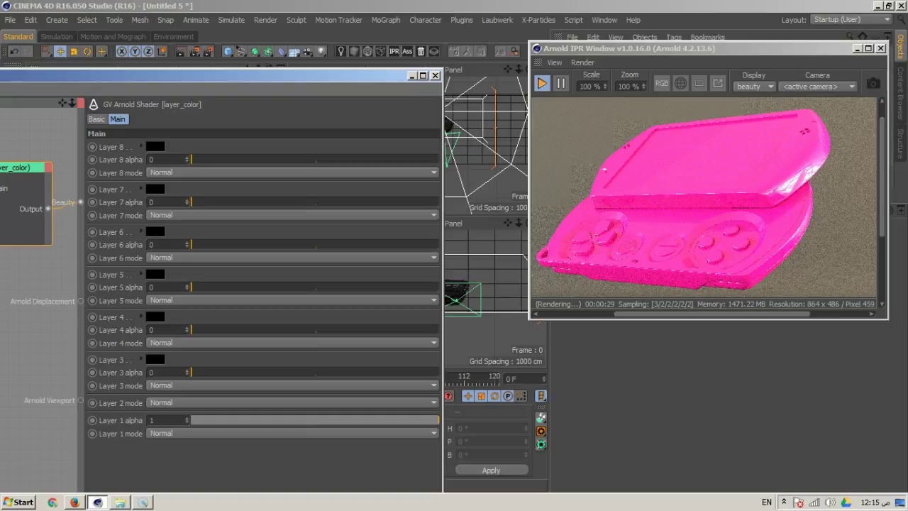
Step: Disconnect ramp_float_01 from the Layer 2 alpha input of the layer_color node
{"action": "left_click_drag", "start_coordinate": [213, 76], "coordinate": [518, 50]}
{"action": "left_click", "coordinate": [242, 258]}
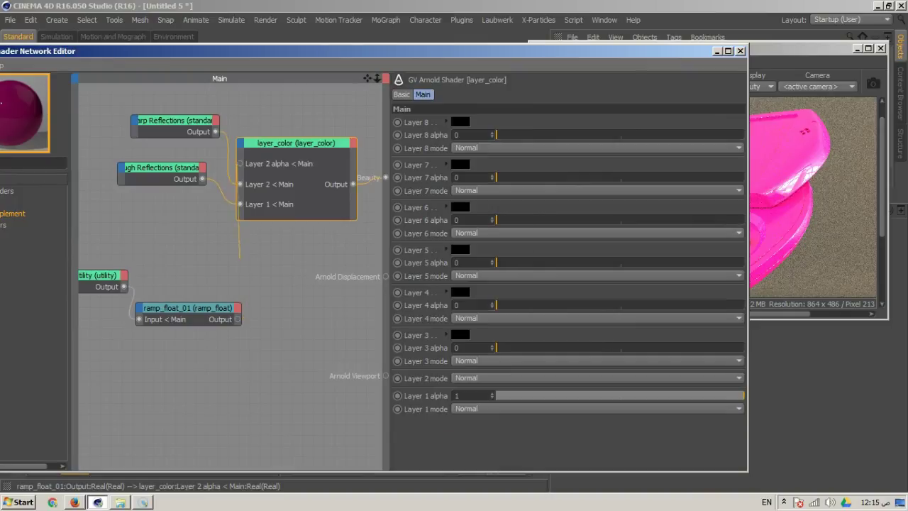
{"action": "left_click", "coordinate": [238, 257]}
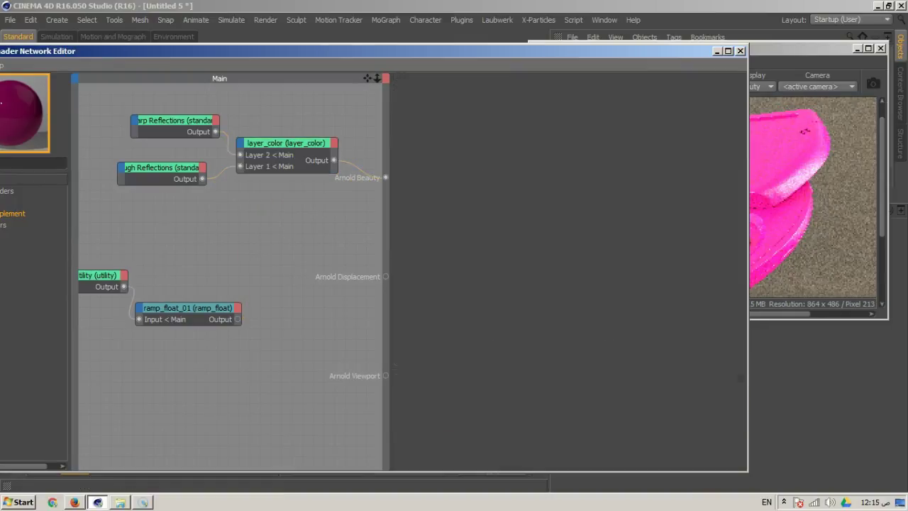
Step: Search the shader list for "imag" and add an image node above ramp_float_01 in the network
{"action": "left_click_drag", "start_coordinate": [114, 51], "coordinate": [294, 64]}
{"action": "double_click", "coordinate": [162, 176]}
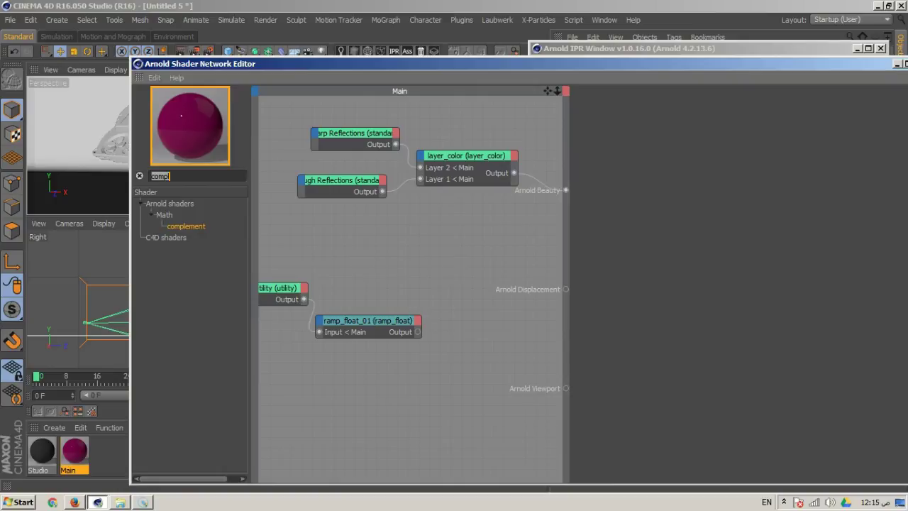
{"action": "type", "text": "imag"}
{"action": "left_click_drag", "start_coordinate": [176, 226], "coordinate": [376, 251]}
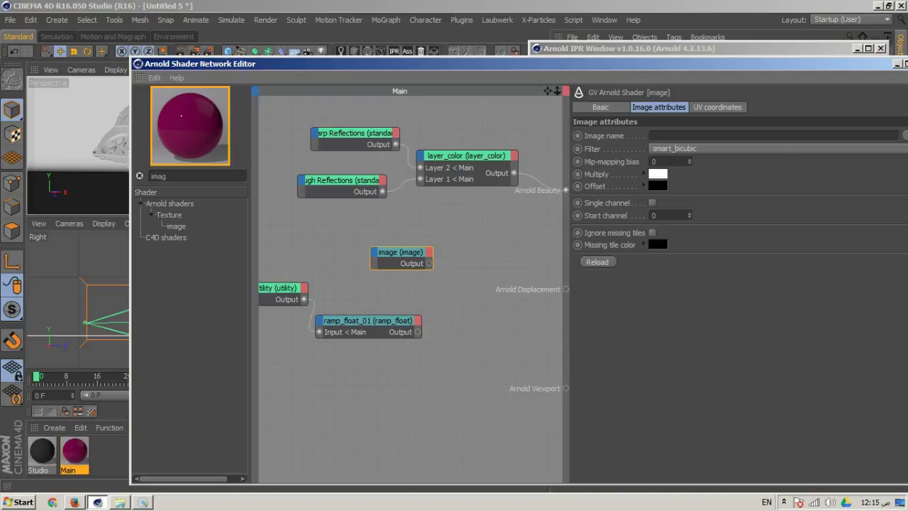
Step: Load tile04heavy001.jpg from the Masks folder into the image node and shift the node away from the free space beside it
{"action": "left_click", "coordinate": [905, 135]}
{"action": "left_click", "coordinate": [641, 277]}
{"action": "scroll", "coordinate": [641, 277], "scroll_direction": "down", "scroll_amount": 15}
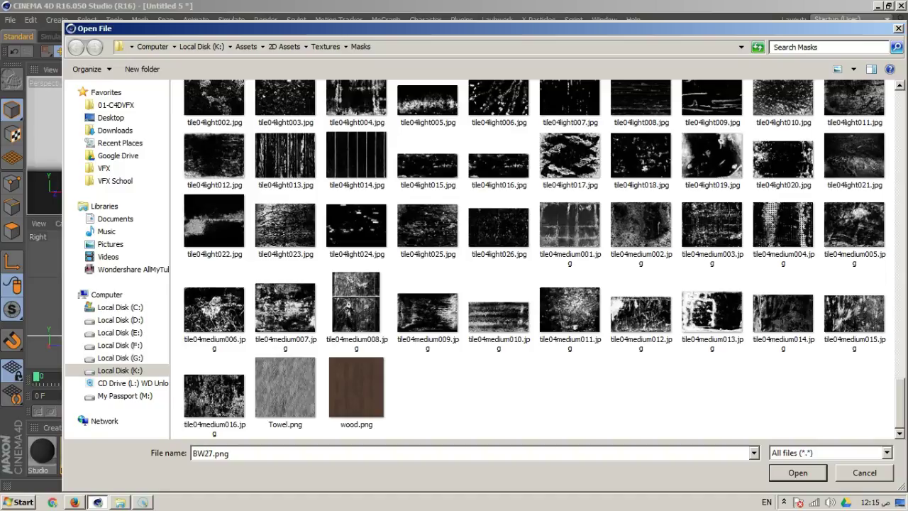
{"action": "scroll", "coordinate": [532, 259], "scroll_direction": "up", "scroll_amount": 10}
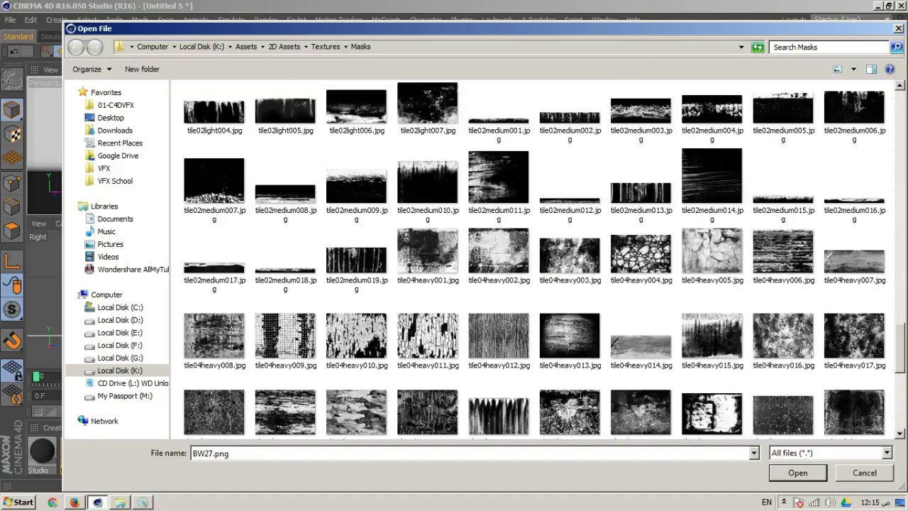
{"action": "double_click", "coordinate": [428, 252]}
{"action": "left_click", "coordinate": [524, 289]}
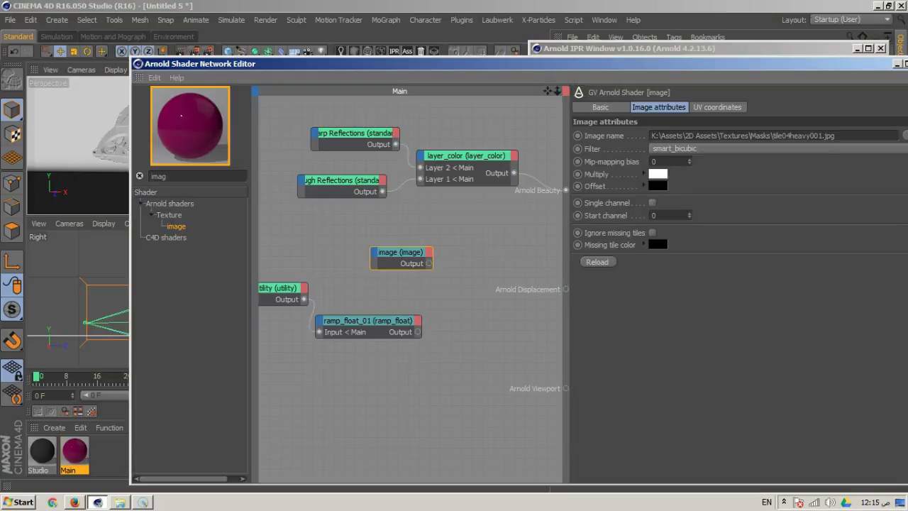
{"action": "left_click_drag", "start_coordinate": [400, 252], "coordinate": [366, 249]}
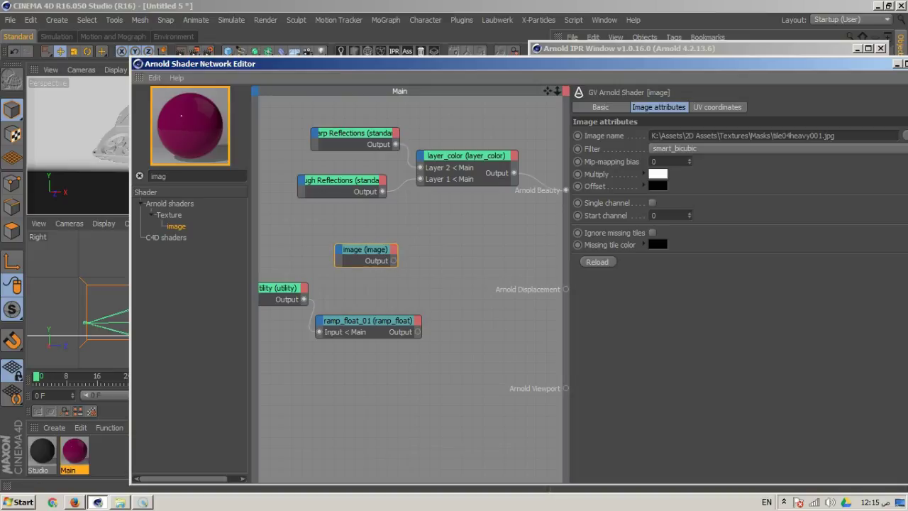
Step: Add a mix node beside the image node and connect the image output to its Input1
{"action": "double_click", "coordinate": [166, 176]}
{"action": "type", "text": "mix"}
{"action": "left_click_drag", "start_coordinate": [172, 226], "coordinate": [501, 271]}
{"action": "left_click_drag", "start_coordinate": [430, 266], "coordinate": [431, 264]}
Step: Connect ramp_float_01 to the mix node's Input2 and the mix output to Arnold Beauty, keeping the render window in view
{"action": "mouse_move", "coordinate": [446, 273]}
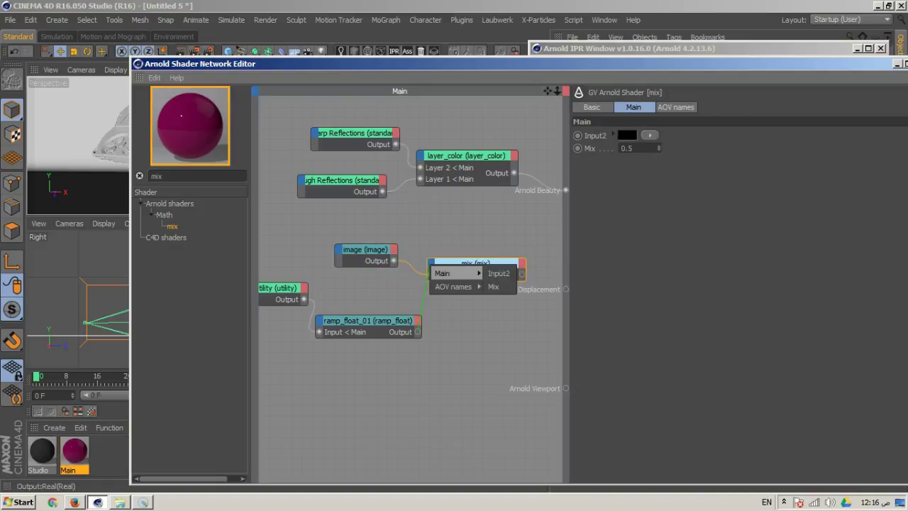
{"action": "left_click", "coordinate": [499, 273]}
{"action": "left_click_drag", "start_coordinate": [486, 264], "coordinate": [483, 257]}
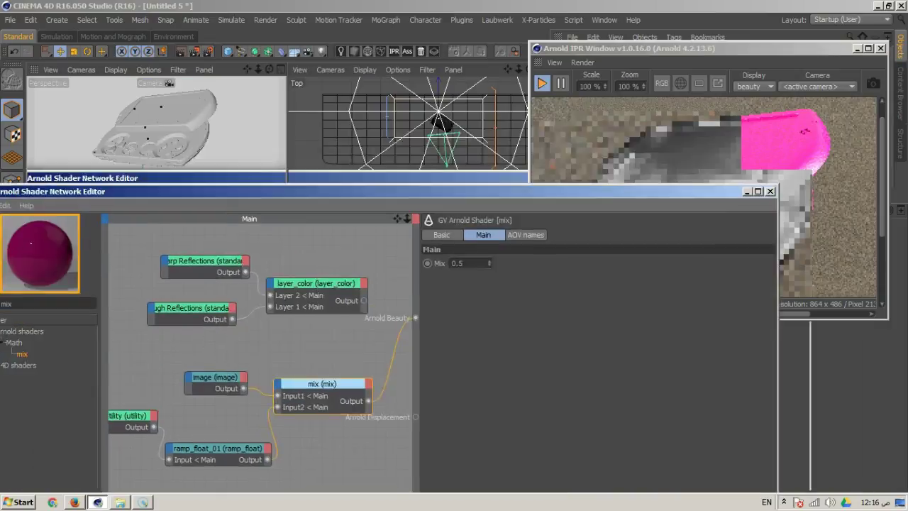
{"action": "left_click_drag", "start_coordinate": [440, 191], "coordinate": [218, 40]}
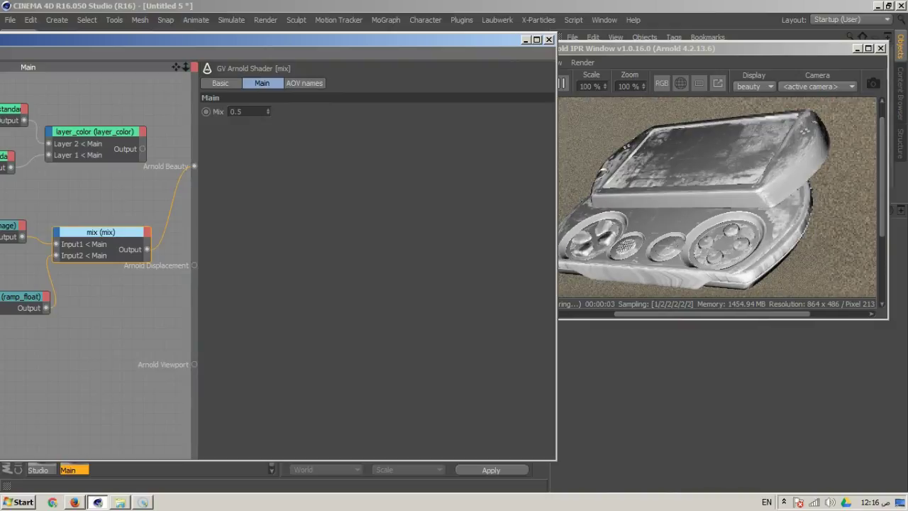
Step: Set the mask image node's UV scale to 3 in both U and V
{"action": "left_click", "coordinate": [8, 226]}
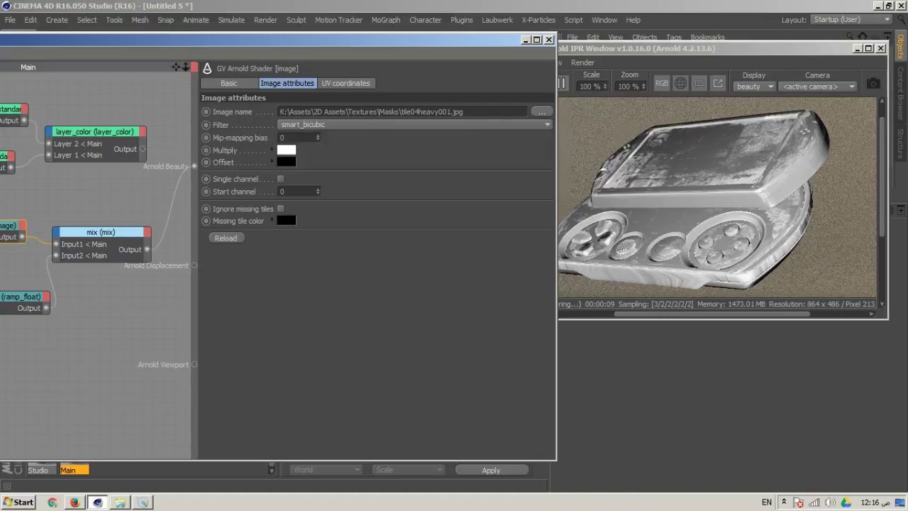
{"action": "left_click", "coordinate": [345, 83]}
{"action": "double_click", "coordinate": [254, 168]}
{"action": "type", "text": "3"}
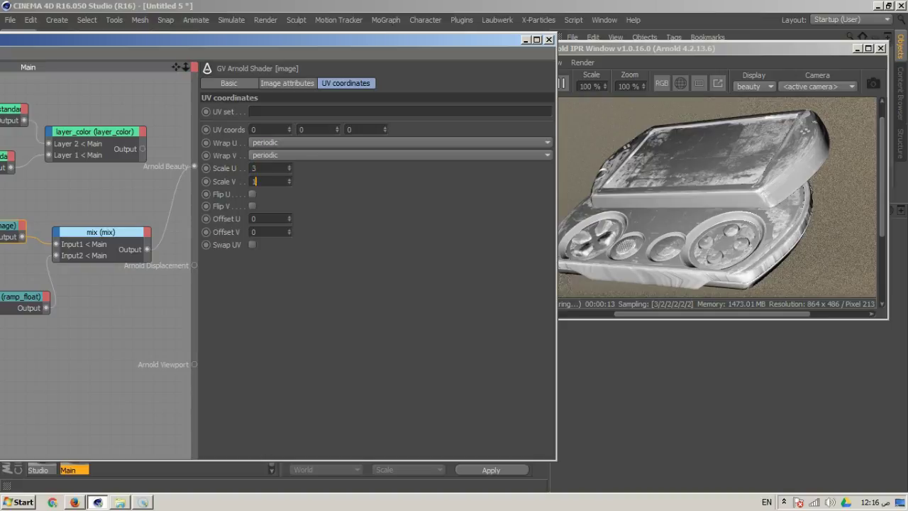
{"action": "type", "text": "3"}
{"action": "key", "text": "Return"}
Step: Return the mask image's Scale U and Scale V to 1
{"action": "double_click", "coordinate": [254, 168]}
{"action": "double_click", "coordinate": [254, 169]}
{"action": "type", "text": "1"}
{"action": "key", "text": "Tab"}
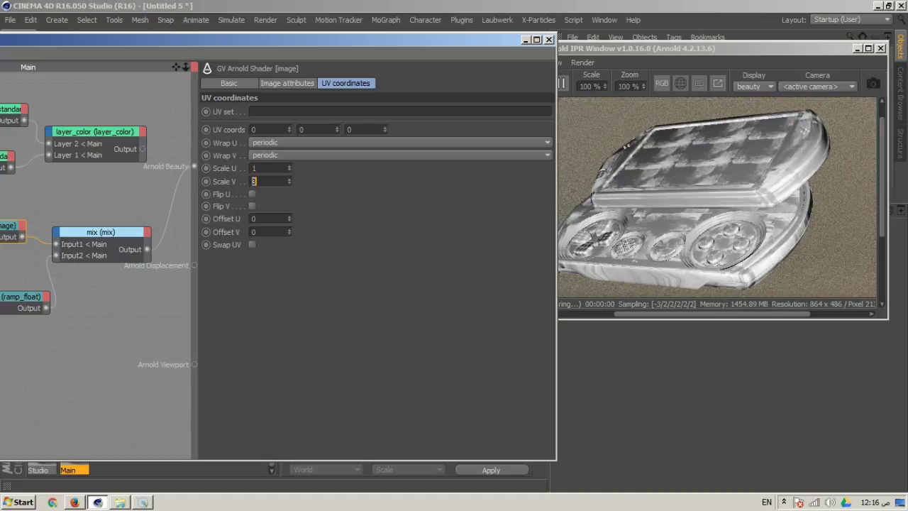
{"action": "type", "text": "2"}
{"action": "key", "text": "BackSpace"}
{"action": "type", "text": "1"}
{"action": "left_click", "coordinate": [256, 168]}
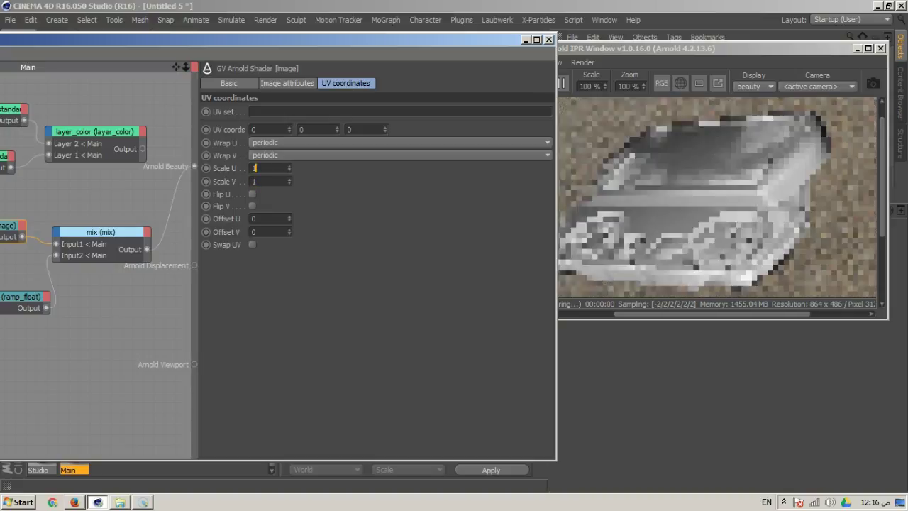
Step: Change the projection of the Null object's Main texture tag to Cubic
{"action": "left_click_drag", "start_coordinate": [660, 49], "coordinate": [417, 136]}
{"action": "left_click", "coordinate": [687, 53]}
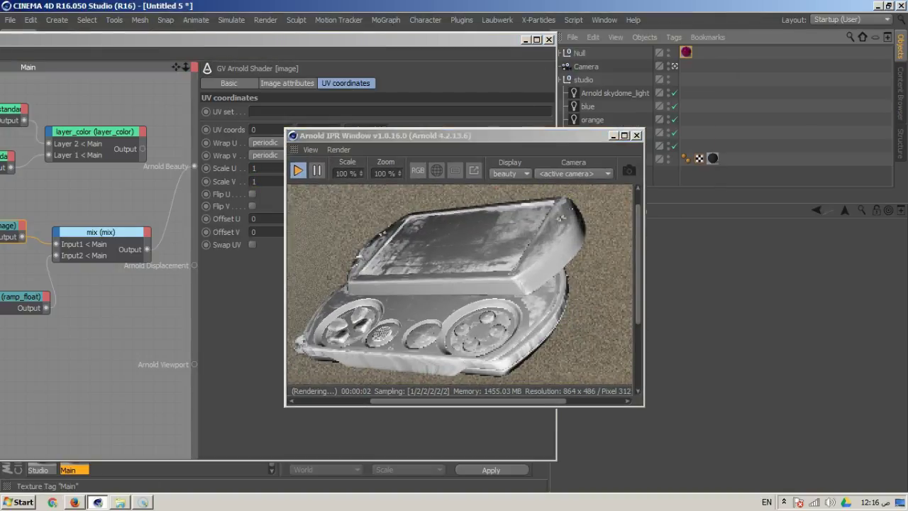
{"action": "left_click", "coordinate": [753, 296]}
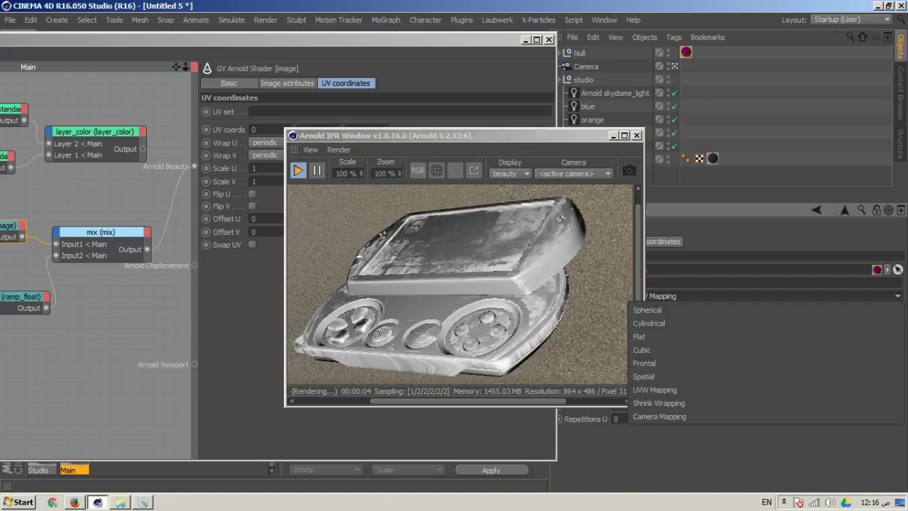
{"action": "left_click", "coordinate": [642, 350]}
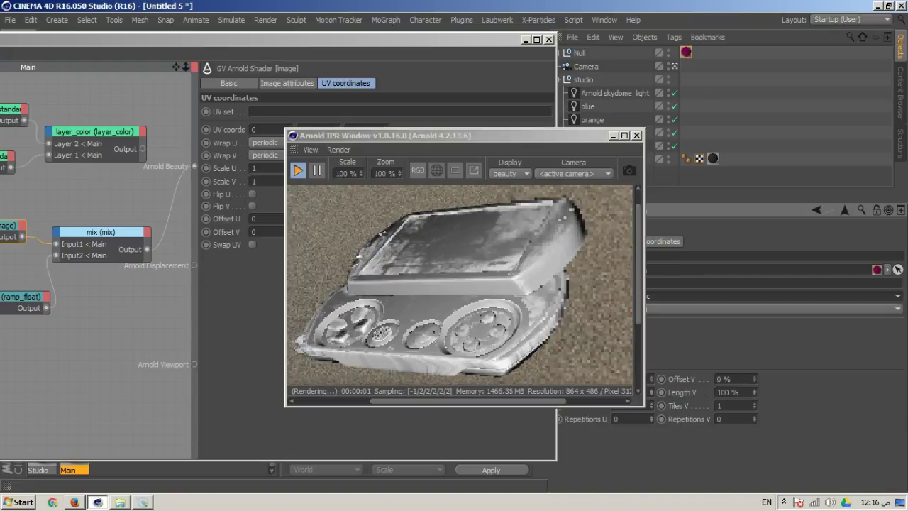
Step: Set the mask image's Scale U and Scale V to 2, keeping the render window in view
{"action": "left_click_drag", "start_coordinate": [461, 135], "coordinate": [697, 51]}
{"action": "left_click", "coordinate": [263, 168]}
{"action": "double_click", "coordinate": [254, 167]}
{"action": "type", "text": "2"}
{"action": "key", "text": "Return"}
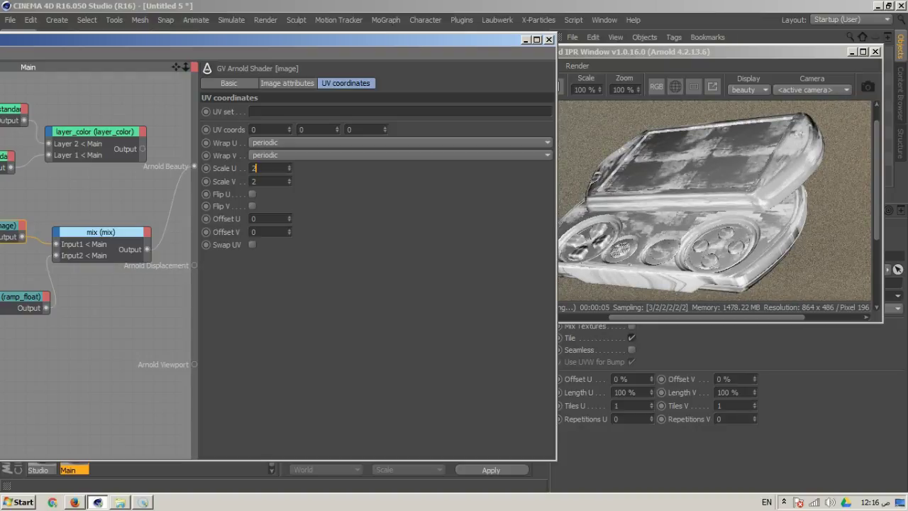
{"action": "left_click", "coordinate": [256, 168]}
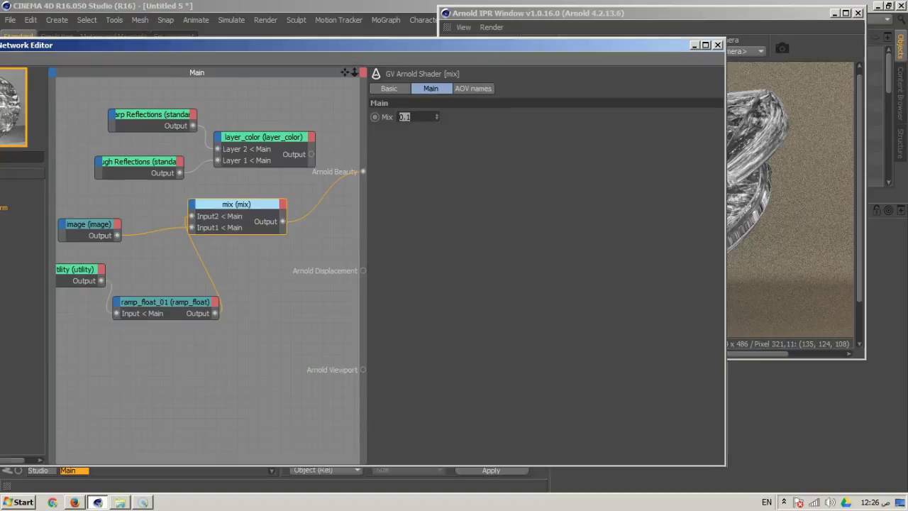
Step: Set the mix node's Mix value to 0.5 and uncover the render window to check the blend
{"action": "left_click_drag", "start_coordinate": [600, 45], "coordinate": [610, 45]}
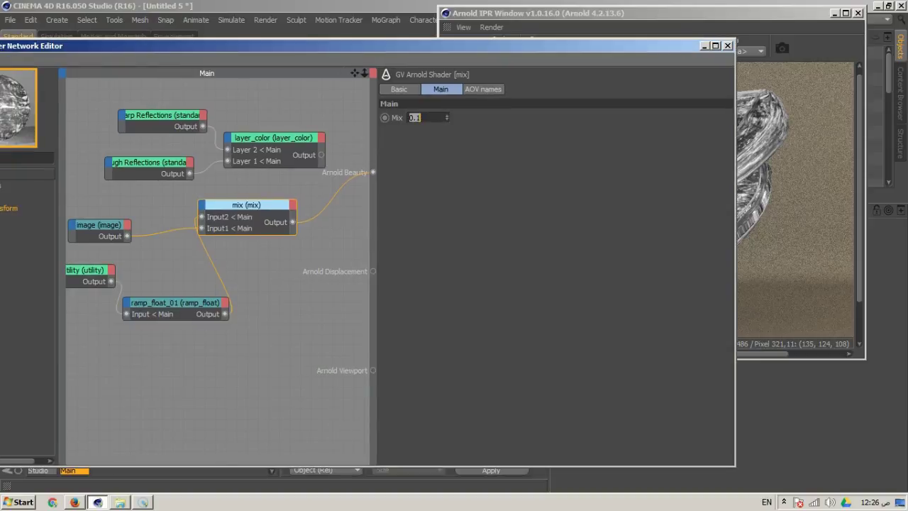
{"action": "left_click", "coordinate": [625, 13]}
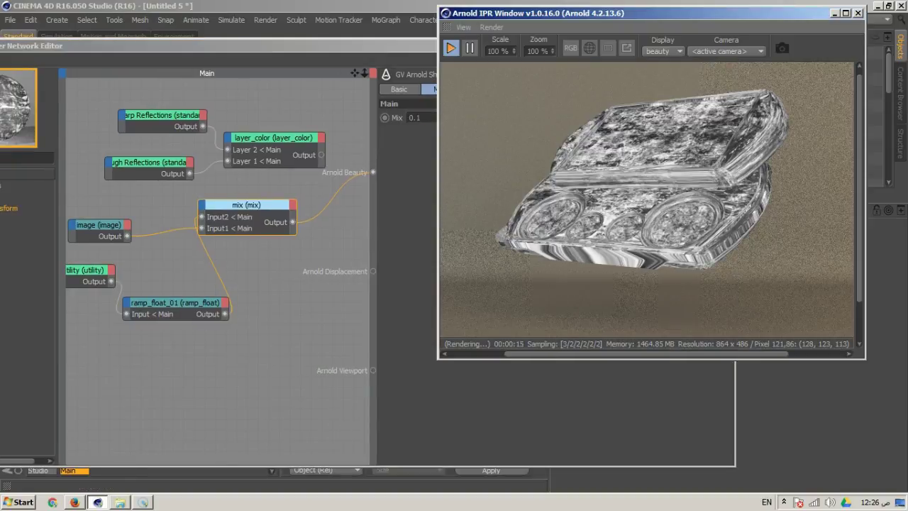
{"action": "double_click", "coordinate": [416, 118]}
{"action": "type", "text": "0.5"}
{"action": "key", "text": "Return"}
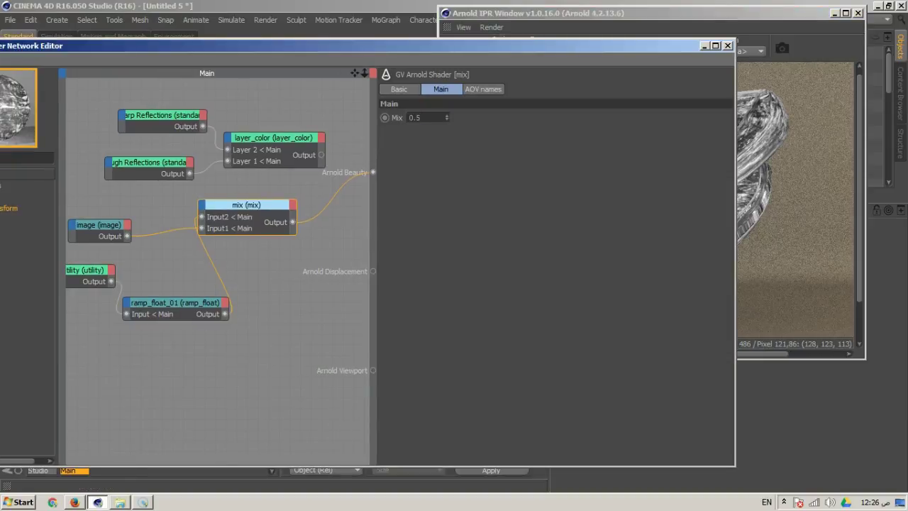
{"action": "left_click_drag", "start_coordinate": [525, 45], "coordinate": [339, 48]}
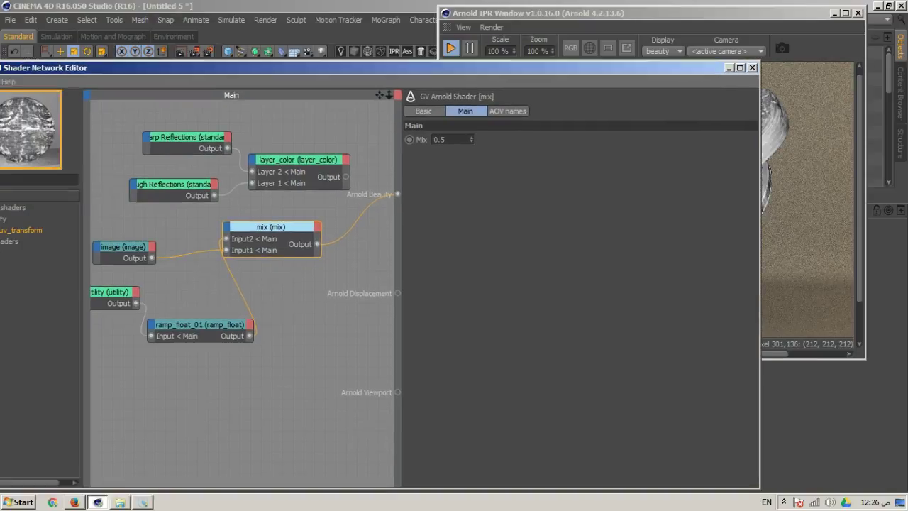
Step: Disconnect the mix node from Arnold Beauty and connect its output to layer_color's Layer 2 alpha
{"action": "left_click_drag", "start_coordinate": [398, 68], "coordinate": [379, 65]}
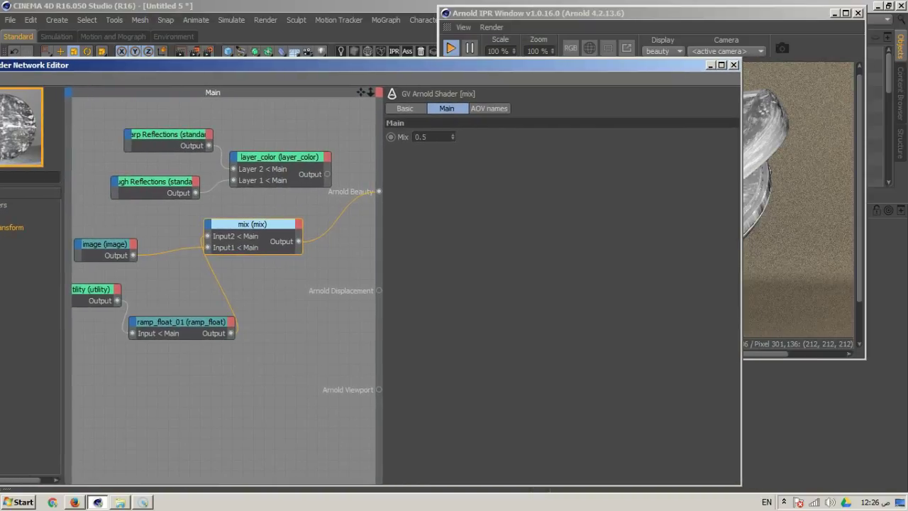
{"action": "left_click_drag", "start_coordinate": [379, 192], "coordinate": [348, 213]}
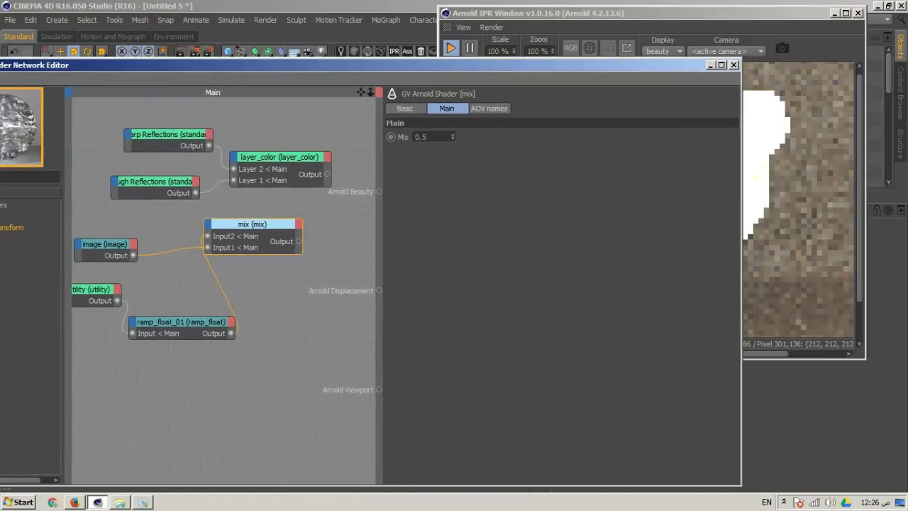
{"action": "left_click_drag", "start_coordinate": [236, 164], "coordinate": [234, 158]}
{"action": "mouse_move", "coordinate": [249, 164]}
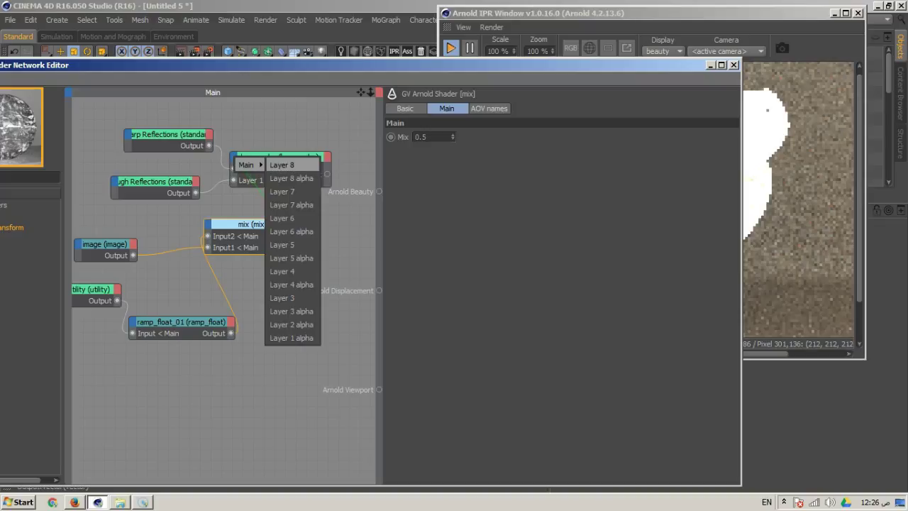
{"action": "left_click", "coordinate": [291, 325]}
Step: Connect the layer_color output to Arnold Beauty and move the network editor clear of the render
{"action": "left_click_drag", "start_coordinate": [319, 65], "coordinate": [160, 35]}
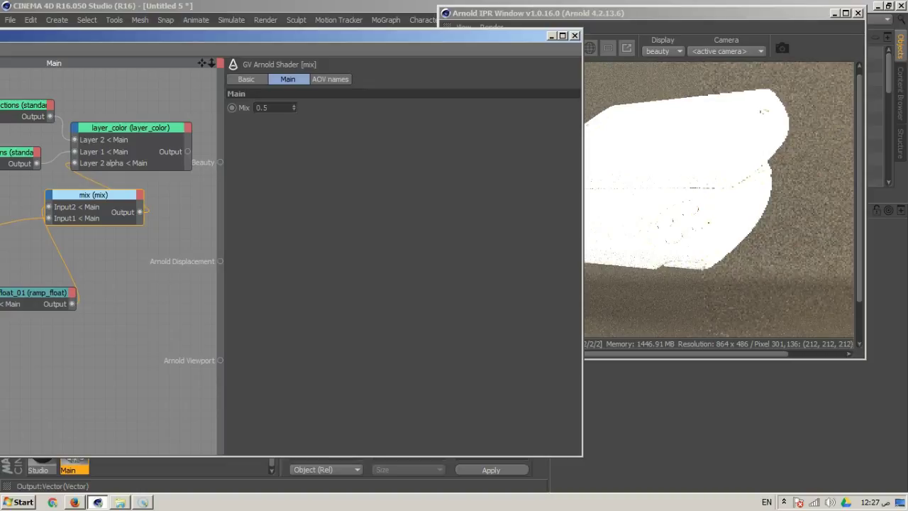
{"action": "left_click_drag", "start_coordinate": [188, 151], "coordinate": [220, 163]}
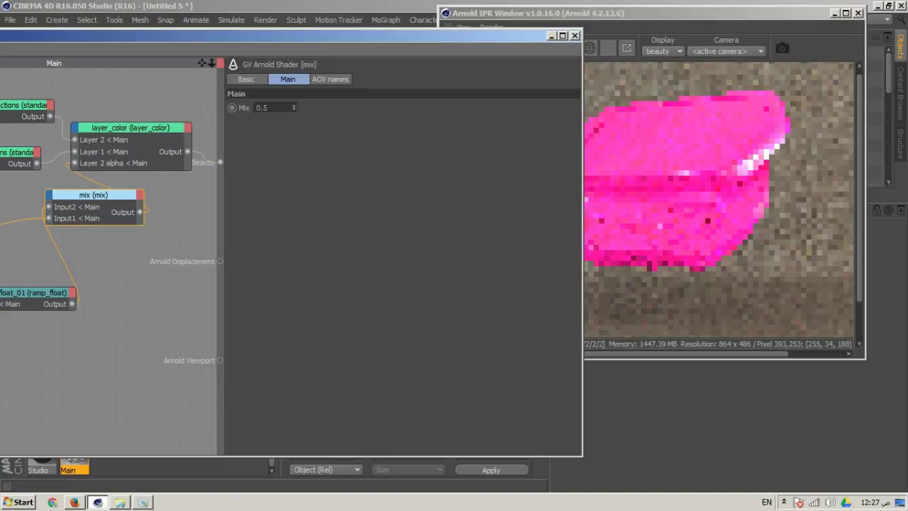
{"action": "left_click_drag", "start_coordinate": [454, 36], "coordinate": [289, 286]}
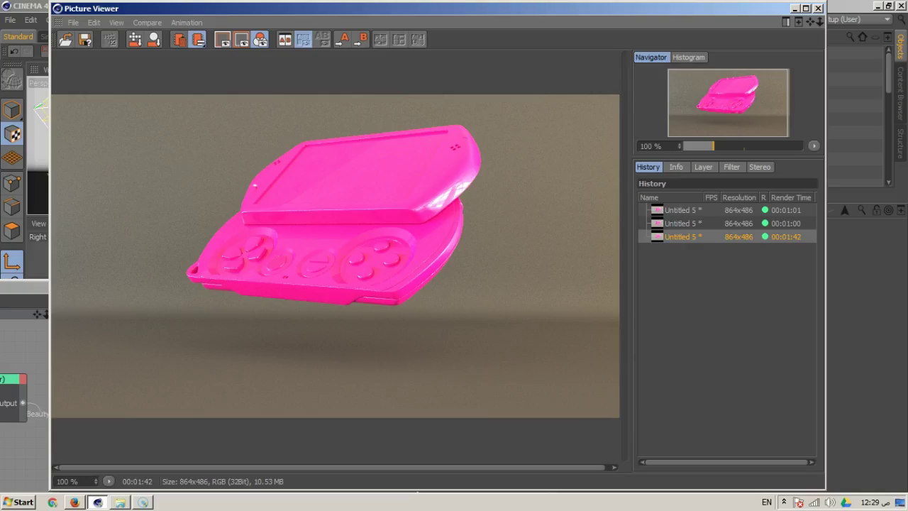
Step: Compare the second and third renders in the Picture Viewer history, then close the viewer
{"action": "left_click", "coordinate": [682, 223]}
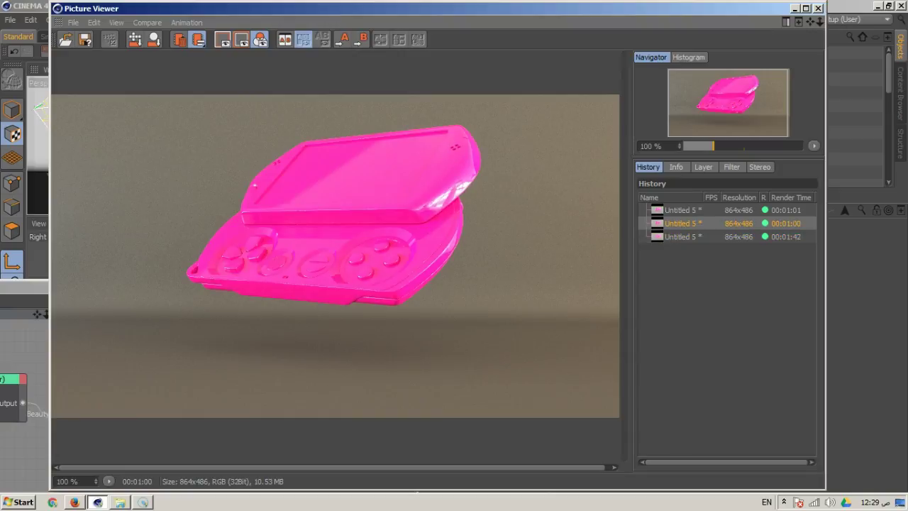
{"action": "left_click", "coordinate": [683, 237]}
{"action": "left_click", "coordinate": [683, 224]}
{"action": "left_click", "coordinate": [682, 237]}
{"action": "left_click", "coordinate": [682, 223]}
{"action": "left_click", "coordinate": [683, 237]}
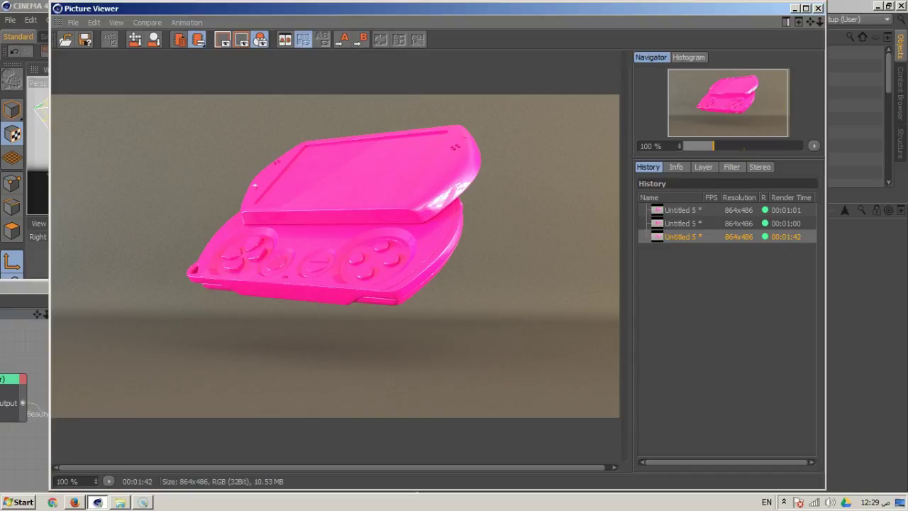
{"action": "left_click", "coordinate": [818, 8]}
Step: Search the shader list for "bum" and add a bump2d node below the mix node
{"action": "left_click_drag", "start_coordinate": [269, 287], "coordinate": [768, 60]}
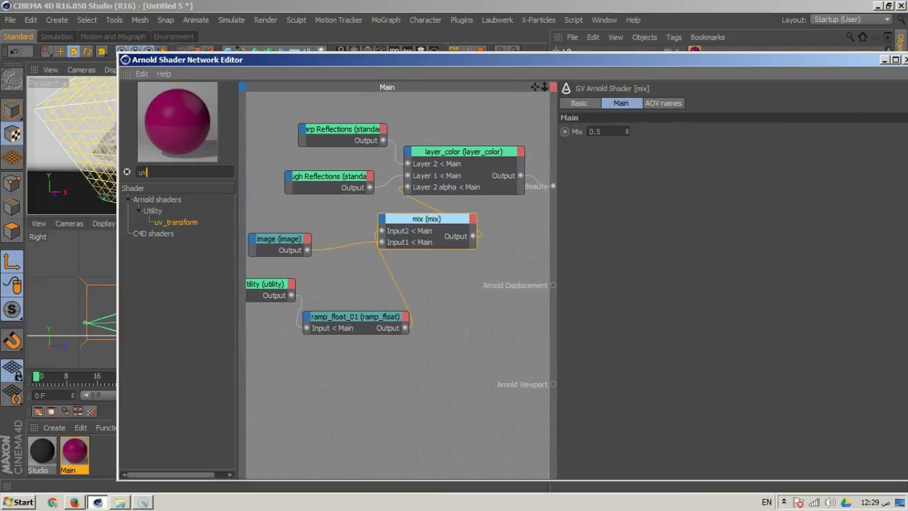
{"action": "key", "text": "BackSpace"}
{"action": "key", "text": "BackSpace"}
{"action": "type", "text": "bumb"}
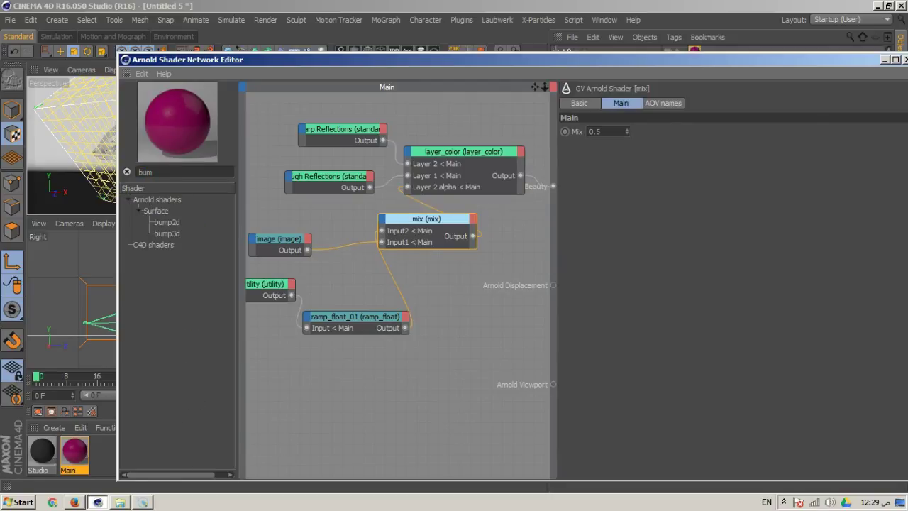
{"action": "left_click_drag", "start_coordinate": [166, 222], "coordinate": [402, 269]}
Step: Connect layer_color's output to bump2d's Shader input and the bump2d output to Arnold Beauty
{"action": "left_click", "coordinate": [537, 180]}
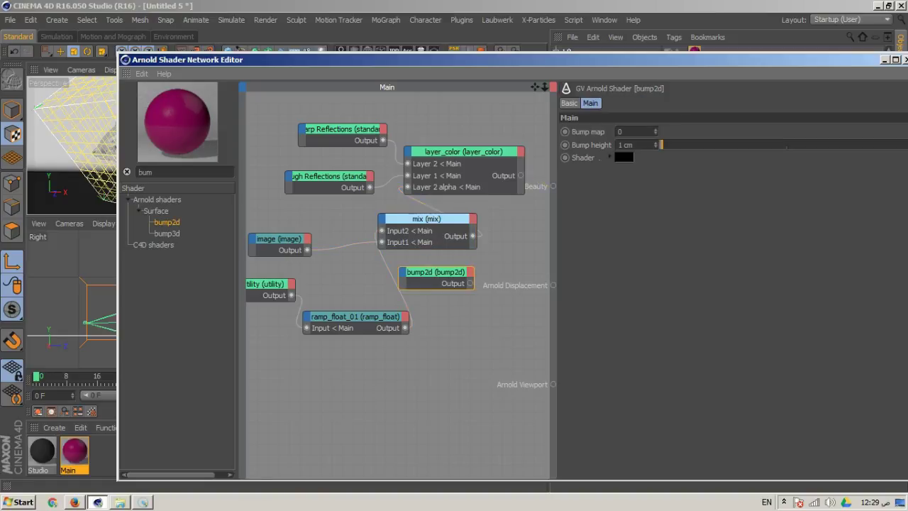
{"action": "left_click_drag", "start_coordinate": [521, 175], "coordinate": [403, 276]}
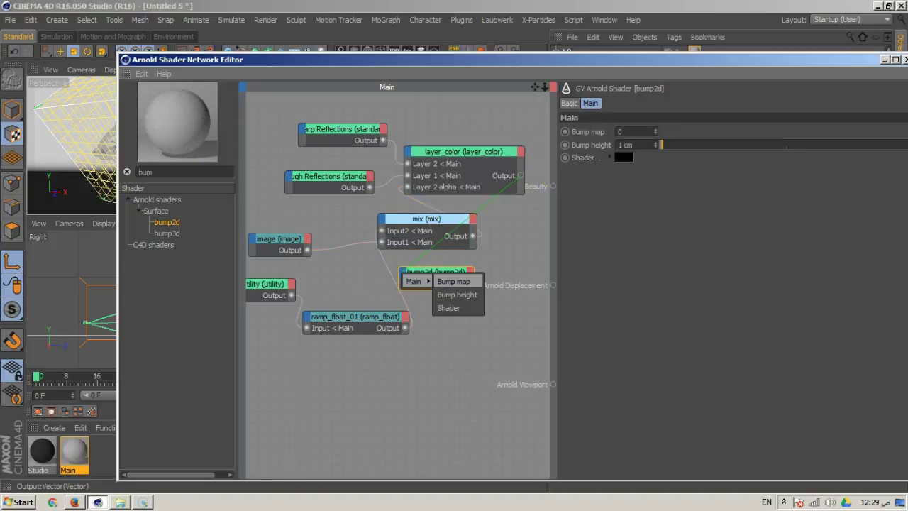
{"action": "left_click", "coordinate": [449, 308]}
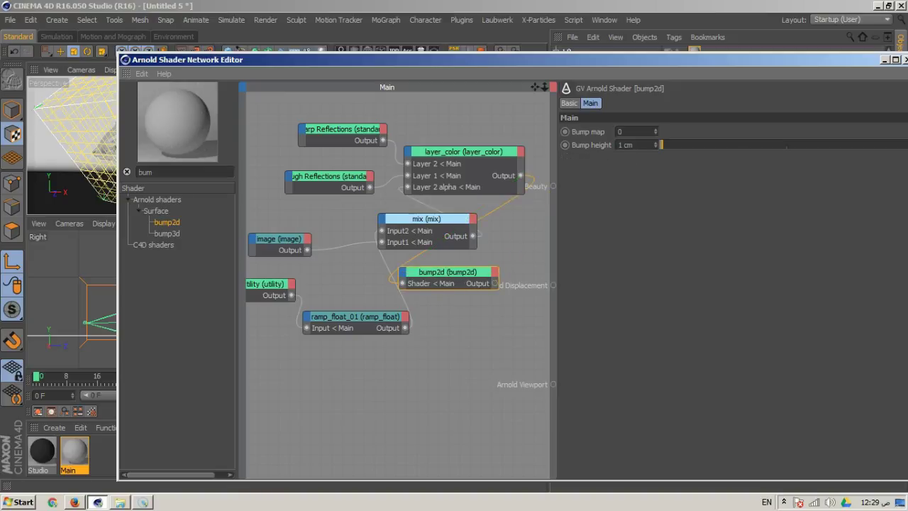
{"action": "key", "text": "alt+w"}
{"action": "key", "text": "w"}
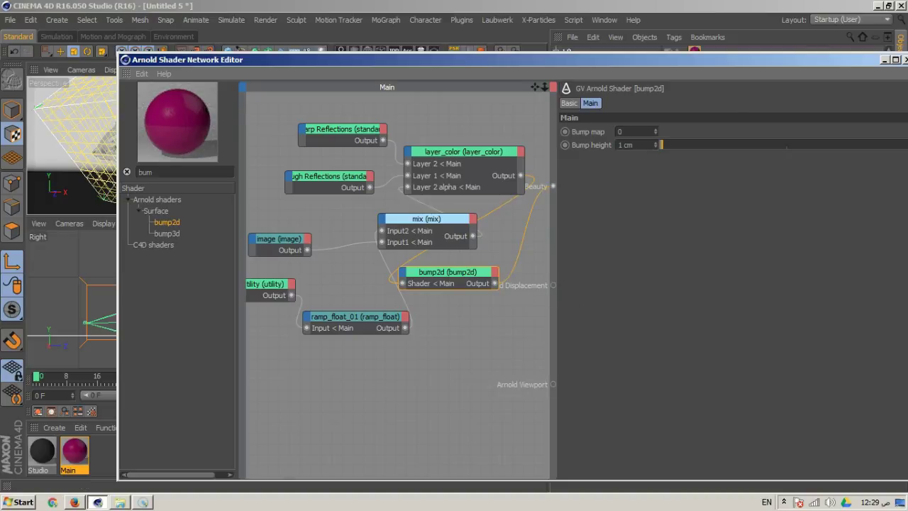
{"action": "left_click_drag", "start_coordinate": [490, 283], "coordinate": [510, 289]}
Step: Add a second image node below ramp_float_01 and connect its output to bump2d's Bump map
{"action": "double_click", "coordinate": [152, 173]}
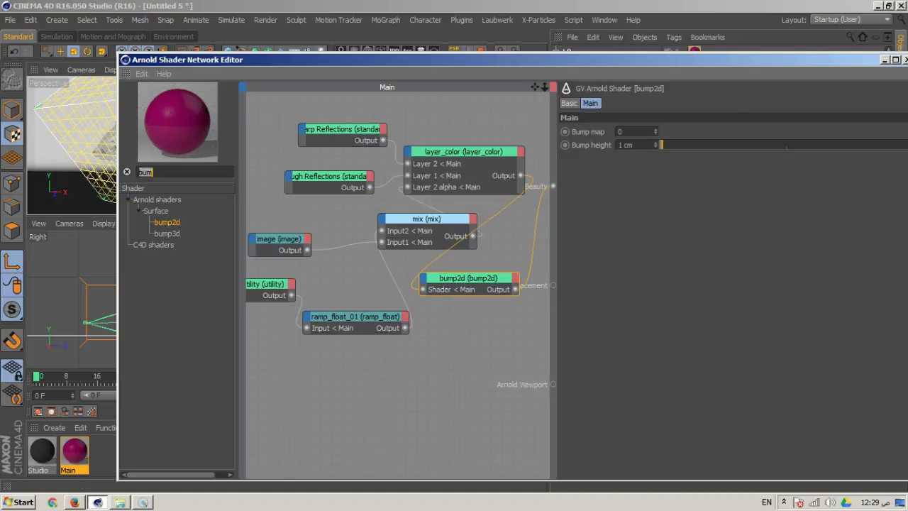
{"action": "left_click", "coordinate": [279, 240]}
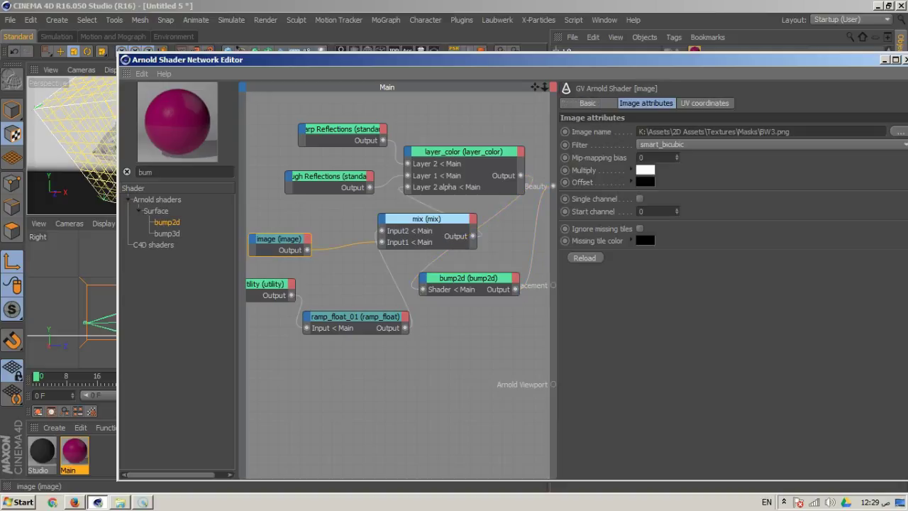
{"action": "left_click", "coordinate": [333, 278]}
{"action": "double_click", "coordinate": [152, 172]}
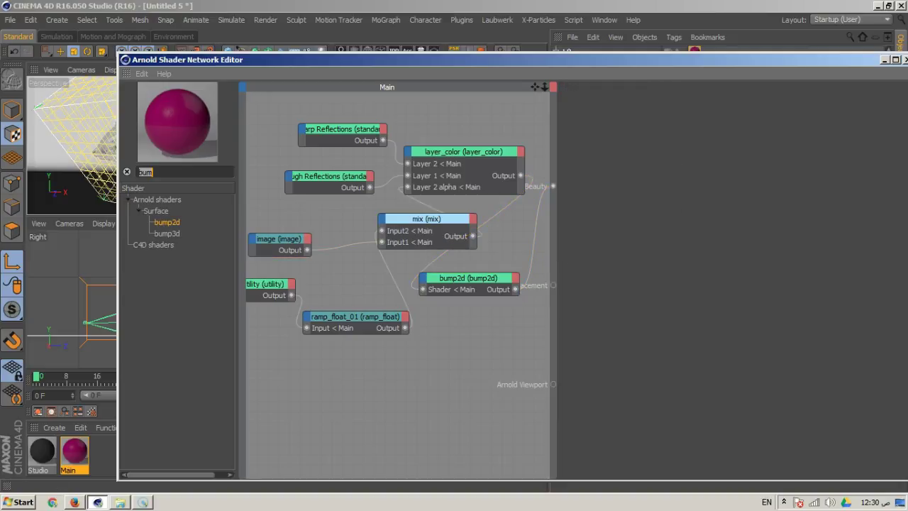
{"action": "type", "text": "imag"}
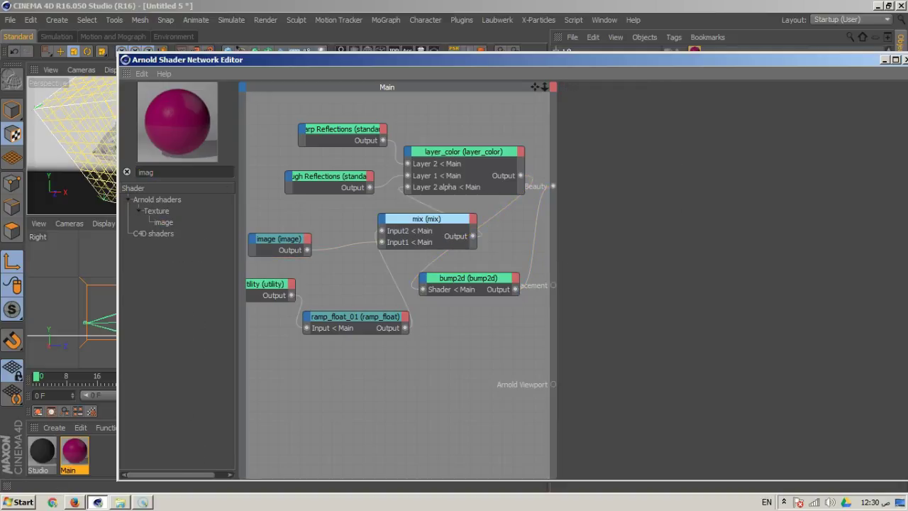
{"action": "left_click_drag", "start_coordinate": [163, 223], "coordinate": [328, 373]}
{"action": "left_click_drag", "start_coordinate": [394, 386], "coordinate": [423, 289]}
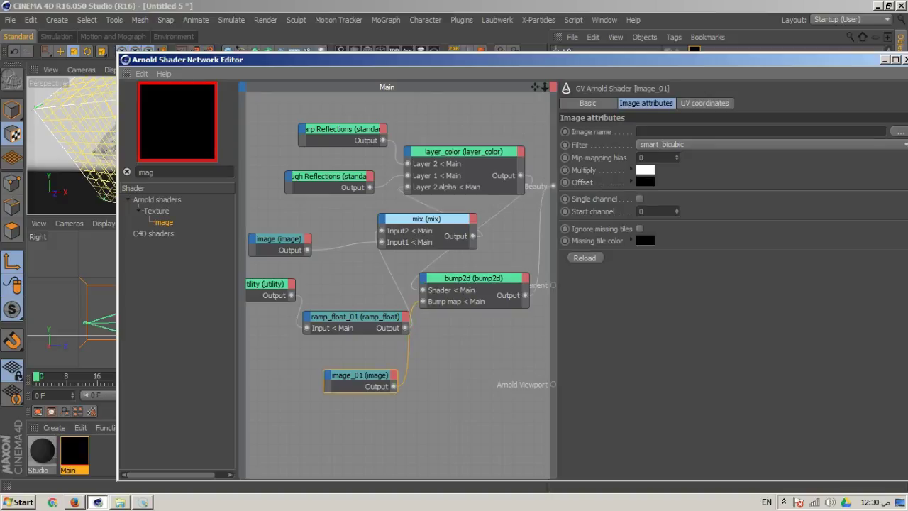
Step: Load BW3.png from the Masks folder into image_01 without copying it to the project, and open the IPR render window
{"action": "left_click", "coordinate": [898, 131]}
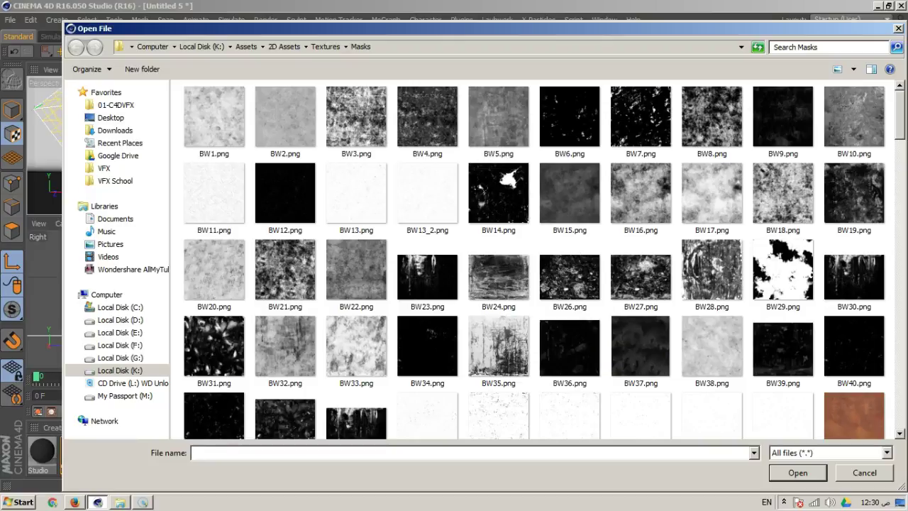
{"action": "double_click", "coordinate": [357, 117]}
{"action": "left_click", "coordinate": [525, 290]}
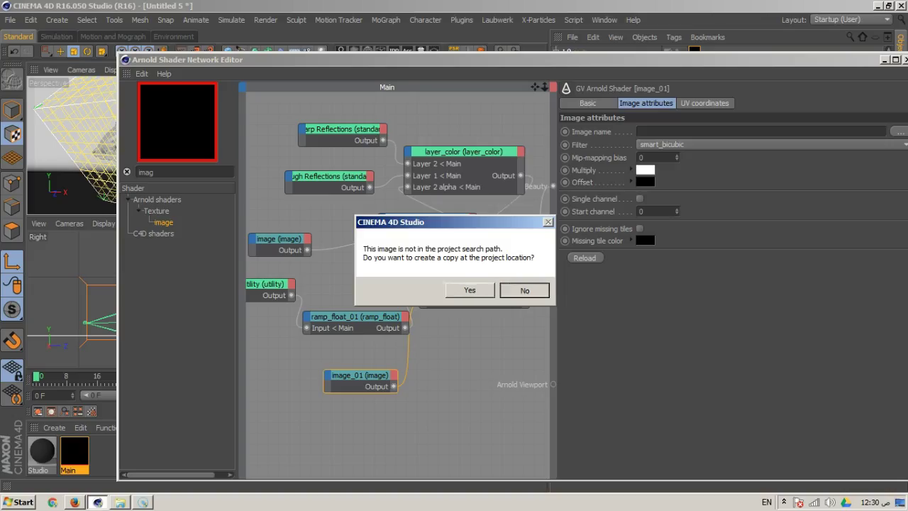
{"action": "left_click_drag", "start_coordinate": [496, 60], "coordinate": [367, 215]}
{"action": "left_click", "coordinate": [394, 52]}
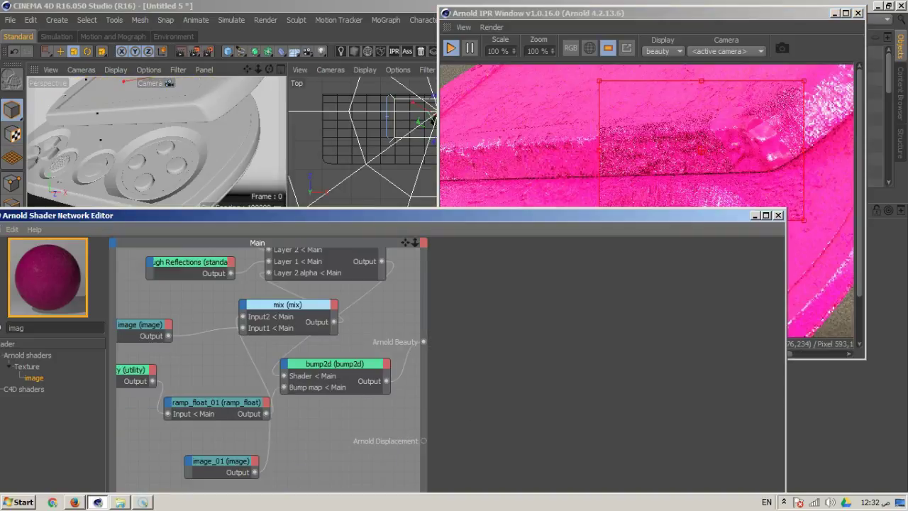
Step: Set the bump2d node's Bump height to 0.2 cm
{"action": "left_click", "coordinate": [335, 364]}
{"action": "left_click_drag", "start_coordinate": [505, 288], "coordinate": [488, 288]}
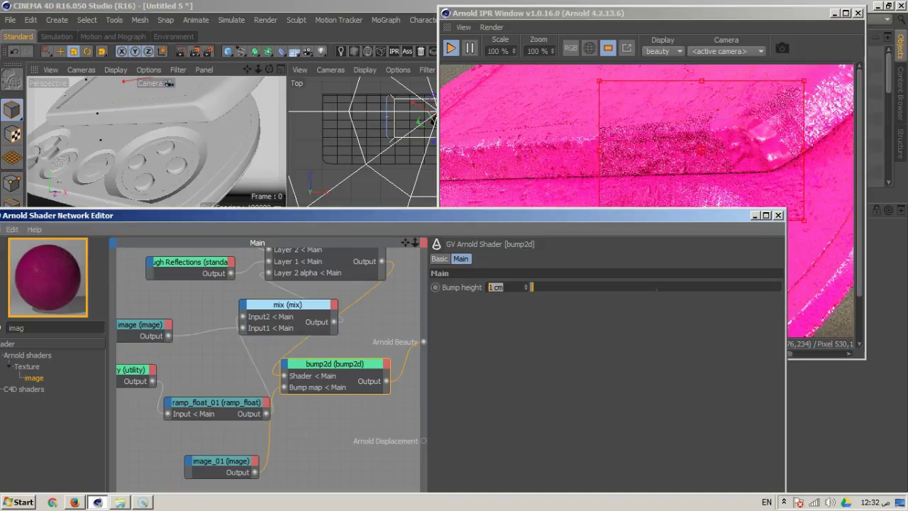
{"action": "type", "text": "0.2"}
{"action": "key", "text": "Return"}
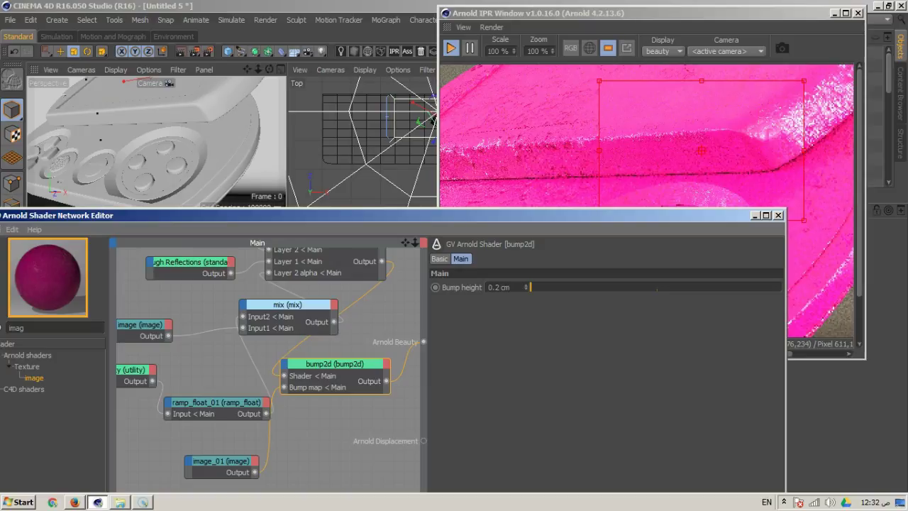
Step: Reduce the bump2d node's Bump height to 0.05 cm
{"action": "left_click", "coordinate": [530, 287]}
{"action": "type", "text": ".05"}
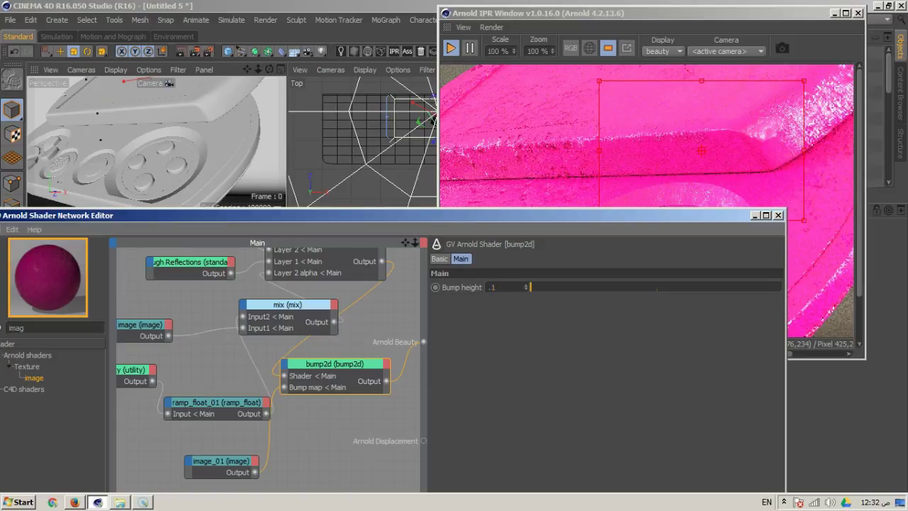
{"action": "key", "text": "Return"}
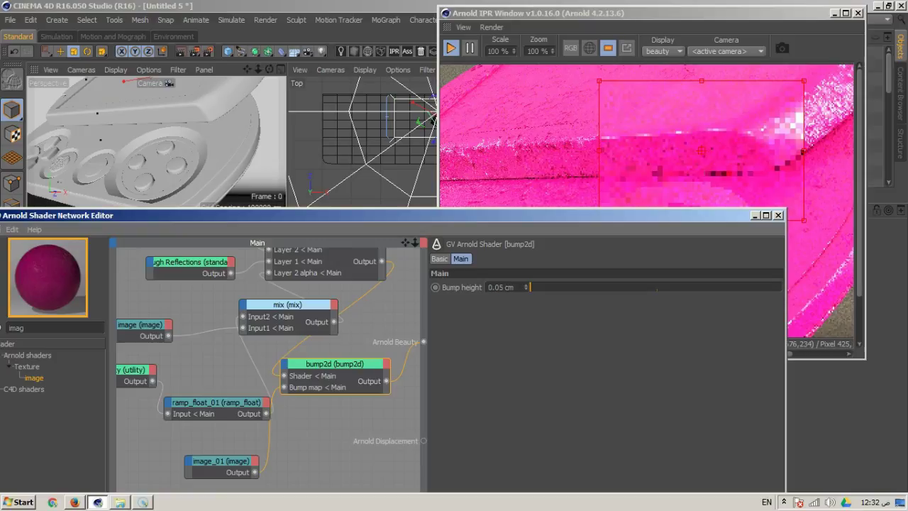